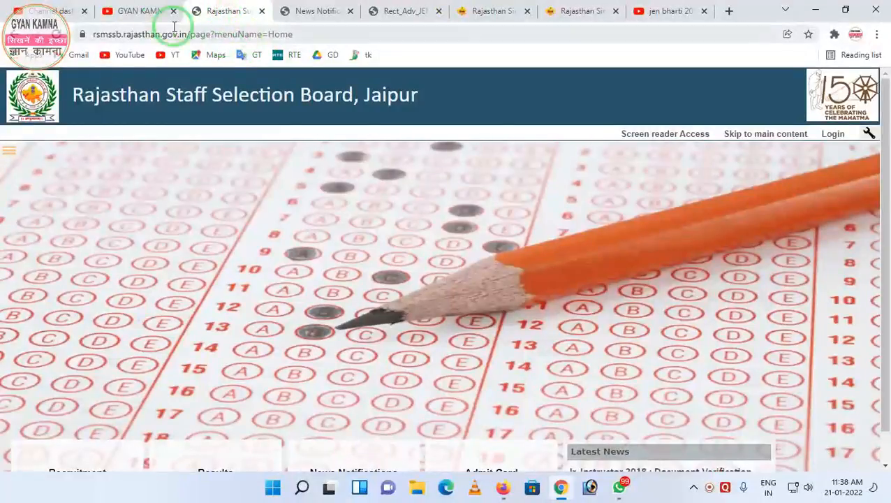
Look at the GYAN KAMNA channel's videos page and return to the Rajasthan Staff Selection Board home page
{"action": "left_click", "coordinate": [136, 12]}
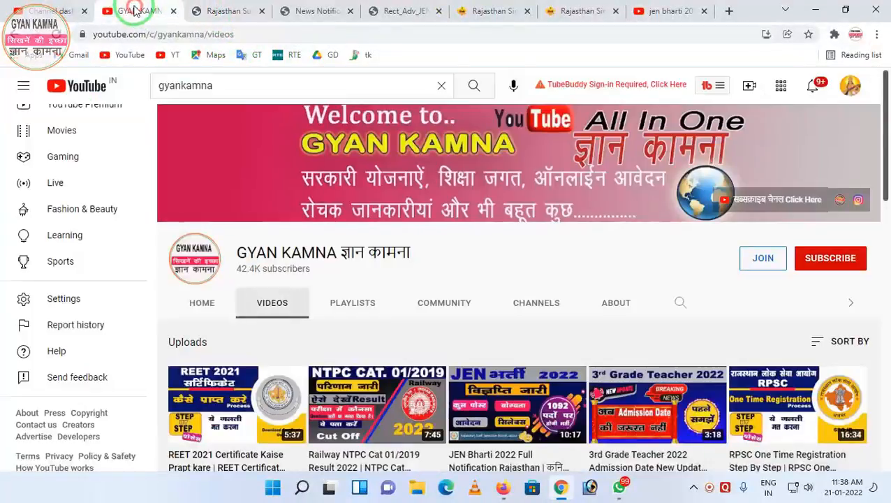
{"action": "left_click", "coordinate": [214, 12]}
{"action": "left_click", "coordinate": [142, 11]}
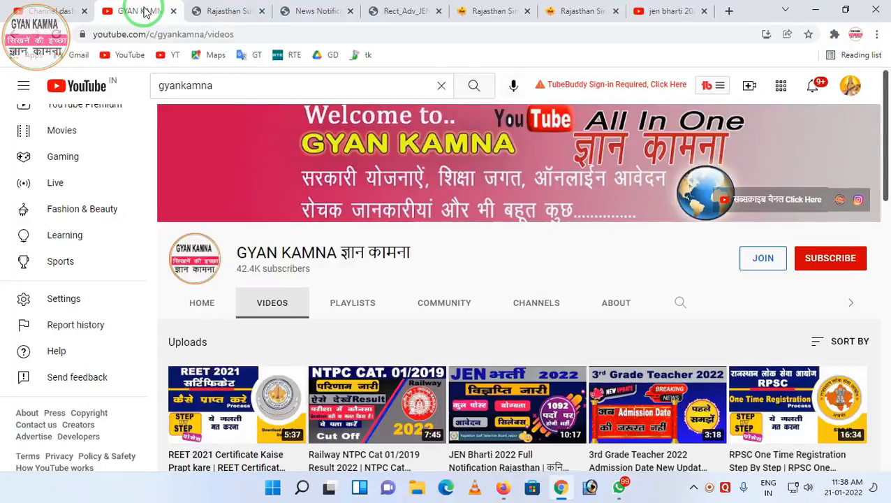
{"action": "left_click", "coordinate": [211, 17]}
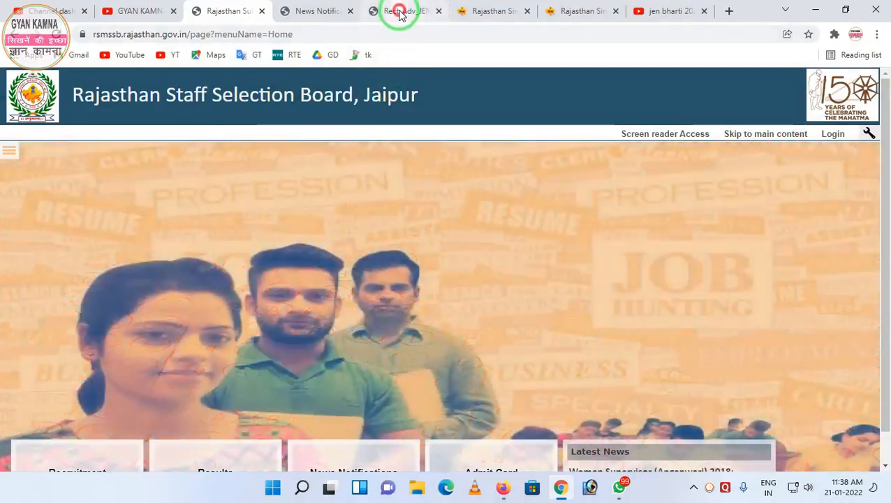
View the Rect_Adv_JEN_2022_17012022.pdf advertisement and read point 12 on page 8 about the exam fee and online application period
{"action": "left_click", "coordinate": [400, 12]}
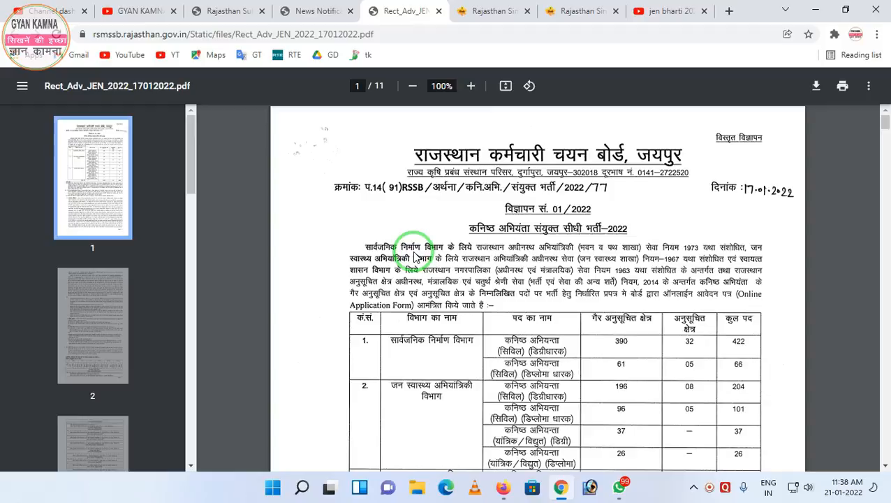
{"action": "scroll", "coordinate": [413, 259], "scroll_direction": "down", "scroll_amount": 2}
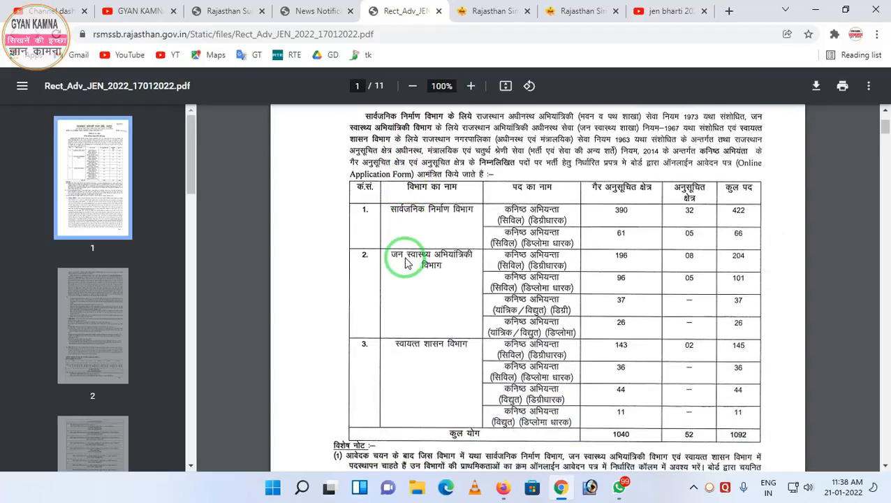
{"action": "left_click", "coordinate": [359, 85]}
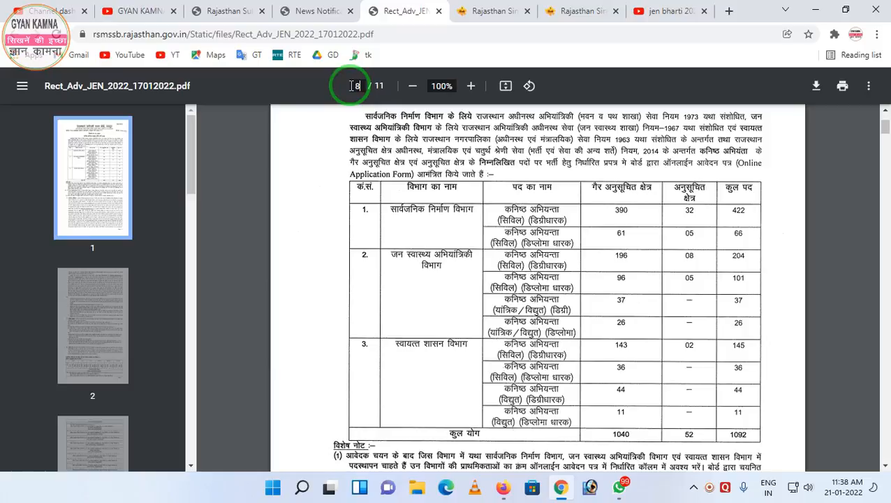
{"action": "key", "text": "Return"}
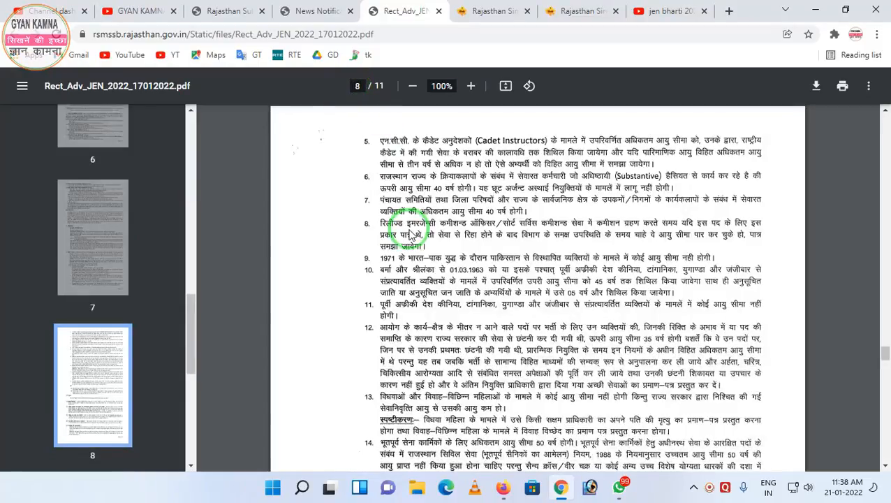
{"action": "scroll", "coordinate": [416, 236], "scroll_direction": "down", "scroll_amount": 10}
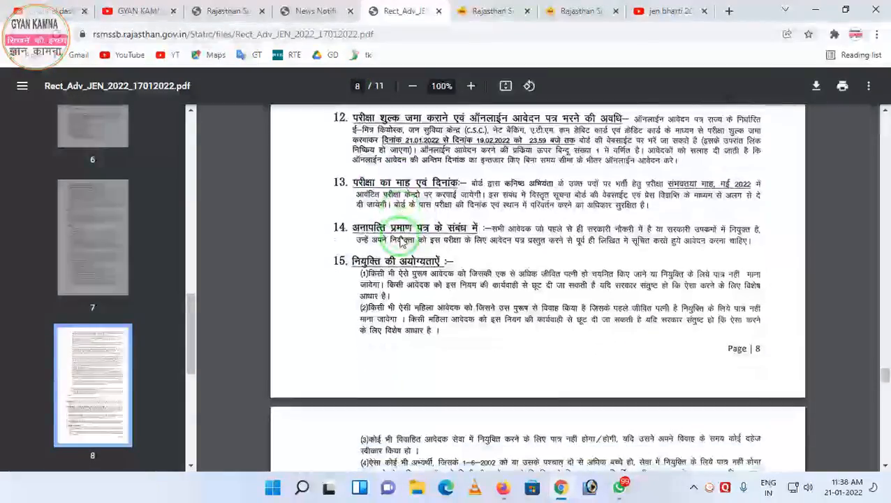
{"action": "scroll", "coordinate": [407, 236], "scroll_direction": "up", "scroll_amount": 1}
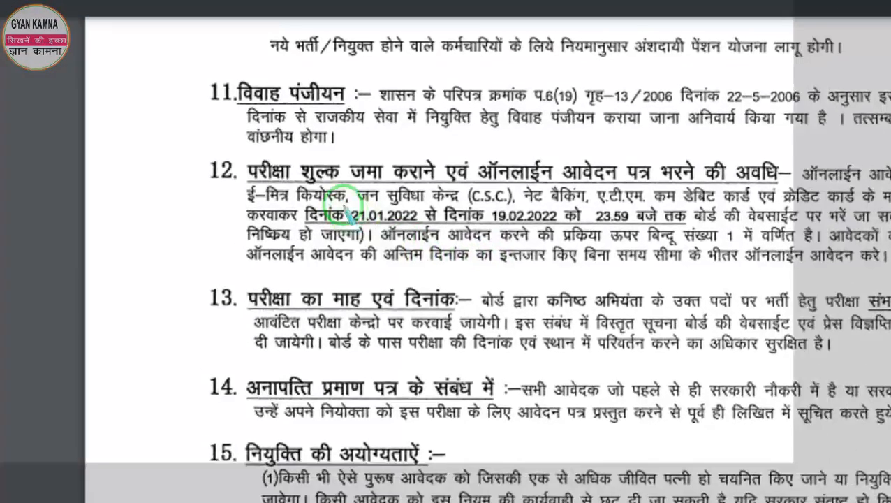
{"action": "mouse_move", "coordinate": [327, 191]}
{"action": "left_mouse_down"}
{"action": "mouse_move", "coordinate": [352, 222]}
{"action": "mouse_move", "coordinate": [594, 248]}
{"action": "mouse_move", "coordinate": [606, 257]}
{"action": "left_mouse_up"}
{"action": "right_click", "coordinate": [462, 262]}
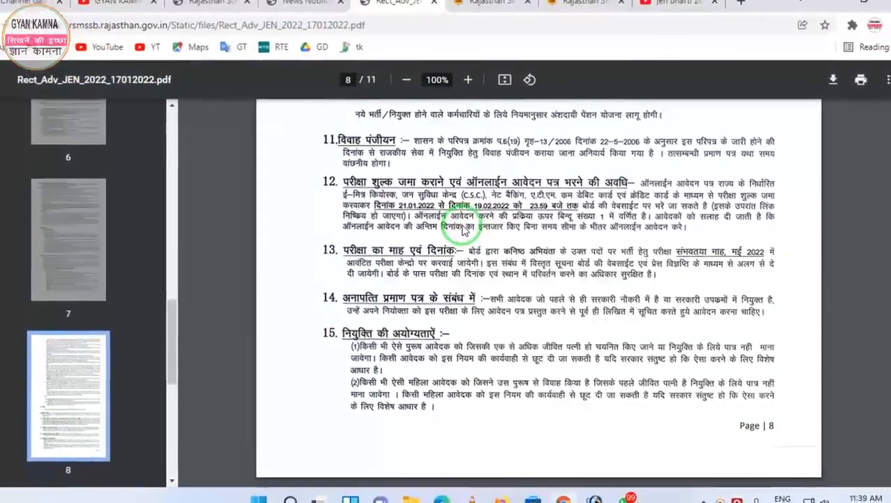
Return to the advertisement's first page, then switch to the jen bharti 2022 video page
{"action": "left_click", "coordinate": [885, 337]}
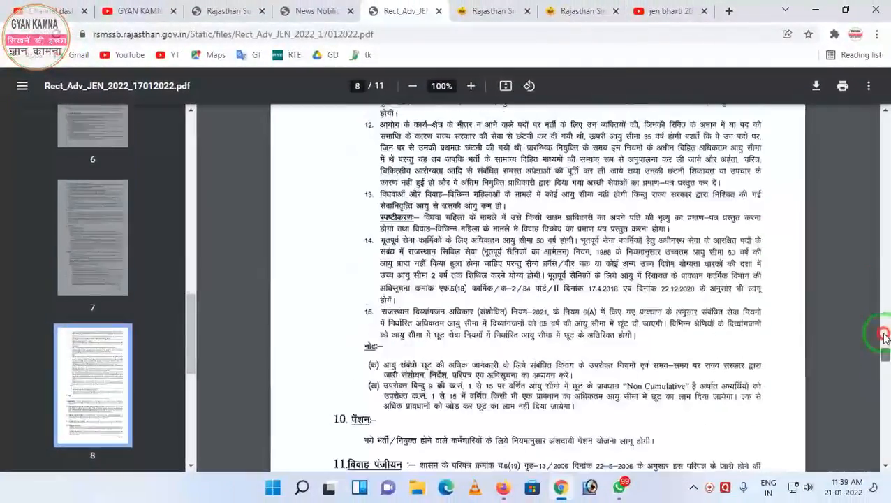
{"action": "left_click_drag", "start_coordinate": [884, 338], "coordinate": [882, 99]}
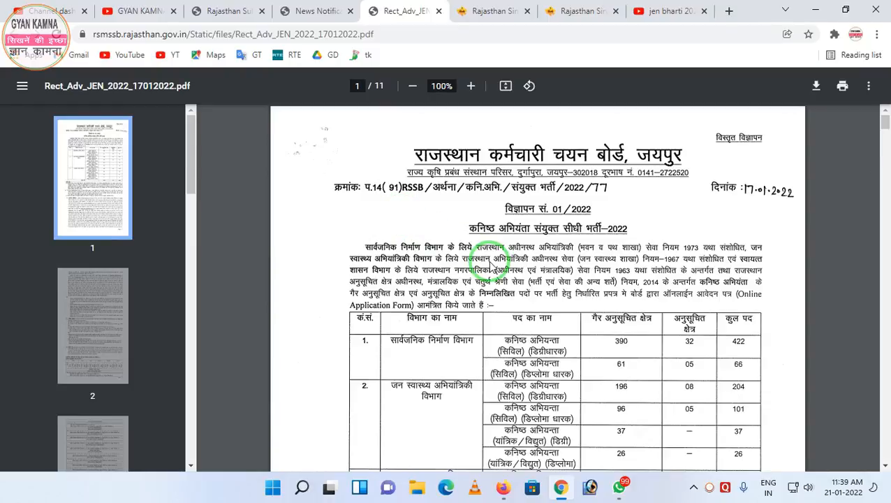
{"action": "left_click", "coordinate": [660, 14]}
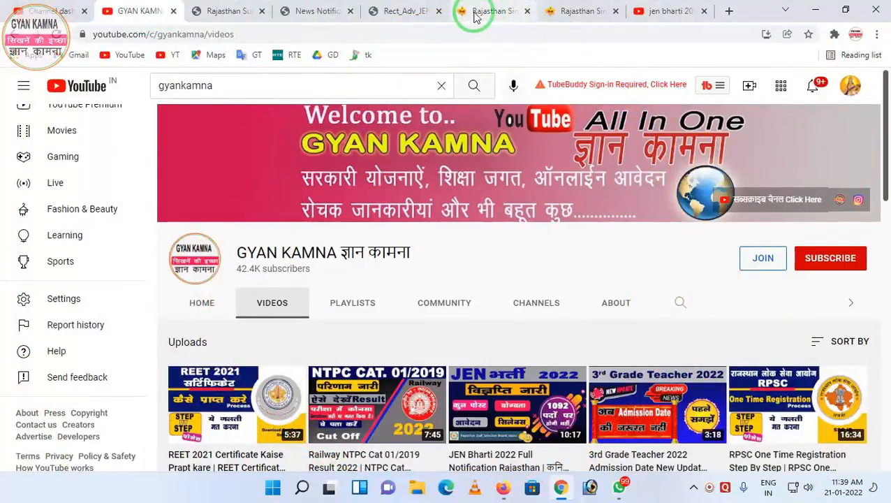
Switch to the Rajasthan Single Sign On sign-in page and examine its SSO ID, password and captcha fields
{"action": "left_click", "coordinate": [474, 14]}
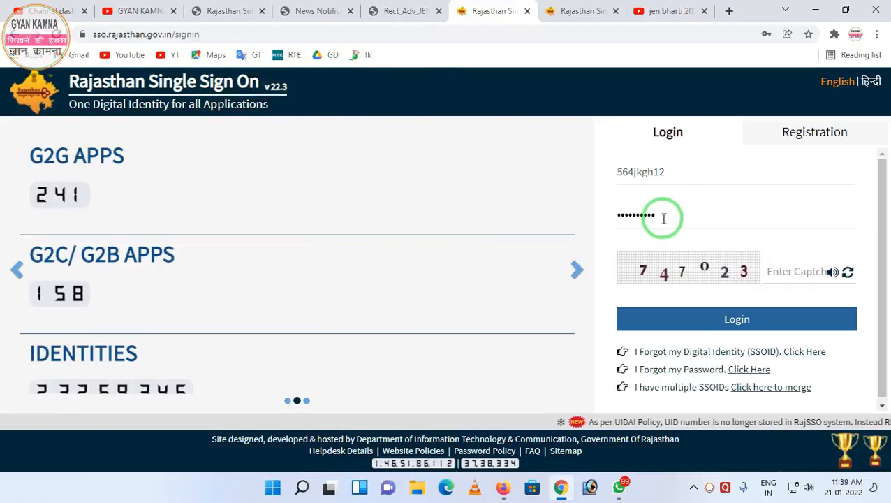
{"action": "key", "text": "ctrl+alt+g"}
{"action": "mouse_move", "coordinate": [598, 145]}
{"action": "left_mouse_down"}
{"action": "mouse_move", "coordinate": [603, 175]}
{"action": "mouse_move", "coordinate": [694, 195]}
{"action": "left_mouse_up"}
{"action": "left_click_drag", "start_coordinate": [569, 194], "coordinate": [680, 229]}
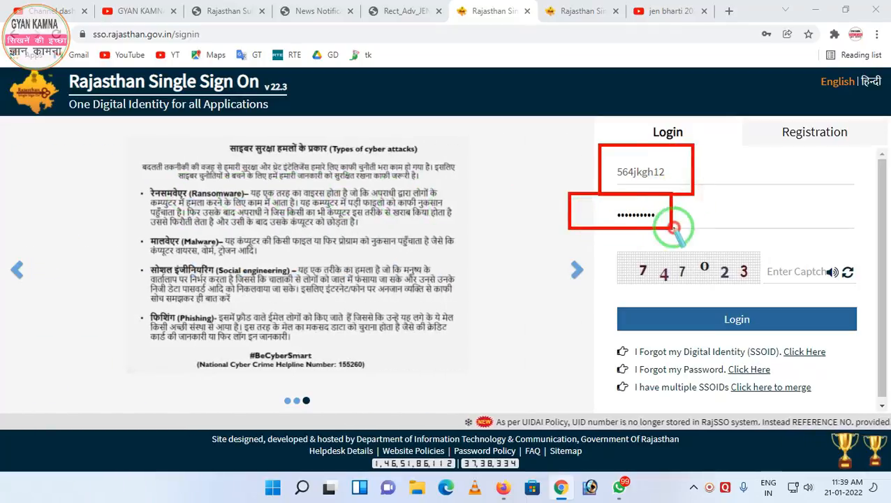
{"action": "left_click_drag", "start_coordinate": [594, 239], "coordinate": [687, 296]}
{"action": "left_click_drag", "start_coordinate": [765, 241], "coordinate": [857, 294]}
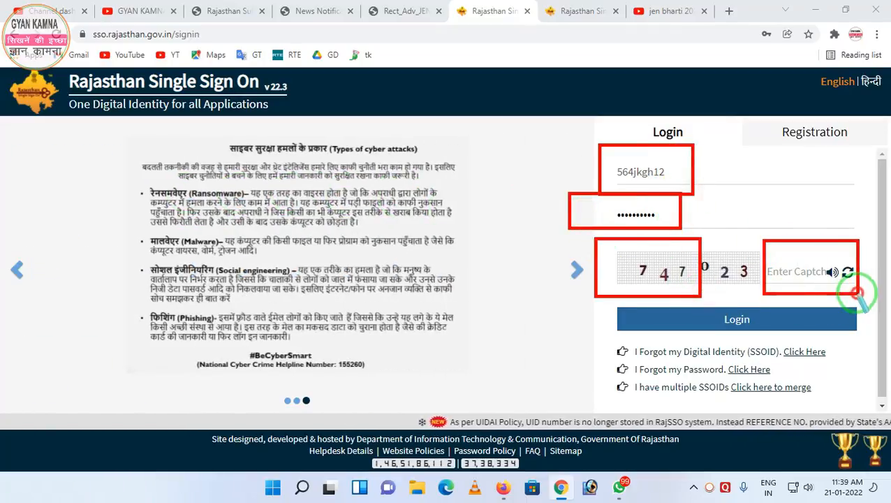
{"action": "right_click", "coordinate": [826, 280]}
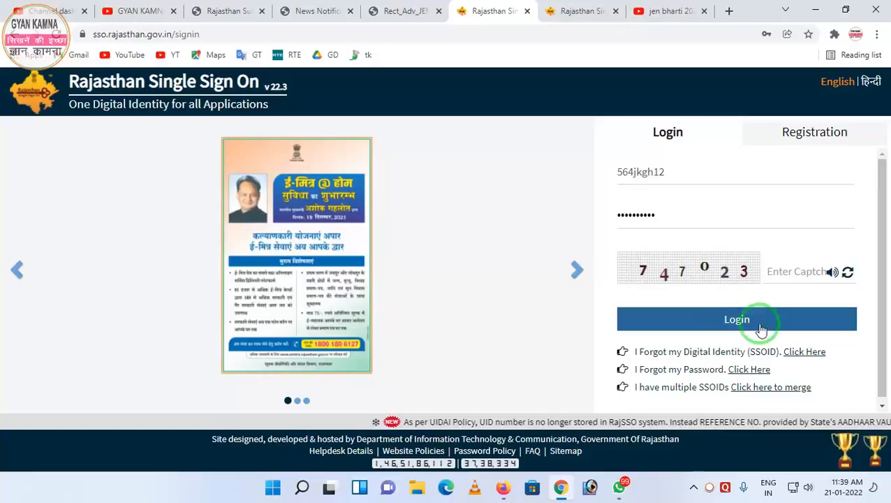
Go to the signed-in SSO dashboard and expand the recent apps to the full list of other applications
{"action": "left_click", "coordinate": [748, 318]}
{"action": "left_click", "coordinate": [569, 13]}
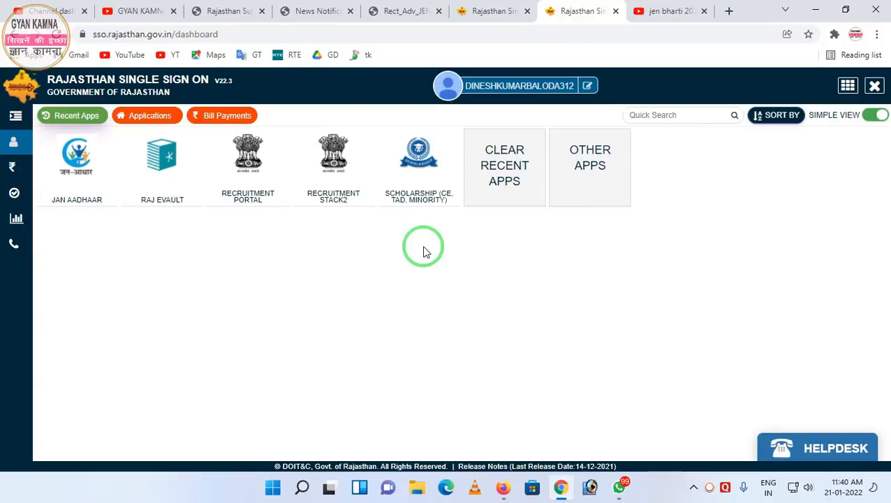
{"action": "left_click", "coordinate": [257, 198]}
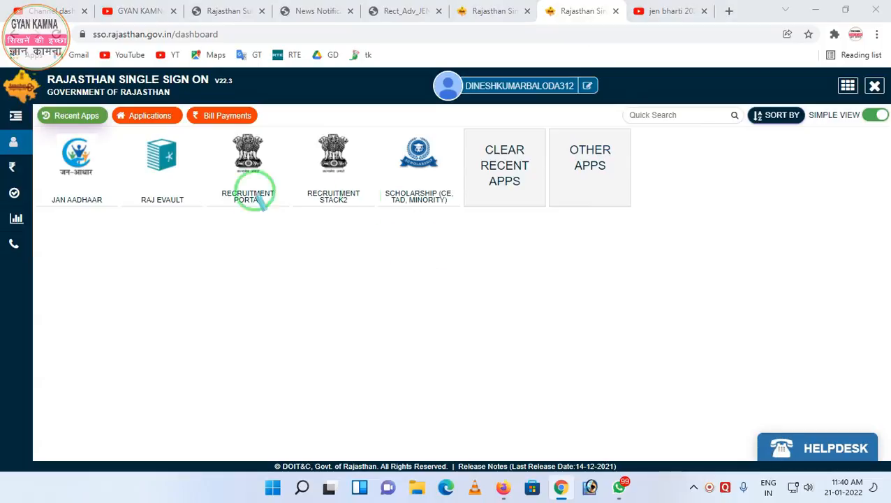
{"action": "mouse_move", "coordinate": [46, 108]}
{"action": "left_mouse_down"}
{"action": "mouse_move", "coordinate": [445, 284]}
{"action": "mouse_move", "coordinate": [633, 284]}
{"action": "left_mouse_up"}
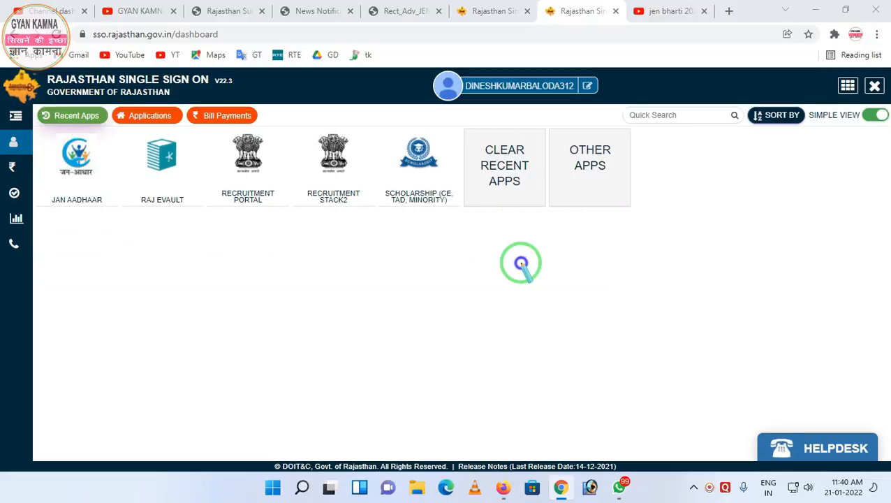
{"action": "left_click", "coordinate": [608, 178]}
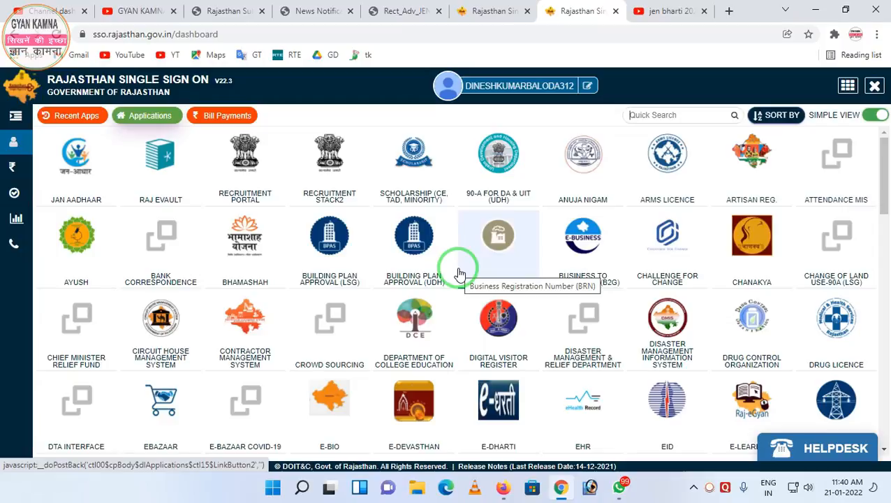
Look through the SSO applications and open the Recruitment Portal
{"action": "scroll", "coordinate": [458, 273], "scroll_direction": "down", "scroll_amount": 5}
{"action": "scroll", "coordinate": [459, 274], "scroll_direction": "up", "scroll_amount": 5}
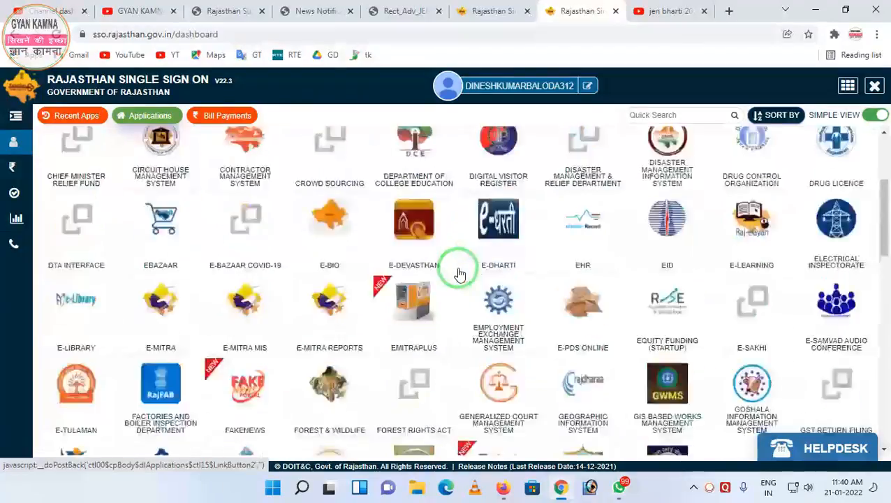
{"action": "left_click", "coordinate": [395, 242]}
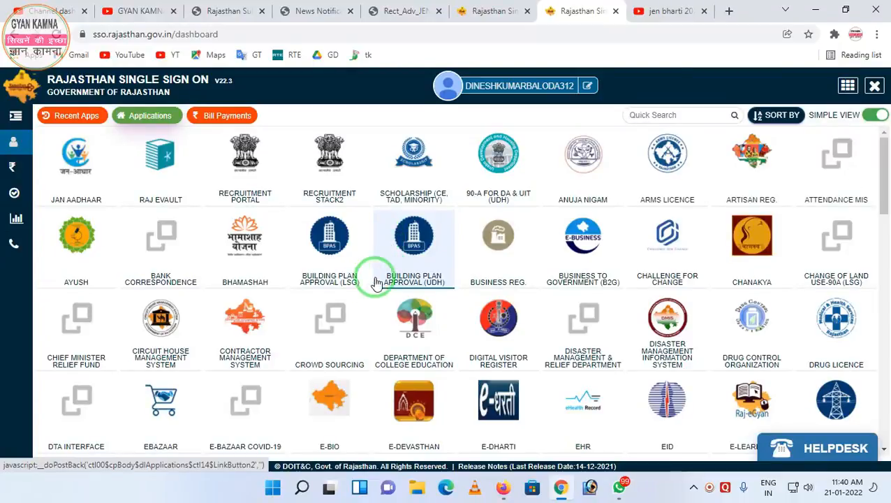
{"action": "left_click", "coordinate": [233, 251]}
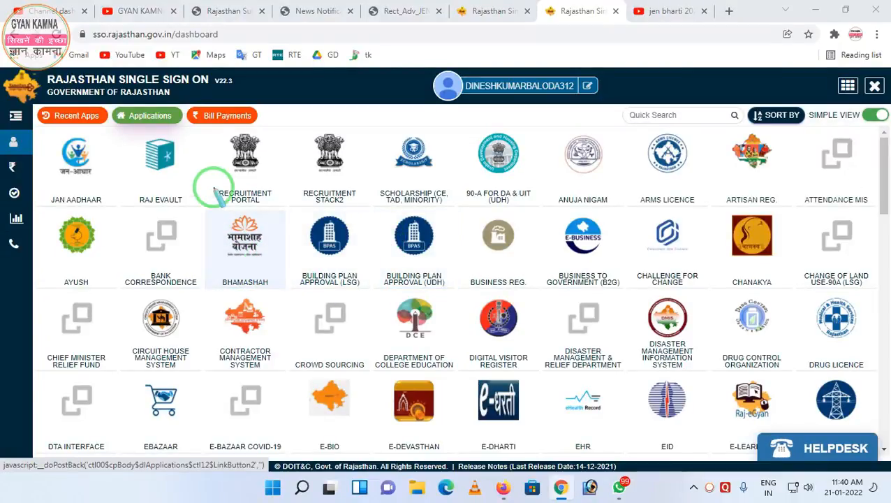
{"action": "left_click", "coordinate": [248, 180]}
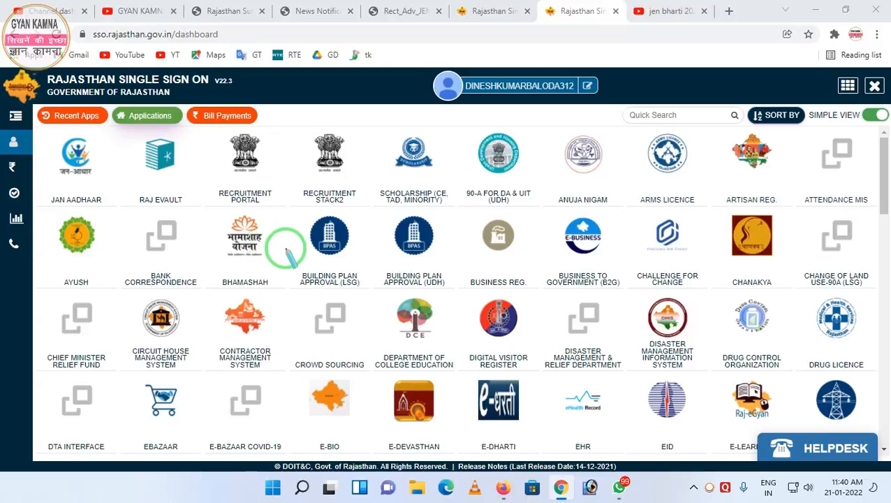
{"action": "scroll", "coordinate": [330, 321], "scroll_direction": "down", "scroll_amount": 13}
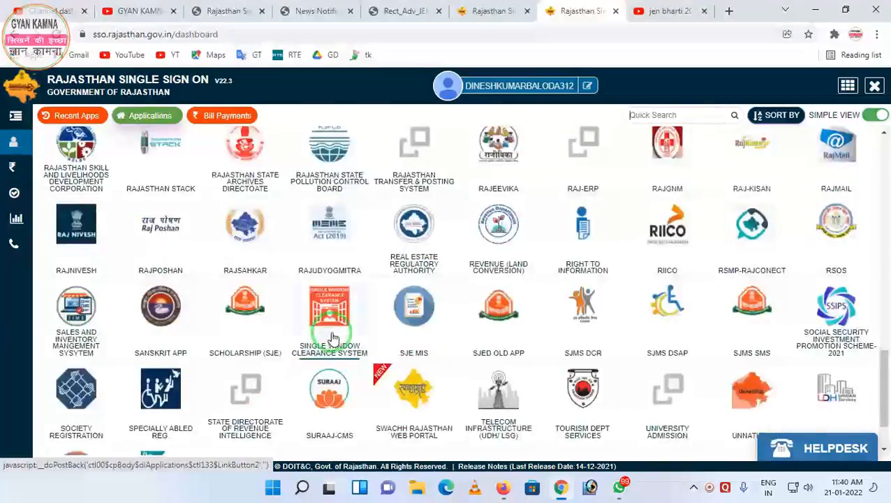
{"action": "scroll", "coordinate": [333, 336], "scroll_direction": "up", "scroll_amount": 13}
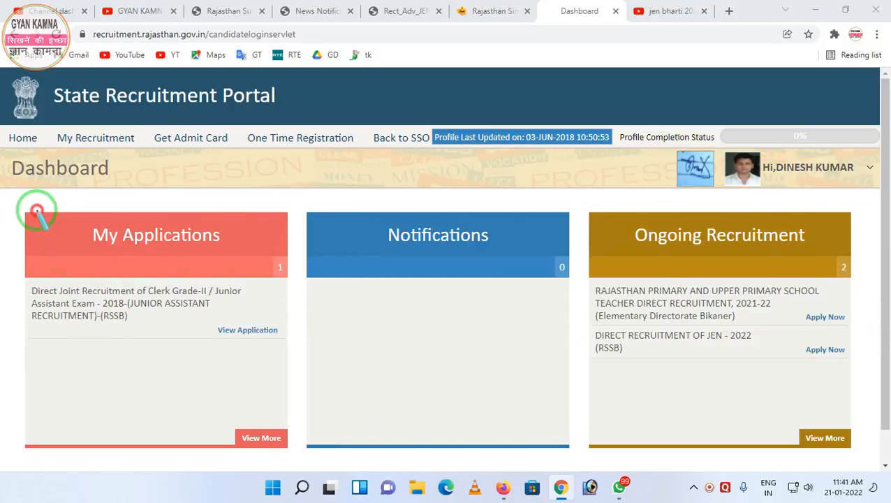
Review the My Applications, Notifications and Ongoing Recruitment sections on the State Recruitment Portal dashboard
{"action": "left_click_drag", "start_coordinate": [37, 210], "coordinate": [263, 278]}
{"action": "left_click_drag", "start_coordinate": [331, 202], "coordinate": [487, 280]}
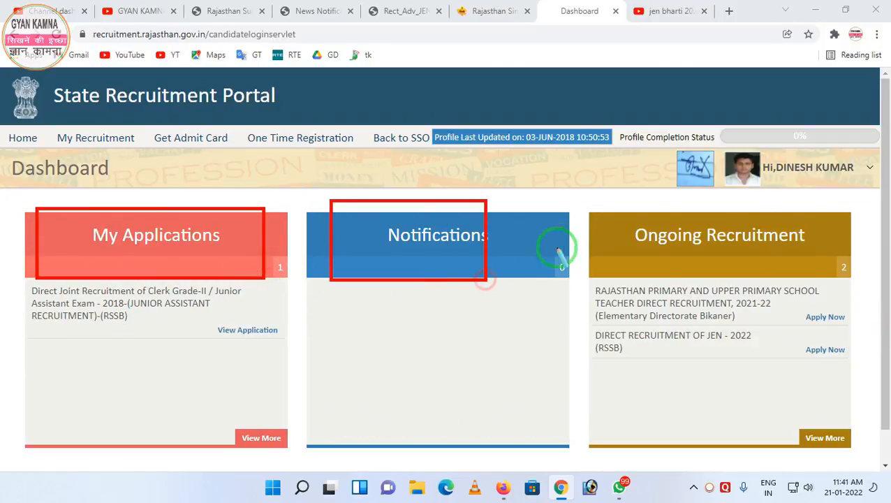
{"action": "mouse_move", "coordinate": [568, 206]}
{"action": "left_mouse_down"}
{"action": "mouse_move", "coordinate": [684, 280]}
{"action": "mouse_move", "coordinate": [861, 269]}
{"action": "mouse_move", "coordinate": [847, 266]}
{"action": "left_mouse_up"}
{"action": "mouse_move", "coordinate": [556, 183]}
{"action": "left_mouse_down"}
{"action": "mouse_move", "coordinate": [612, 335]}
{"action": "mouse_move", "coordinate": [793, 418]}
{"action": "mouse_move", "coordinate": [885, 409]}
{"action": "left_mouse_up"}
{"action": "right_click", "coordinate": [712, 374]}
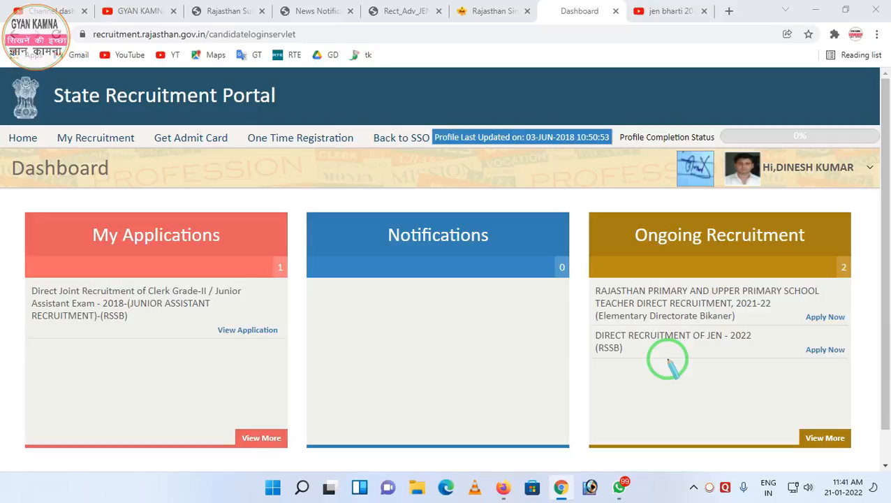
{"action": "mouse_move", "coordinate": [569, 209]}
{"action": "left_mouse_down"}
{"action": "mouse_move", "coordinate": [632, 381]}
{"action": "mouse_move", "coordinate": [877, 418]}
{"action": "left_mouse_up"}
{"action": "right_click", "coordinate": [738, 389]}
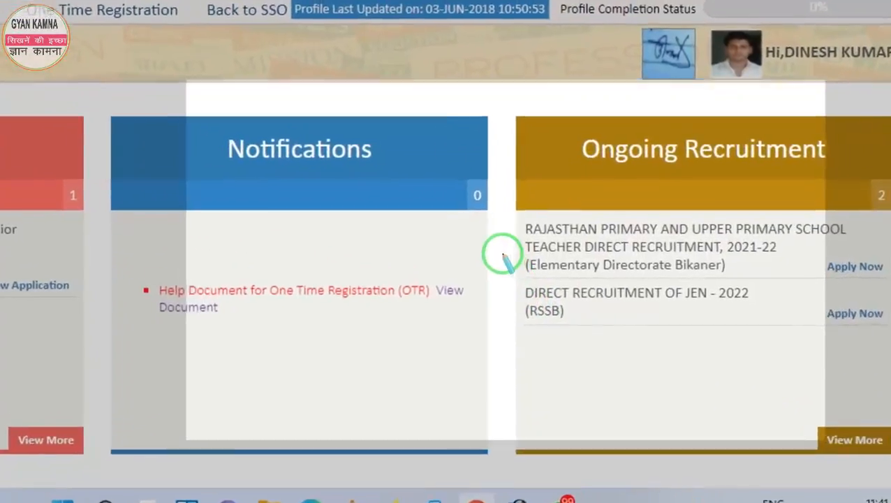
Start the application for DIRECT RECRUITMENT OF JEN - 2022 (RSSB) for the Junior Engineer (Civil - Diploma Holder) post
{"action": "left_click_drag", "start_coordinate": [580, 311], "coordinate": [632, 372]}
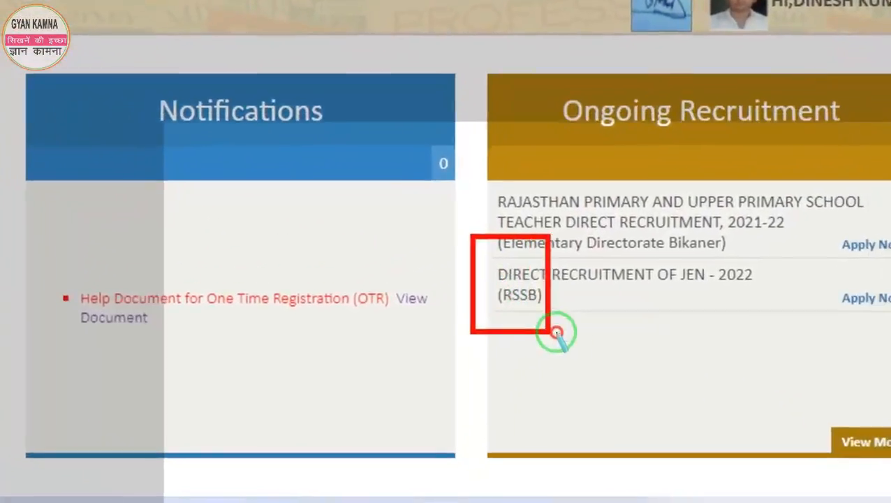
{"action": "mouse_move", "coordinate": [556, 333]}
{"action": "left_mouse_down"}
{"action": "mouse_move", "coordinate": [777, 333]}
{"action": "mouse_move", "coordinate": [865, 346]}
{"action": "left_mouse_up"}
{"action": "left_click_drag", "start_coordinate": [765, 269], "coordinate": [837, 270]}
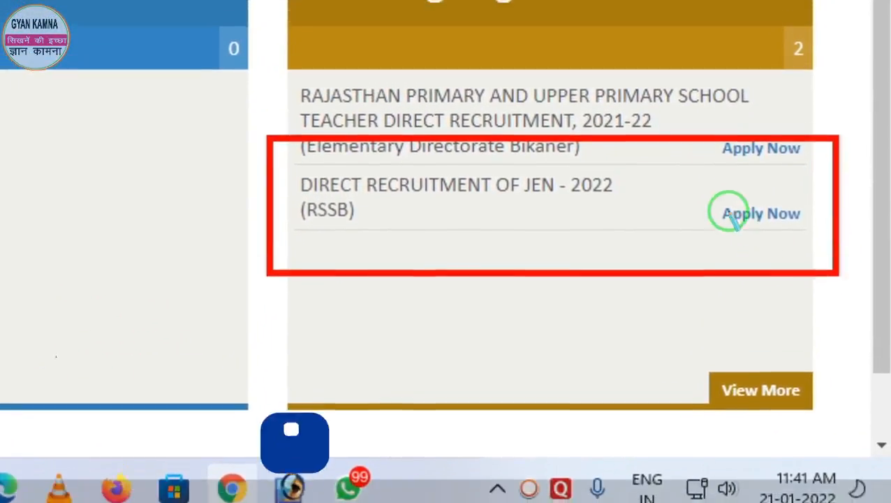
{"action": "mouse_move", "coordinate": [704, 169]}
{"action": "left_mouse_down"}
{"action": "mouse_move", "coordinate": [713, 233]}
{"action": "mouse_move", "coordinate": [831, 263]}
{"action": "left_mouse_up"}
{"action": "right_click", "coordinate": [743, 237]}
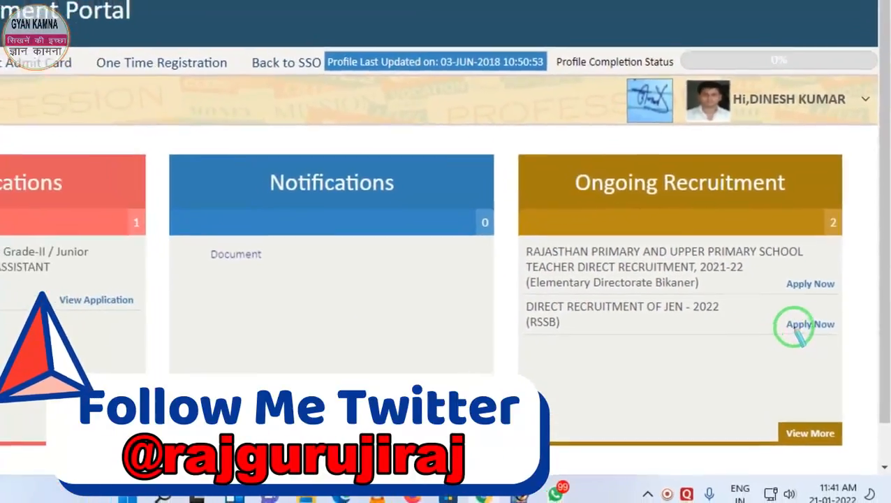
{"action": "key", "text": "Escape"}
{"action": "left_click", "coordinate": [773, 238]}
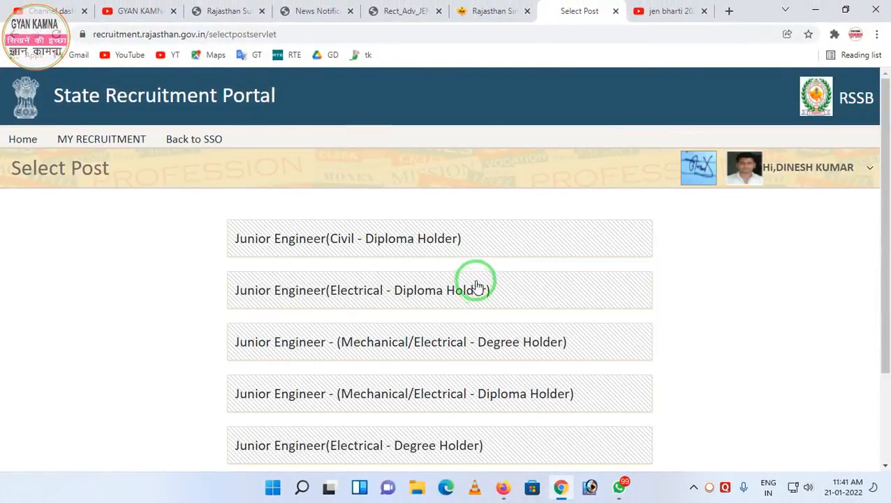
{"action": "scroll", "coordinate": [348, 296], "scroll_direction": "down", "scroll_amount": 2}
{"action": "scroll", "coordinate": [349, 295], "scroll_direction": "up", "scroll_amount": 1}
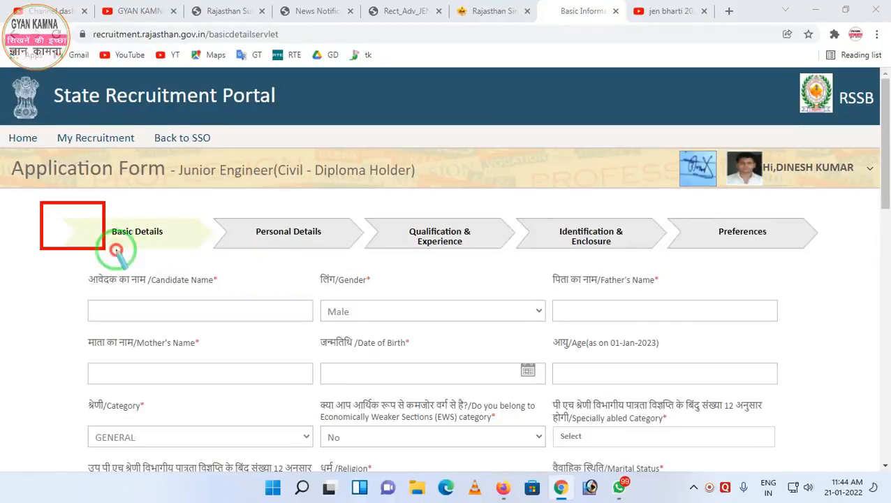
Review the application form's stages from Basic Details through Preferences
{"action": "mouse_move", "coordinate": [116, 250]}
{"action": "left_mouse_down"}
{"action": "mouse_move", "coordinate": [600, 246]}
{"action": "mouse_move", "coordinate": [834, 261]}
{"action": "left_mouse_up"}
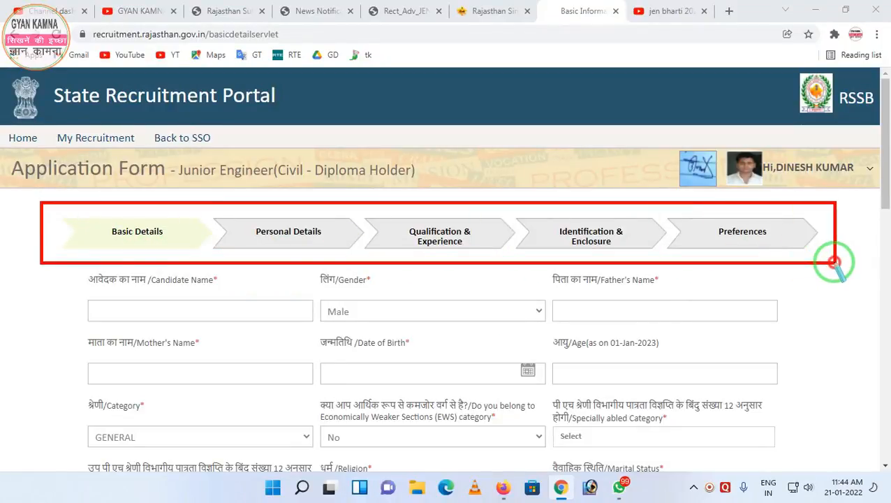
{"action": "left_click", "coordinate": [279, 253]}
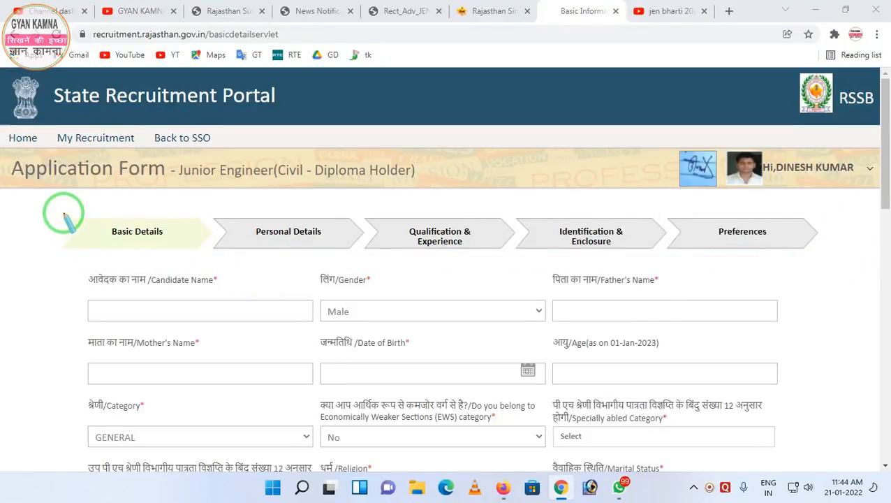
{"action": "left_click_drag", "start_coordinate": [196, 208], "coordinate": [292, 258]}
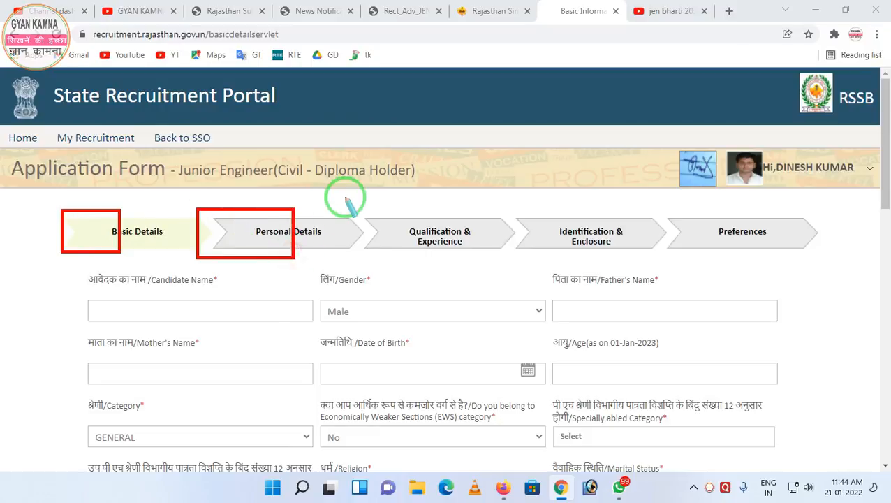
{"action": "left_click_drag", "start_coordinate": [346, 199], "coordinate": [504, 261]}
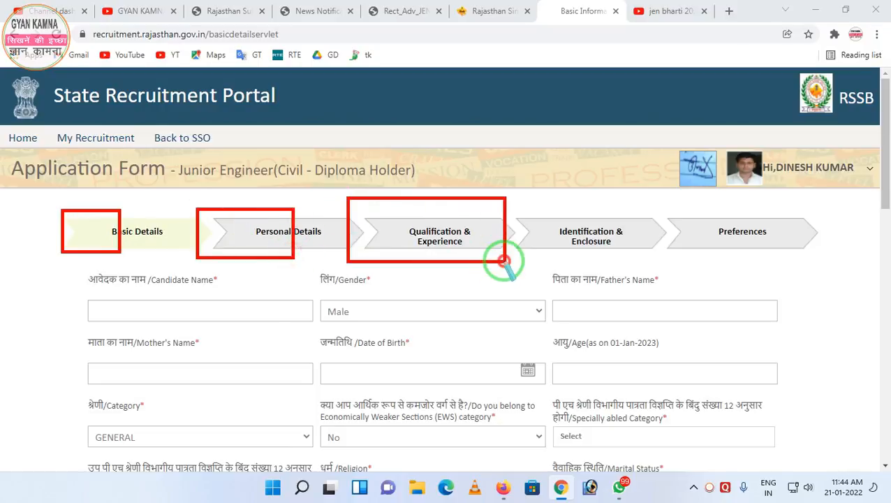
{"action": "left_click", "coordinate": [719, 236]}
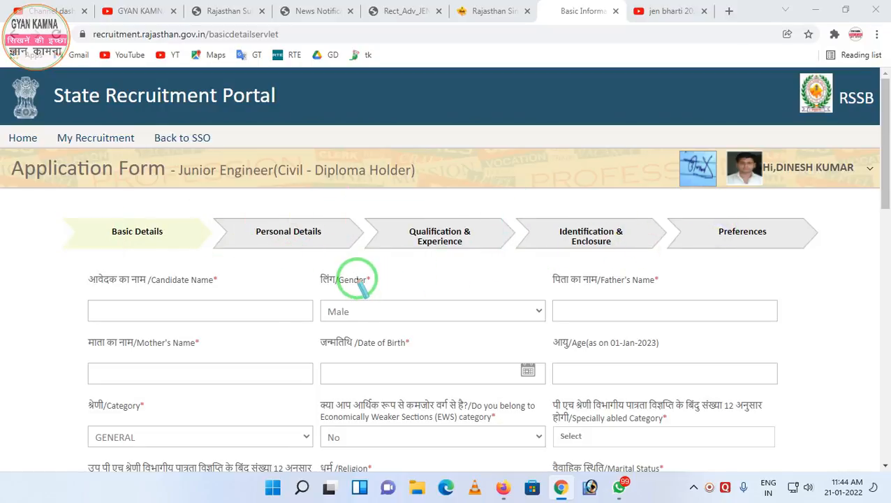
{"action": "left_click_drag", "start_coordinate": [74, 214], "coordinate": [147, 271]}
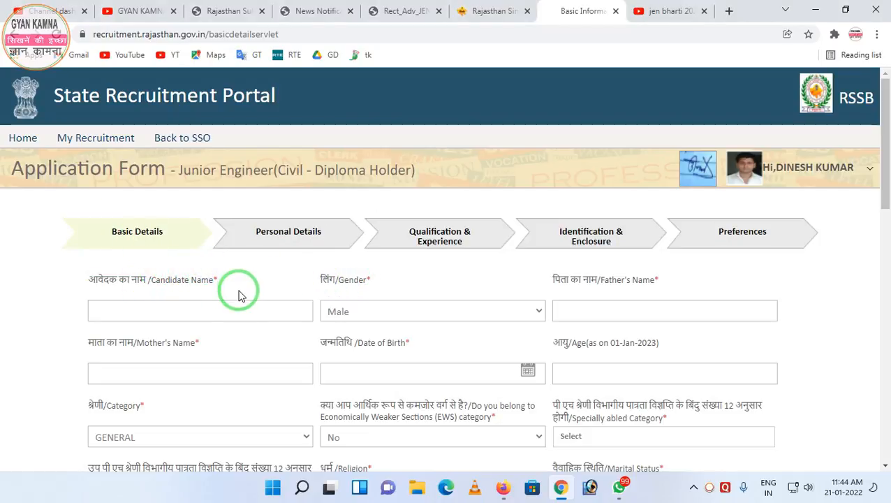
Set the candidate's Category to OBC-NON CREAMY in the Basic Details form
{"action": "scroll", "coordinate": [238, 296], "scroll_direction": "down", "scroll_amount": 1}
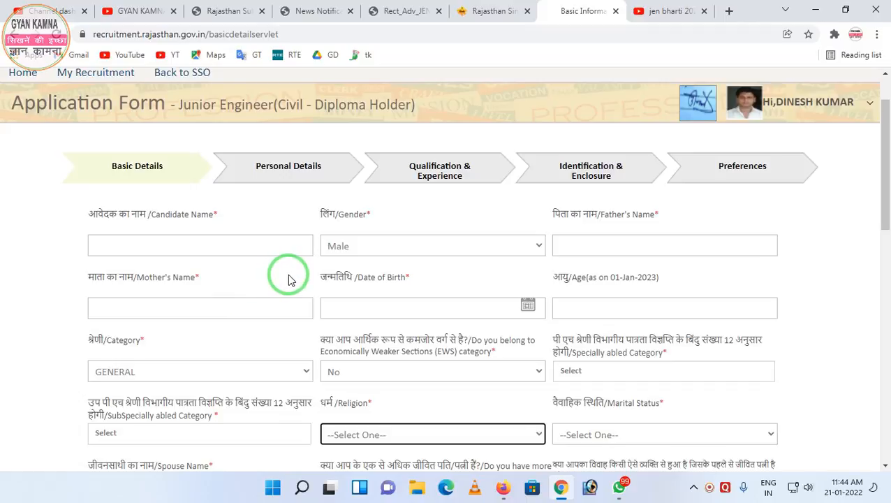
{"action": "scroll", "coordinate": [290, 280], "scroll_direction": "down", "scroll_amount": 1}
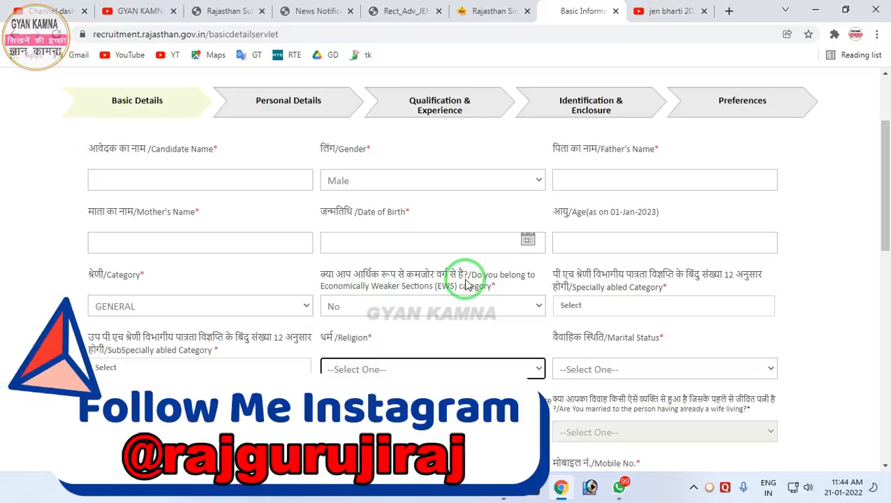
{"action": "scroll", "coordinate": [433, 280], "scroll_direction": "down", "scroll_amount": 1}
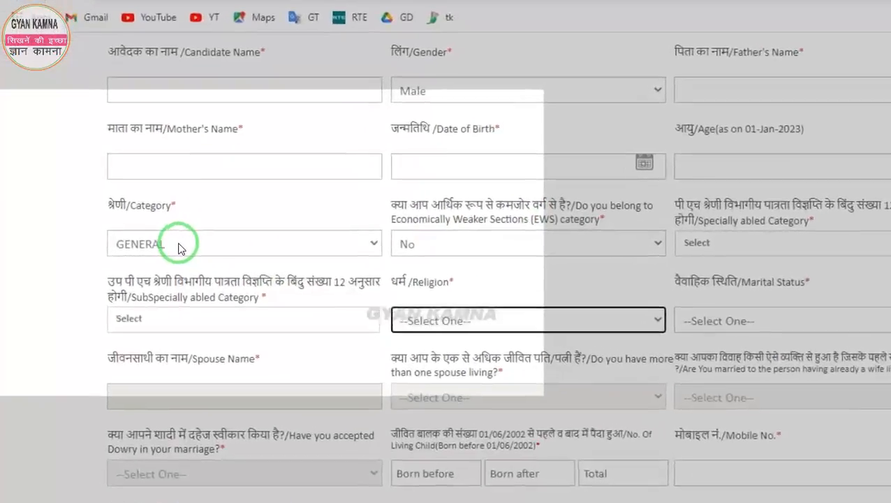
{"action": "left_click", "coordinate": [167, 236]}
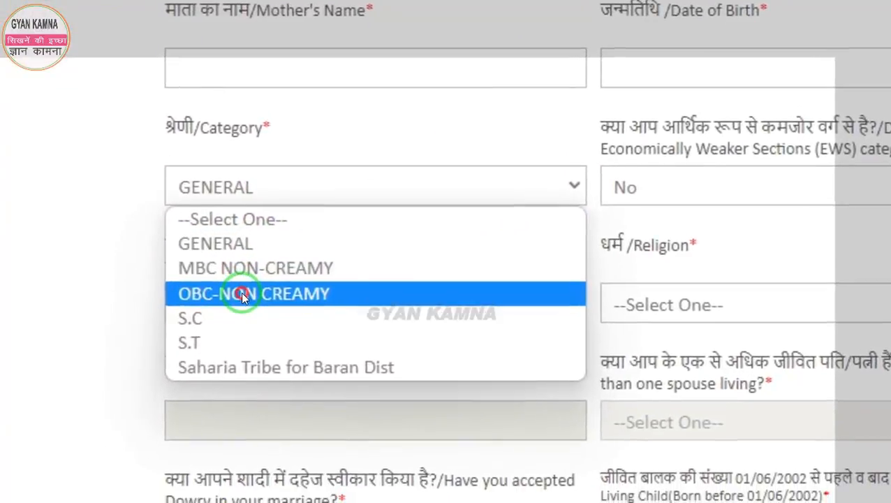
{"action": "left_click", "coordinate": [230, 319]}
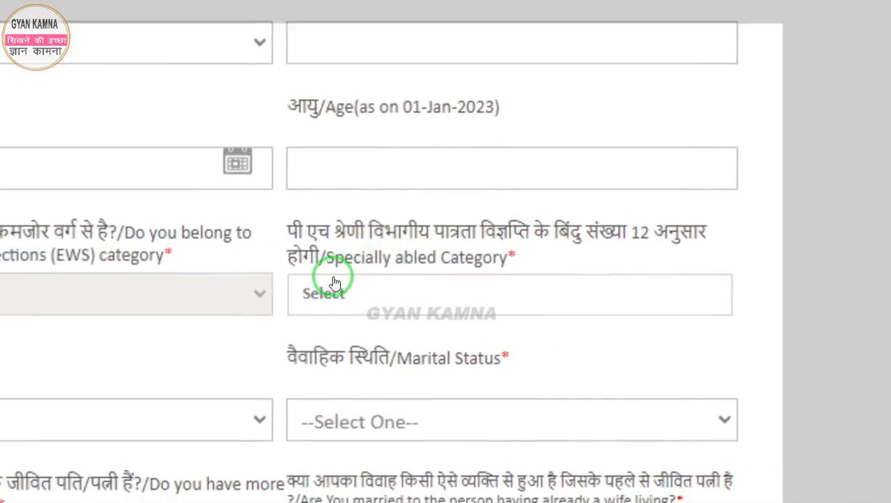
Set the Specially abled Category to Not Applicable and the Religion to HINDU
{"action": "left_click", "coordinate": [294, 303]}
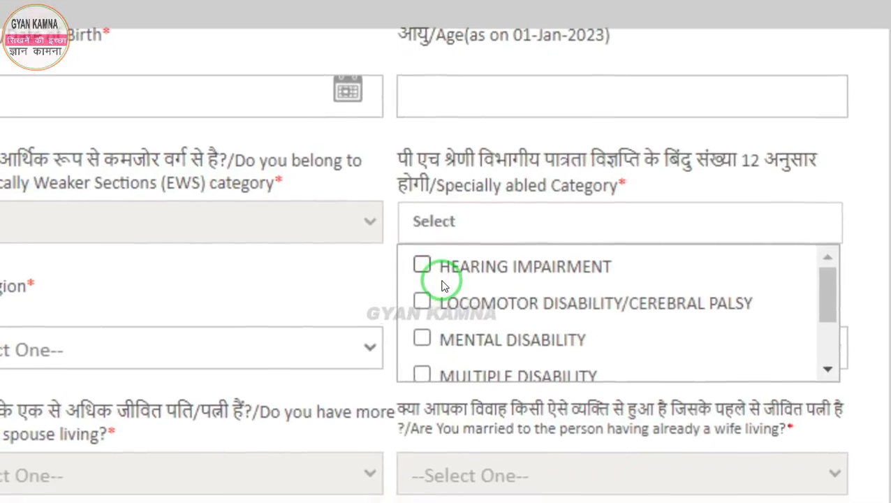
{"action": "scroll", "coordinate": [433, 315], "scroll_direction": "down", "scroll_amount": 2}
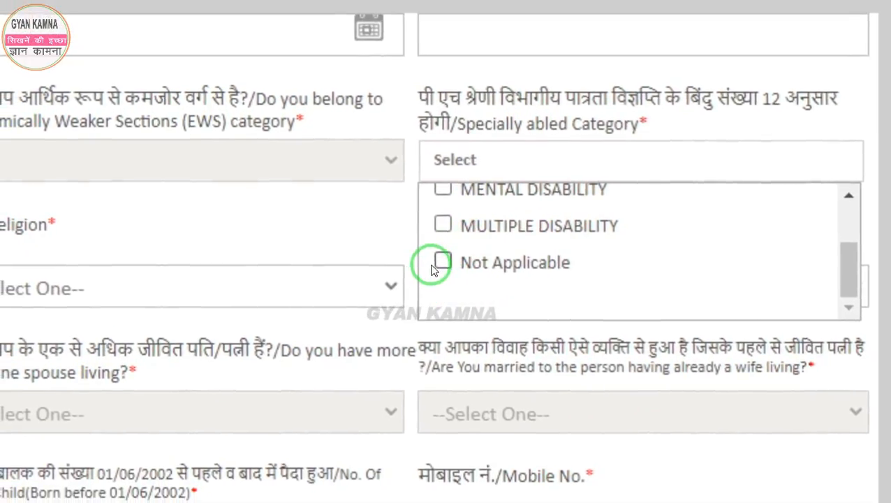
{"action": "left_click", "coordinate": [427, 287]}
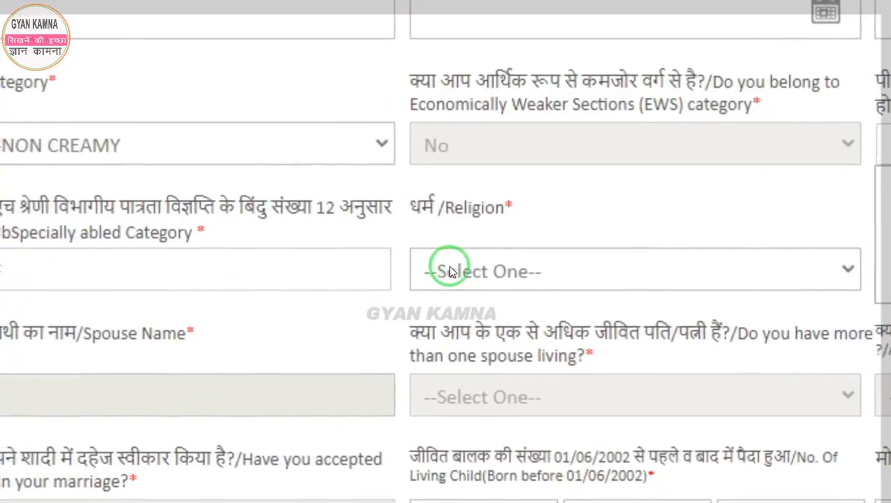
{"action": "left_click", "coordinate": [449, 271]}
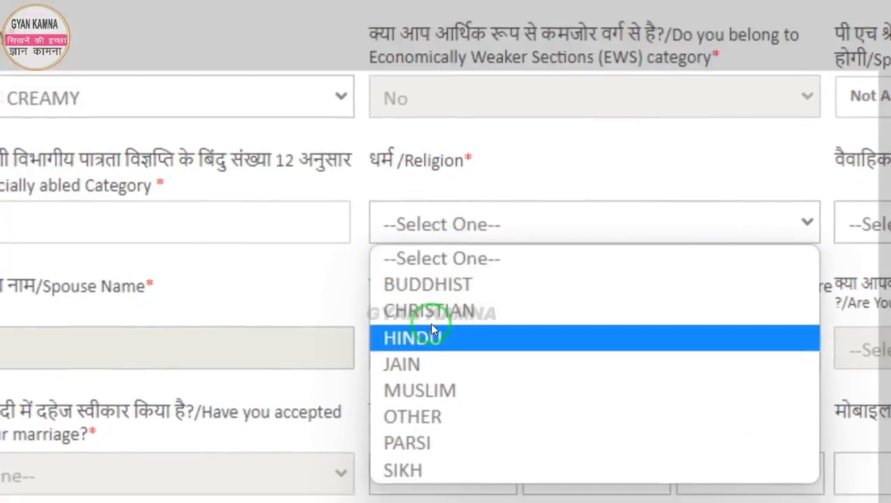
{"action": "left_click", "coordinate": [430, 325]}
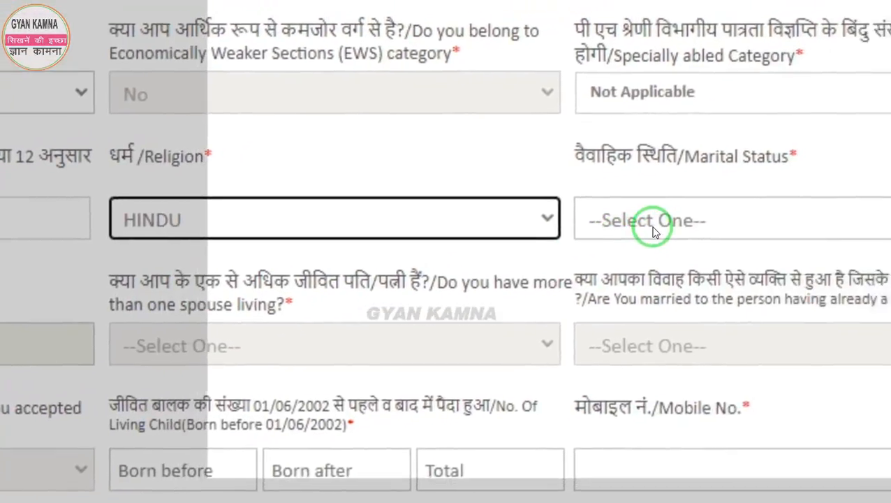
Set the Marital Status to Married and answer No to having more than one spouse living
{"action": "left_click", "coordinate": [873, 231]}
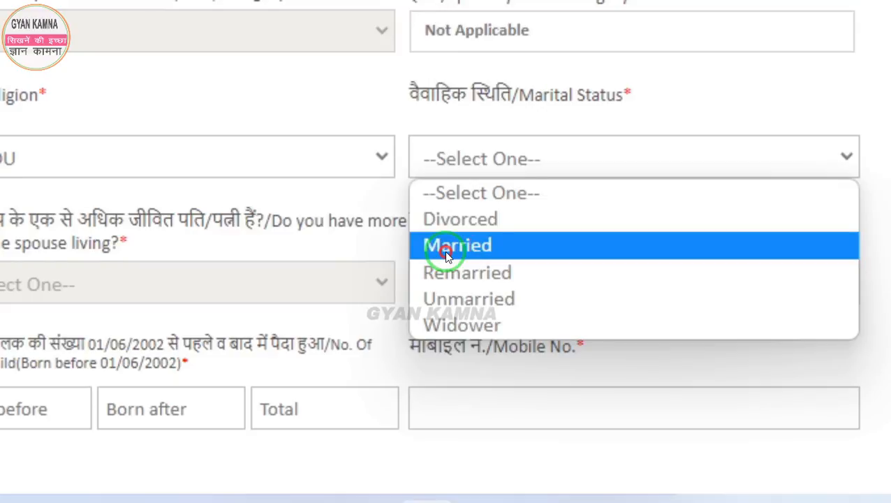
{"action": "left_click", "coordinate": [450, 298]}
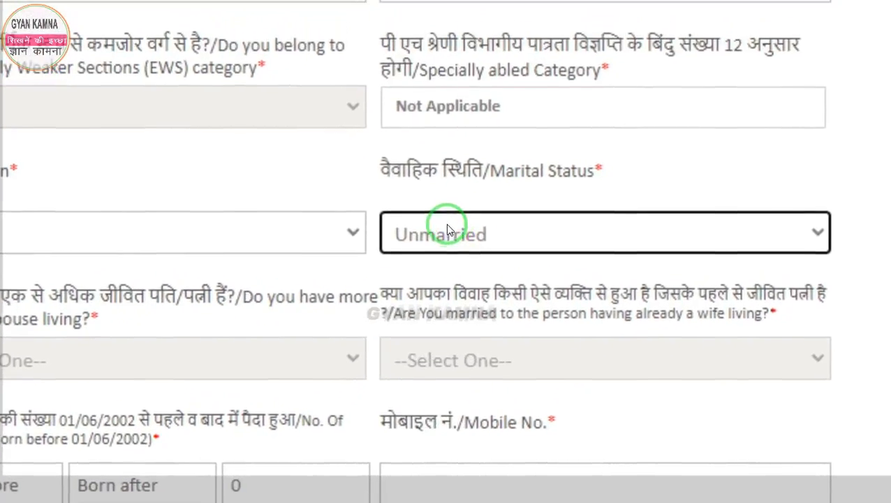
{"action": "left_click", "coordinate": [447, 231]}
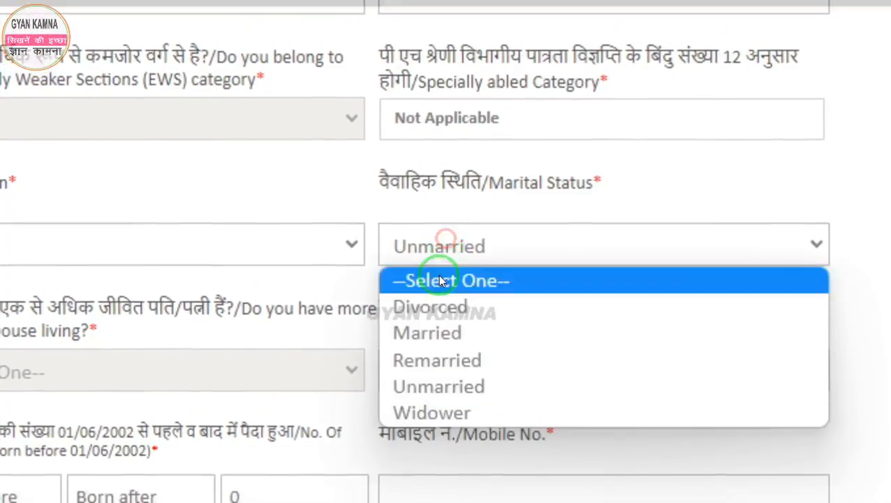
{"action": "left_click", "coordinate": [407, 318]}
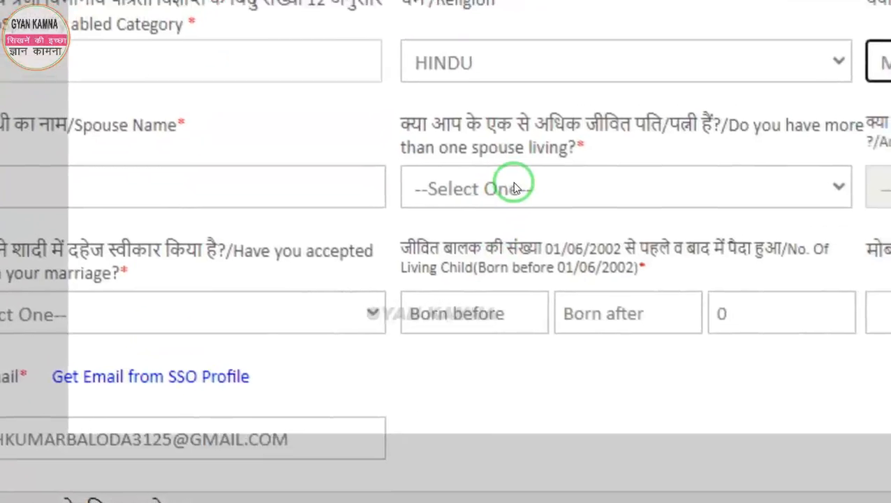
{"action": "left_click", "coordinate": [514, 188]}
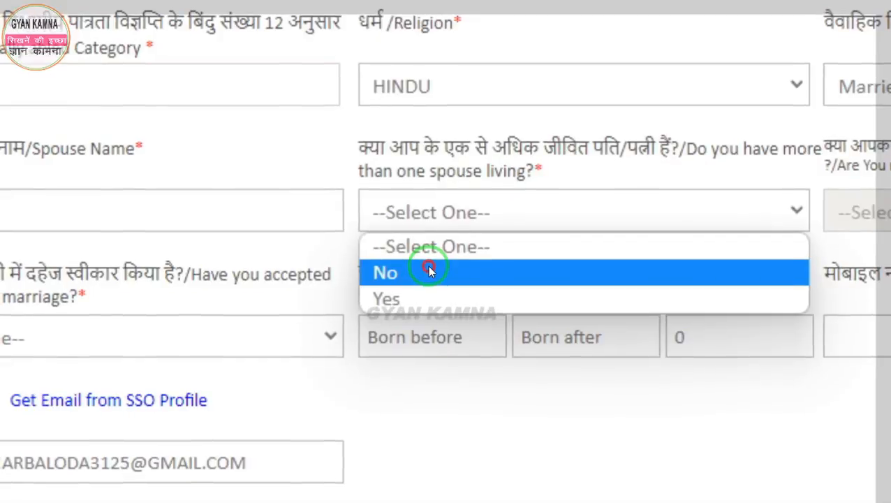
{"action": "left_click", "coordinate": [416, 282]}
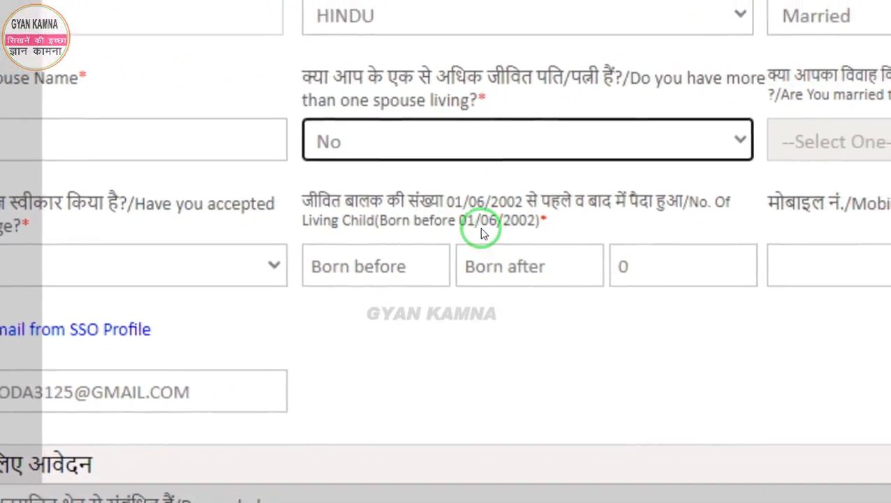
Enter the number of living children as 0 born before 01/06/2002 and 1 born after that date
{"action": "key", "text": "ctrl+2"}
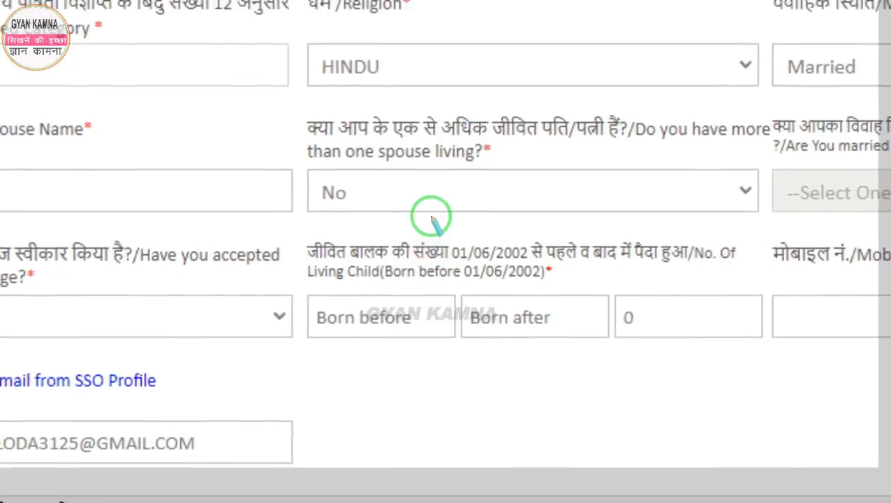
{"action": "mouse_move", "coordinate": [420, 193]}
{"action": "left_mouse_down"}
{"action": "mouse_move", "coordinate": [531, 265]}
{"action": "mouse_move", "coordinate": [551, 261]}
{"action": "left_mouse_up"}
{"action": "right_click", "coordinate": [487, 259]}
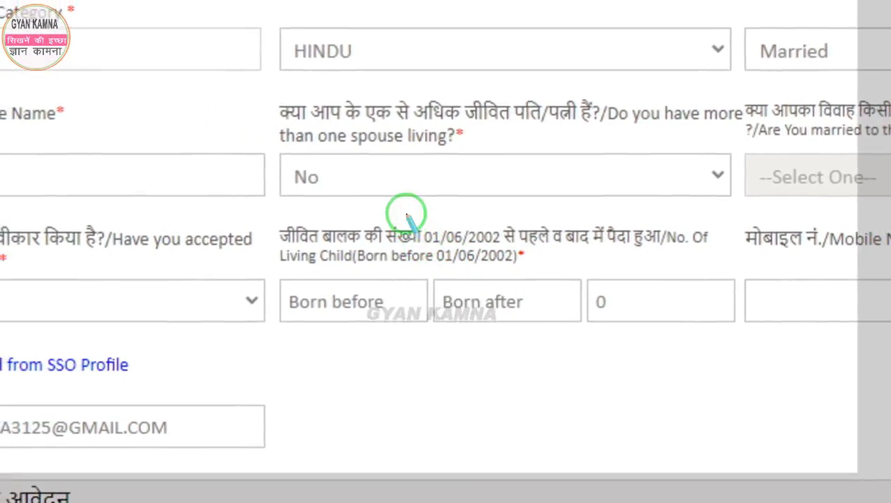
{"action": "mouse_move", "coordinate": [386, 202]}
{"action": "left_mouse_down"}
{"action": "mouse_move", "coordinate": [450, 257]}
{"action": "mouse_move", "coordinate": [501, 259]}
{"action": "left_mouse_up"}
{"action": "right_click", "coordinate": [495, 253]}
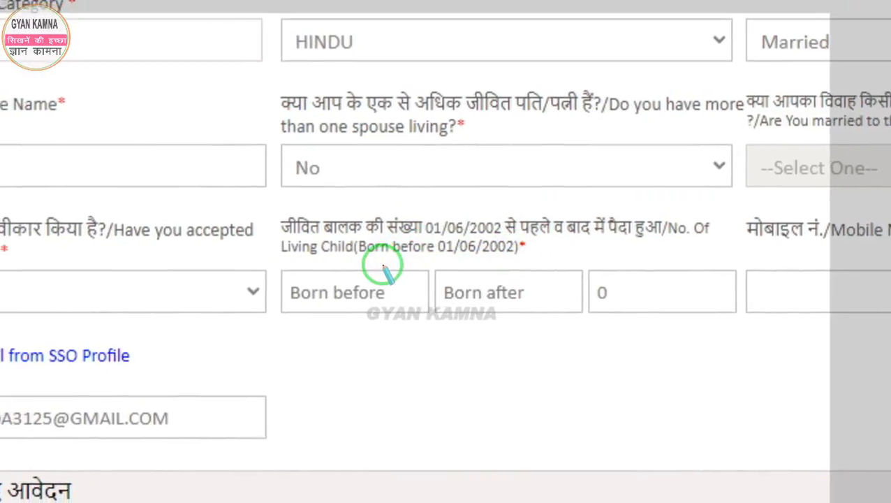
{"action": "key", "text": "Escape"}
{"action": "left_click", "coordinate": [420, 264]}
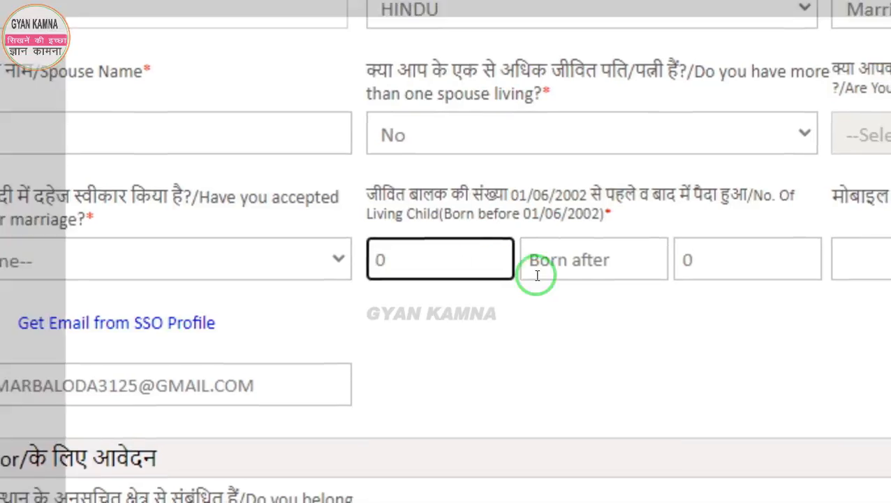
{"action": "left_click", "coordinate": [565, 261]}
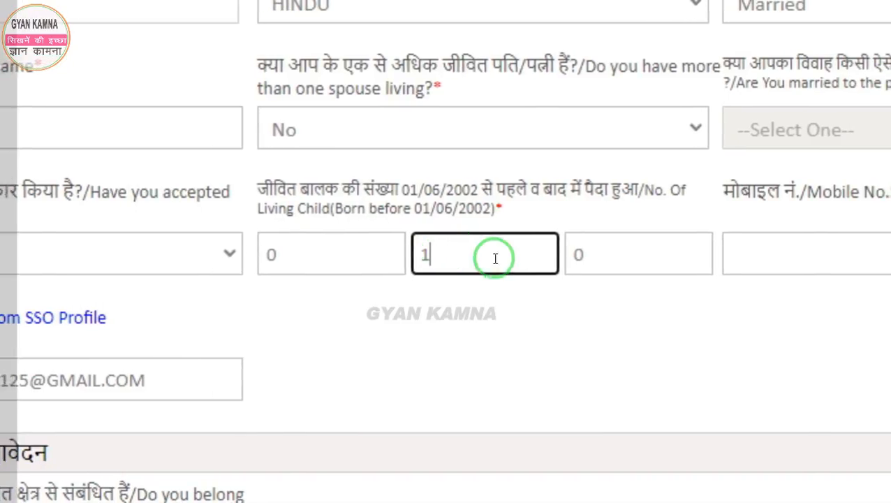
{"action": "left_click", "coordinate": [503, 294]}
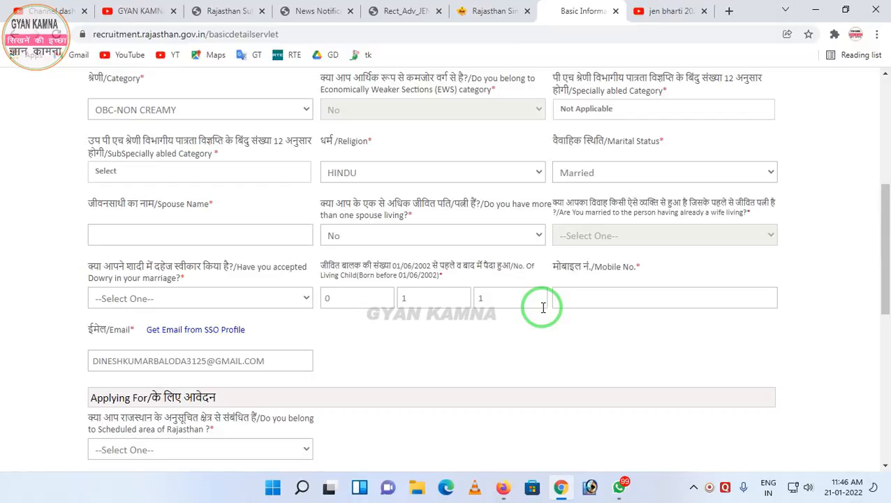
Check the Email field and its option to get the address from the SSO profile
{"action": "scroll", "coordinate": [417, 308], "scroll_direction": "down", "scroll_amount": 2}
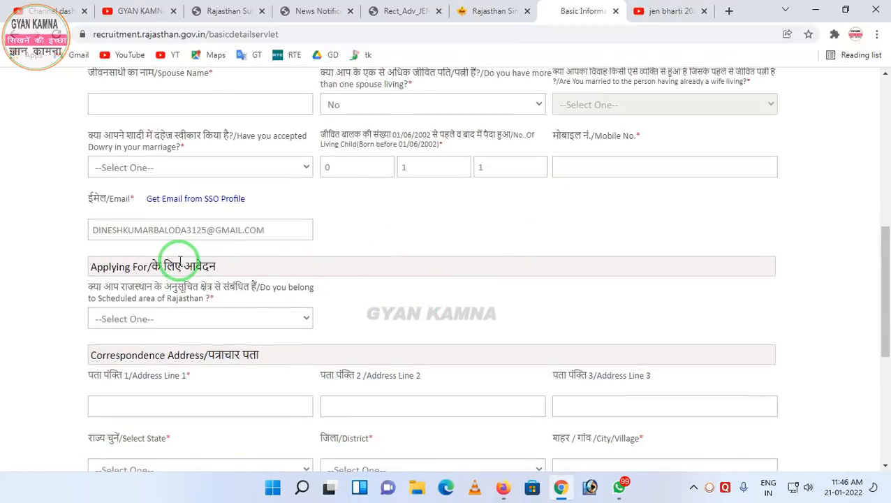
{"action": "left_click_drag", "start_coordinate": [104, 240], "coordinate": [334, 261]}
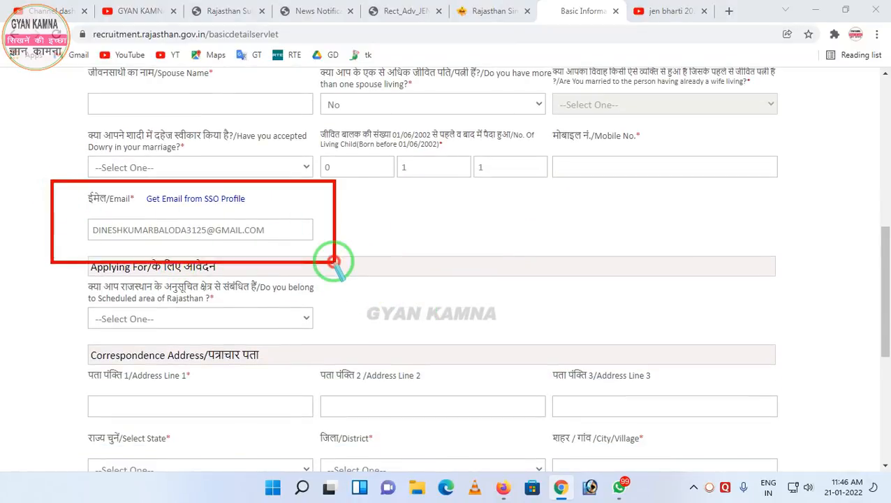
{"action": "right_click", "coordinate": [258, 237]}
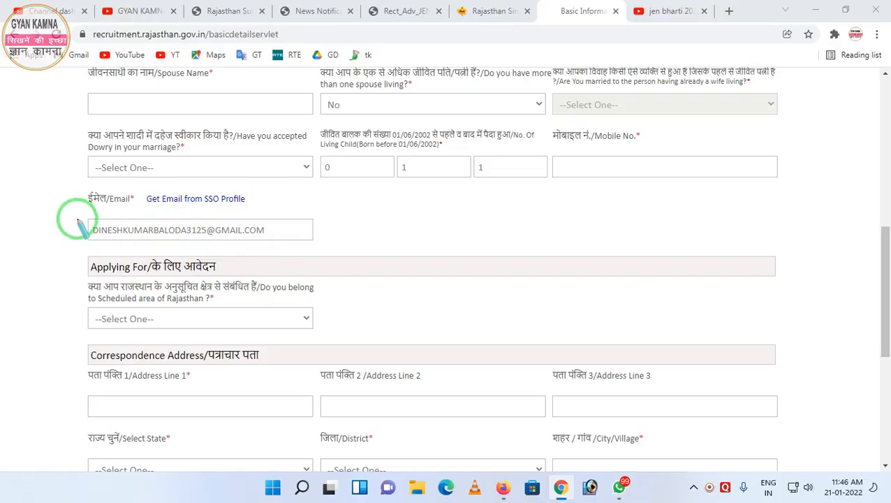
{"action": "left_click_drag", "start_coordinate": [160, 252], "coordinate": [294, 254]}
{"action": "right_click", "coordinate": [285, 245]}
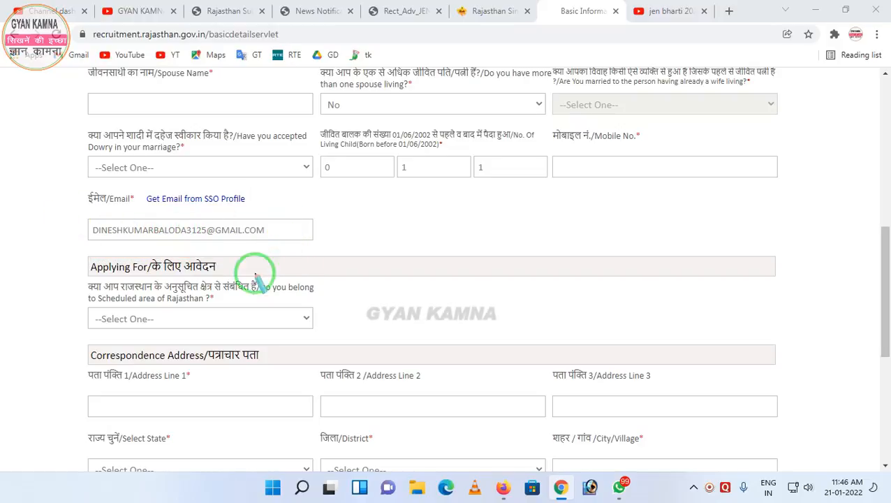
Answer No to belonging to the Scheduled area of Rajasthan and continue to the Correspondence Address section
{"action": "scroll", "coordinate": [131, 244], "scroll_direction": "down", "scroll_amount": 1}
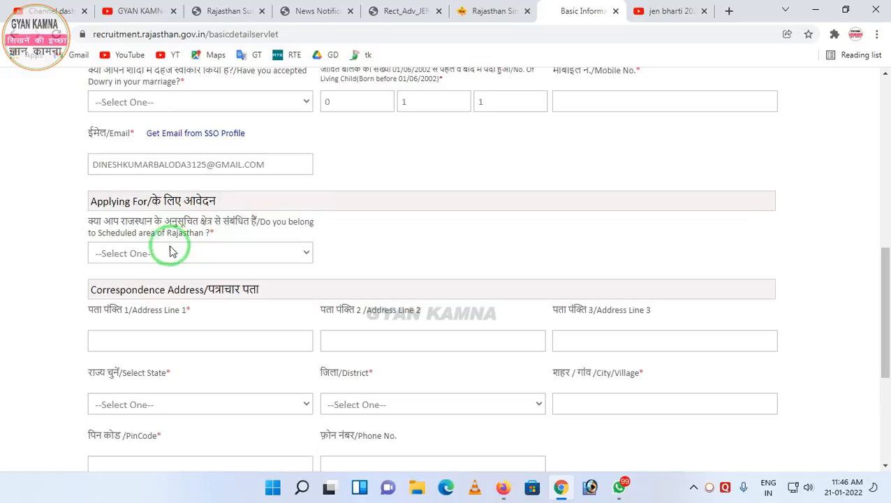
{"action": "left_click", "coordinate": [189, 261]}
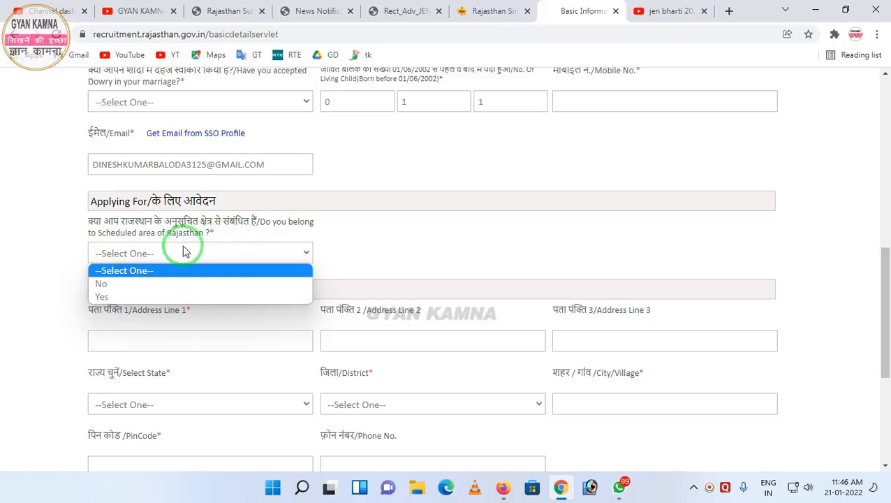
{"action": "left_click", "coordinate": [134, 283]}
{"action": "scroll", "coordinate": [223, 269], "scroll_direction": "down", "scroll_amount": 1}
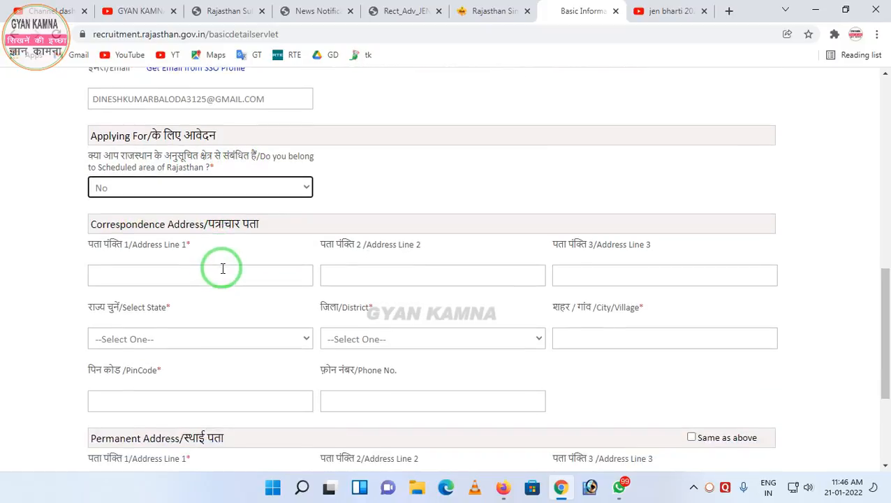
Look over the Correspondence Address and Permanent Address fields, including State, District, PinCode and Phone No
{"action": "scroll", "coordinate": [223, 279], "scroll_direction": "down", "scroll_amount": 1}
{"action": "key", "text": "ctrl+2"}
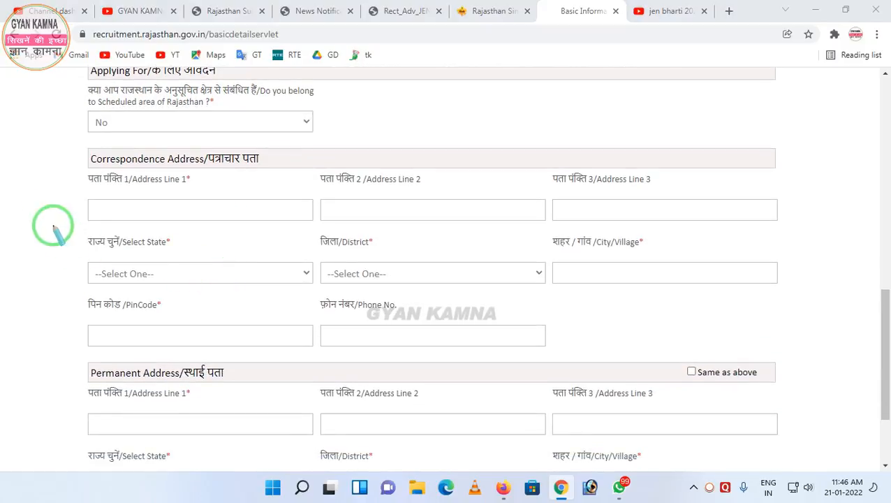
{"action": "mouse_move", "coordinate": [23, 165]}
{"action": "left_mouse_down"}
{"action": "mouse_move", "coordinate": [140, 293]}
{"action": "mouse_move", "coordinate": [289, 320]}
{"action": "left_mouse_up"}
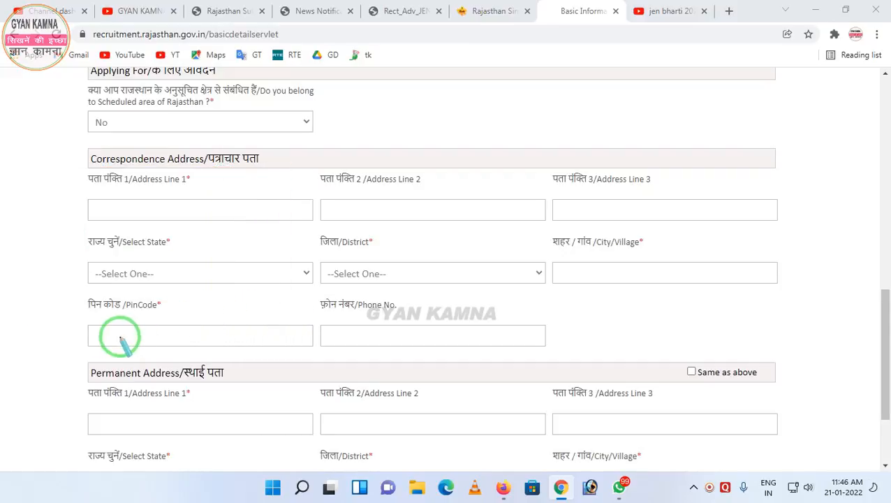
{"action": "mouse_move", "coordinate": [35, 322]}
{"action": "left_mouse_down"}
{"action": "mouse_move", "coordinate": [171, 447]}
{"action": "mouse_move", "coordinate": [362, 453]}
{"action": "left_mouse_up"}
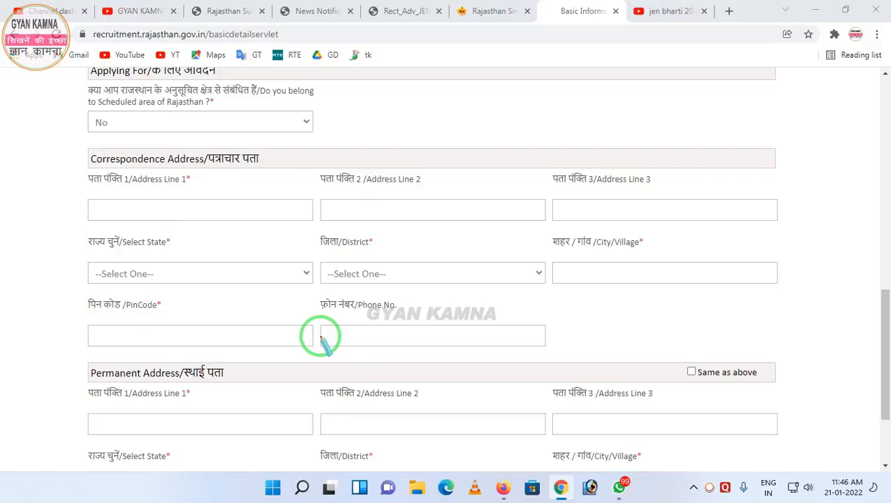
{"action": "key", "text": "Escape"}
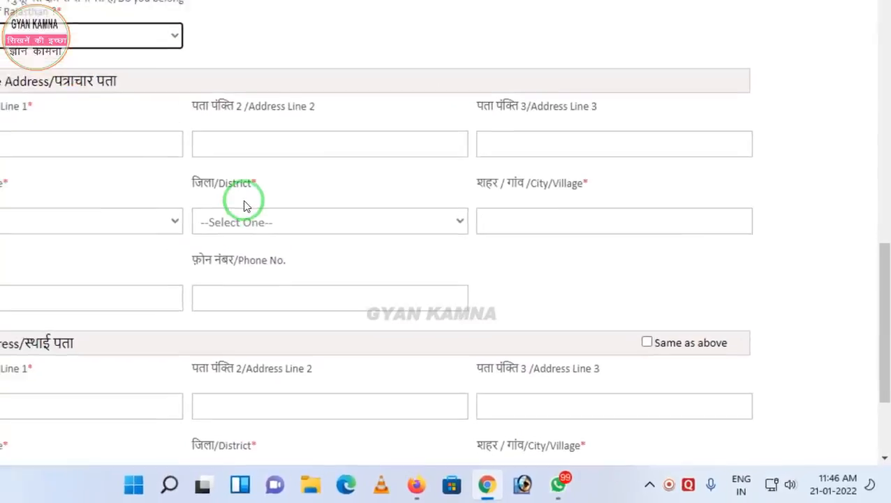
{"action": "scroll", "coordinate": [248, 218], "scroll_direction": "down", "scroll_amount": 2}
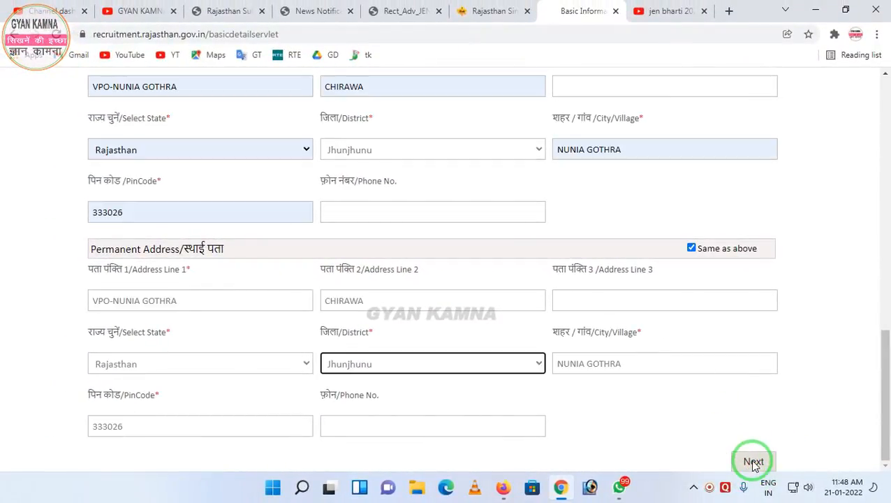
Submit the Basic Details and confirm that the given mobile number and email are correct
{"action": "left_click", "coordinate": [753, 463]}
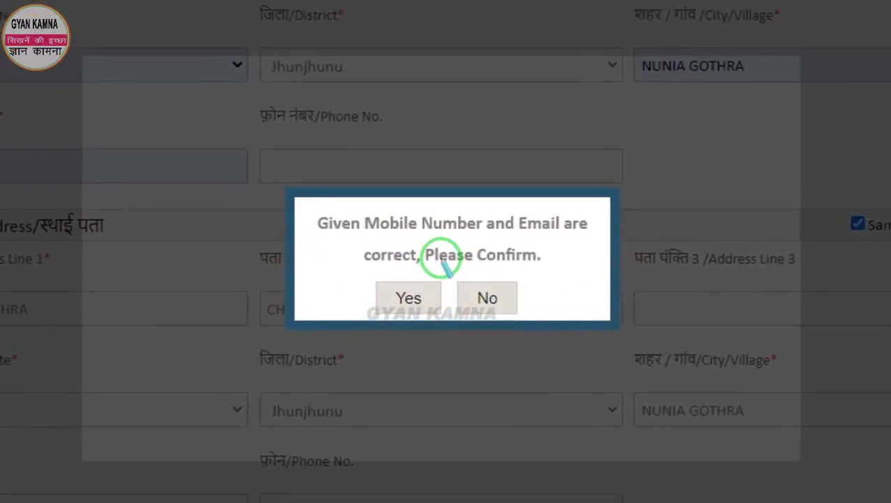
{"action": "right_click", "coordinate": [444, 256]}
{"action": "left_click", "coordinate": [488, 270]}
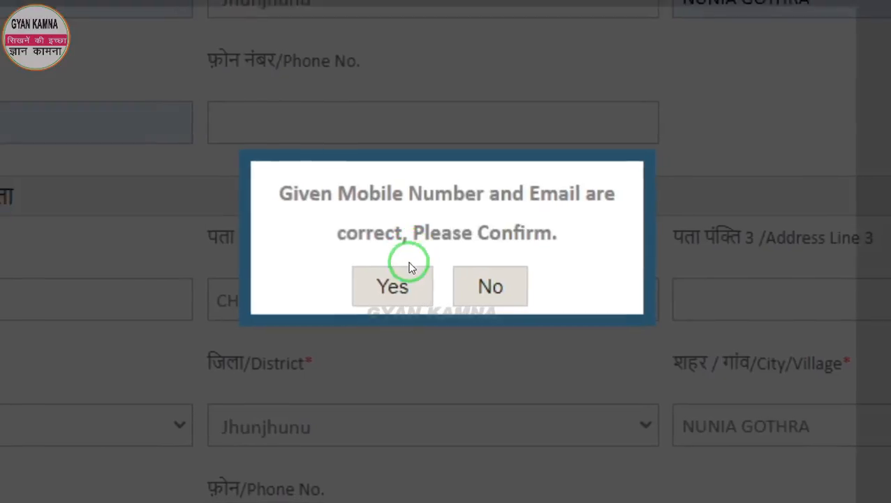
{"action": "left_click", "coordinate": [418, 293]}
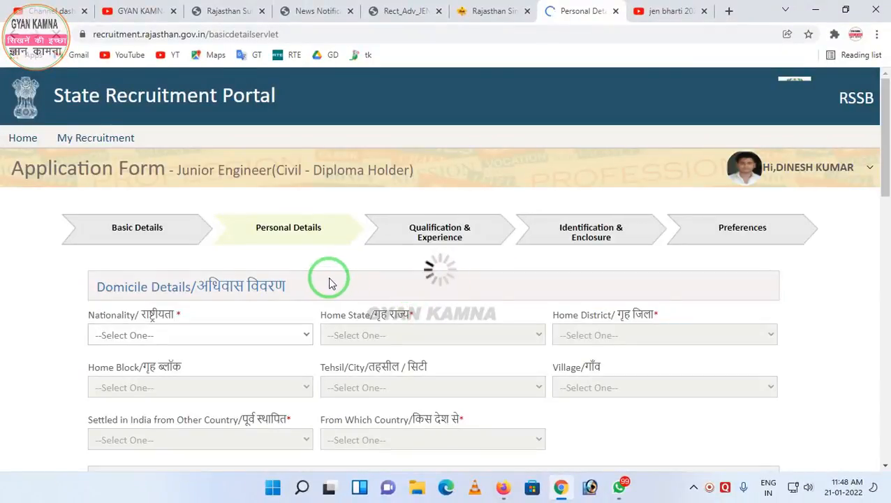
In the Domicile Details of the Personal Details stage, set Nationality to Indian and Home State to Rajasthan
{"action": "left_click_drag", "start_coordinate": [218, 204], "coordinate": [332, 273]}
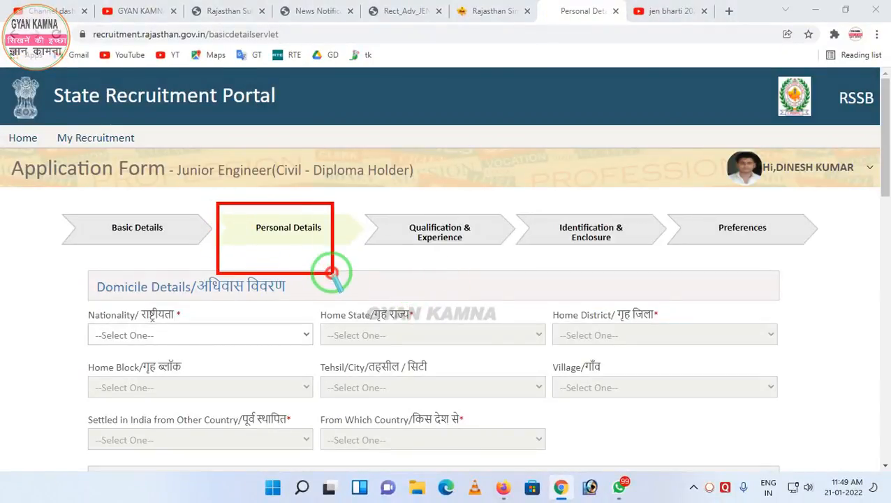
{"action": "scroll", "coordinate": [398, 196], "scroll_direction": "down", "scroll_amount": 2}
{"action": "left_click", "coordinate": [197, 206]}
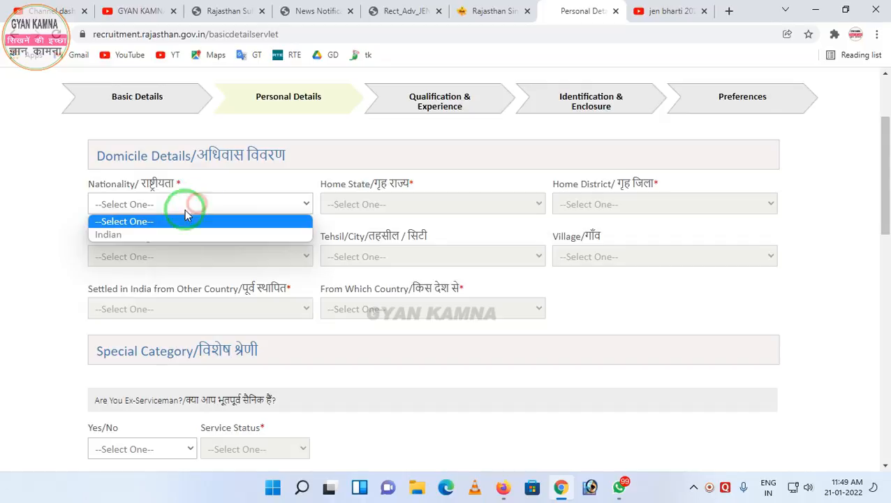
{"action": "left_click", "coordinate": [150, 234]}
{"action": "left_click", "coordinate": [370, 204]}
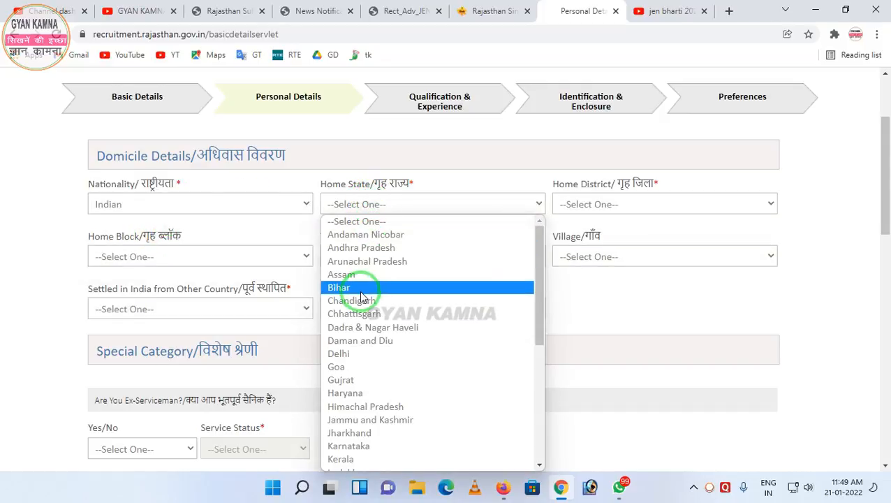
{"action": "scroll", "coordinate": [366, 290], "scroll_direction": "down", "scroll_amount": 5}
{"action": "left_click", "coordinate": [358, 372]}
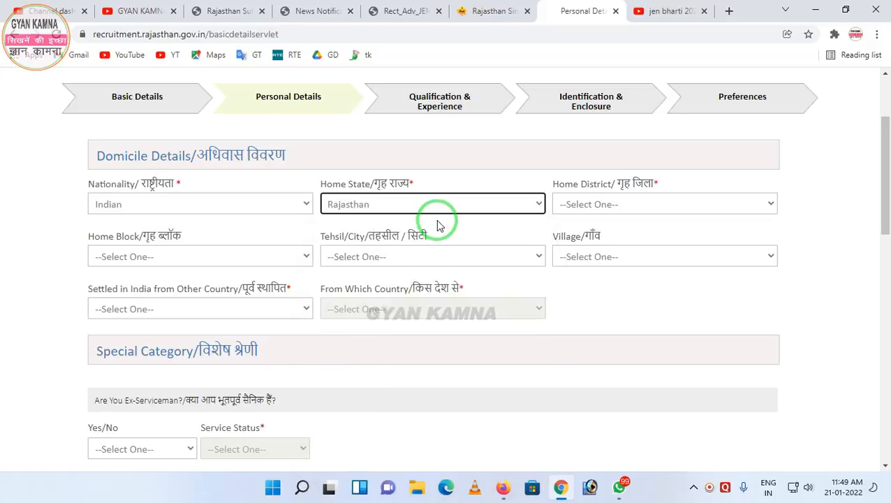
Set the Home District to Jhunjhunu and the Home Block to Chirawa
{"action": "left_click", "coordinate": [606, 212]}
{"action": "scroll", "coordinate": [590, 418], "scroll_direction": "down", "scroll_amount": 2}
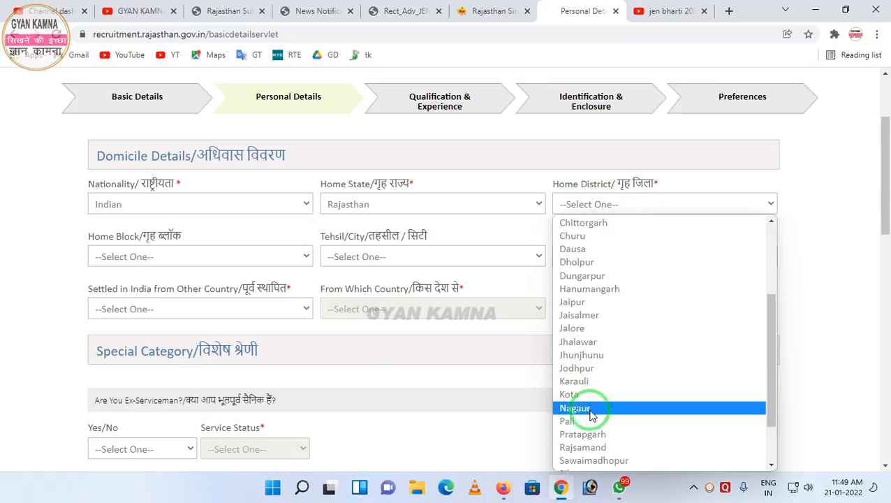
{"action": "left_click", "coordinate": [590, 355]}
{"action": "left_click", "coordinate": [147, 255]}
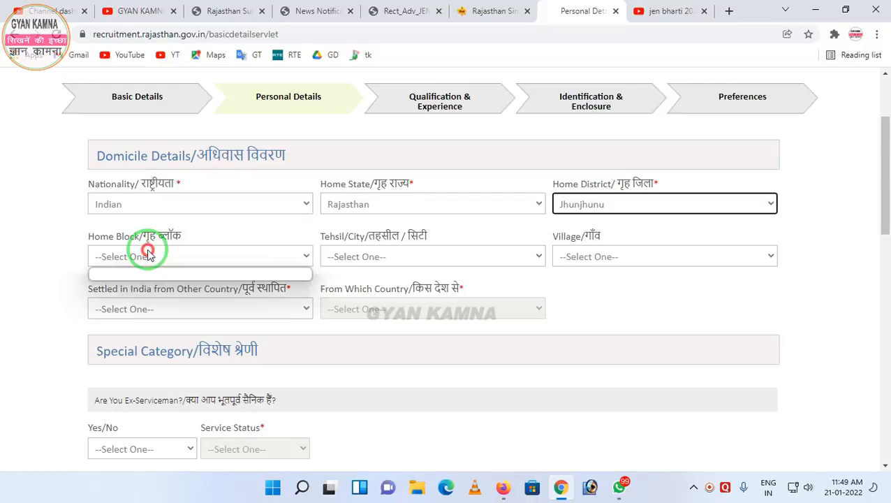
{"action": "left_click", "coordinate": [167, 262]}
{"action": "left_click", "coordinate": [157, 270]}
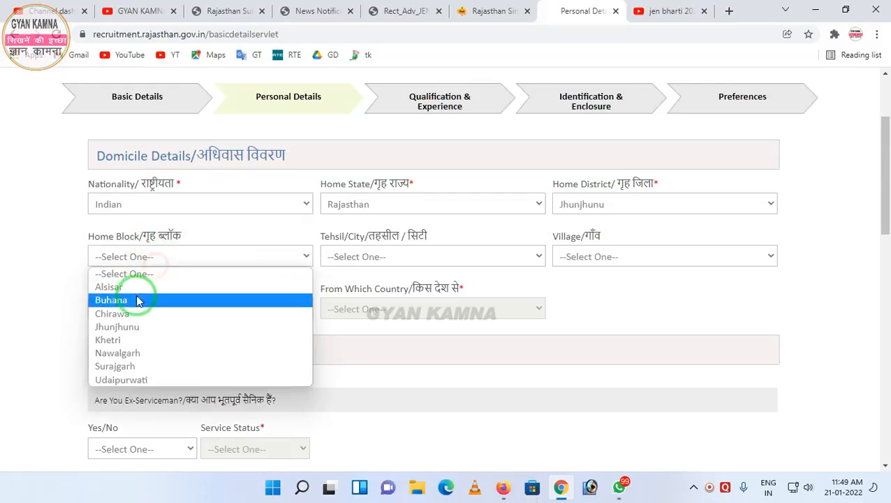
{"action": "left_click", "coordinate": [125, 312]}
Set the Tehsil/City to Chirawa and choose the applicant's home village
{"action": "left_click", "coordinate": [399, 258]}
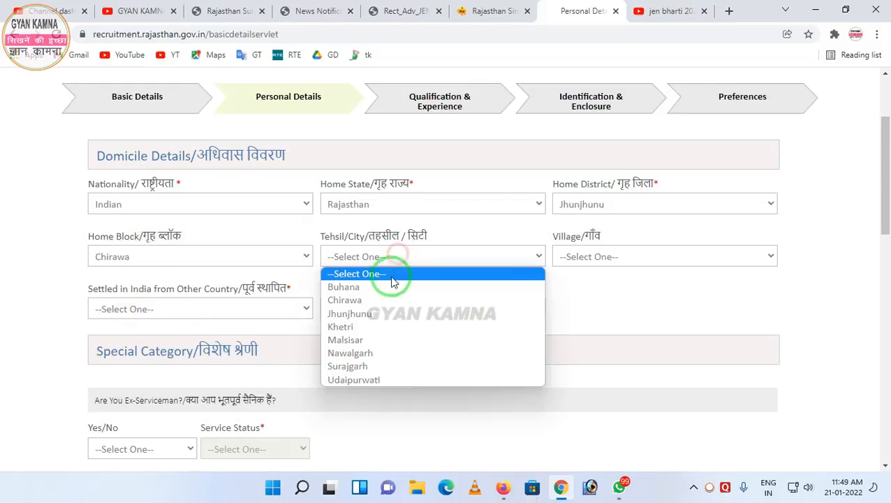
{"action": "left_click", "coordinate": [368, 301]}
{"action": "left_click", "coordinate": [607, 255]}
{"action": "scroll", "coordinate": [618, 168], "scroll_direction": "down", "scroll_amount": 5}
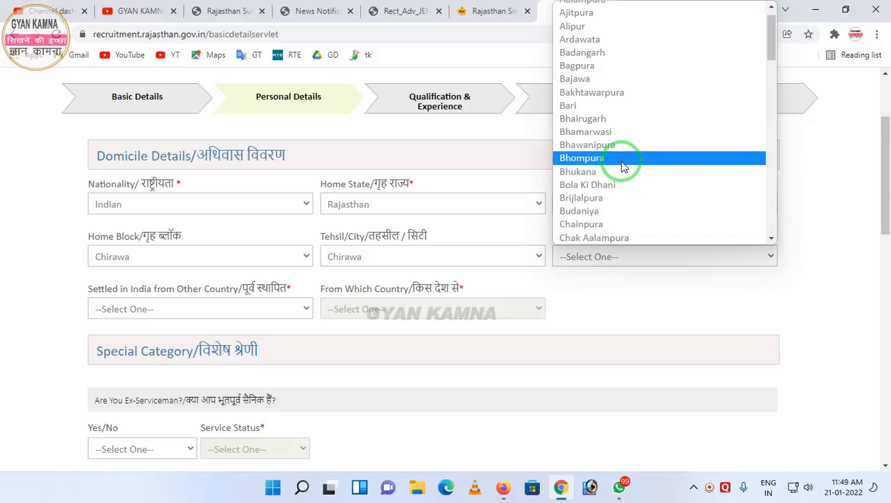
{"action": "left_click", "coordinate": [607, 147]}
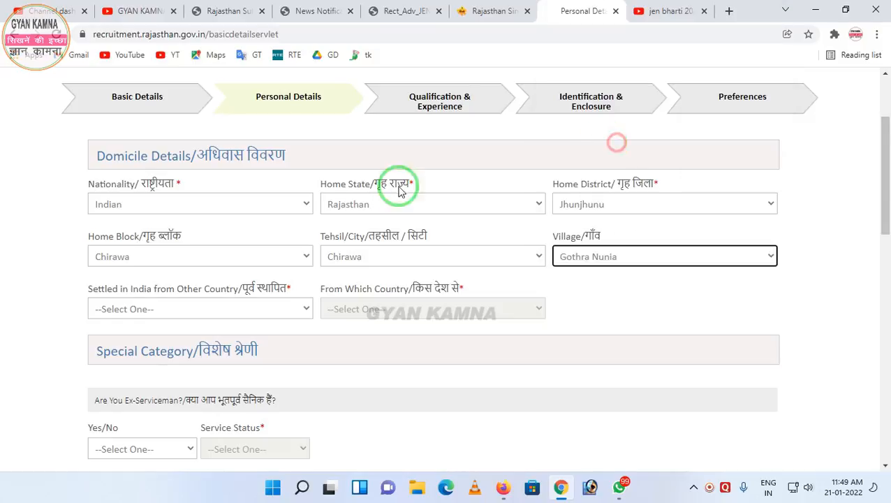
Answer No to having settled in India from another country
{"action": "scroll", "coordinate": [254, 249], "scroll_direction": "down", "scroll_amount": 1}
{"action": "left_click", "coordinate": [183, 245]}
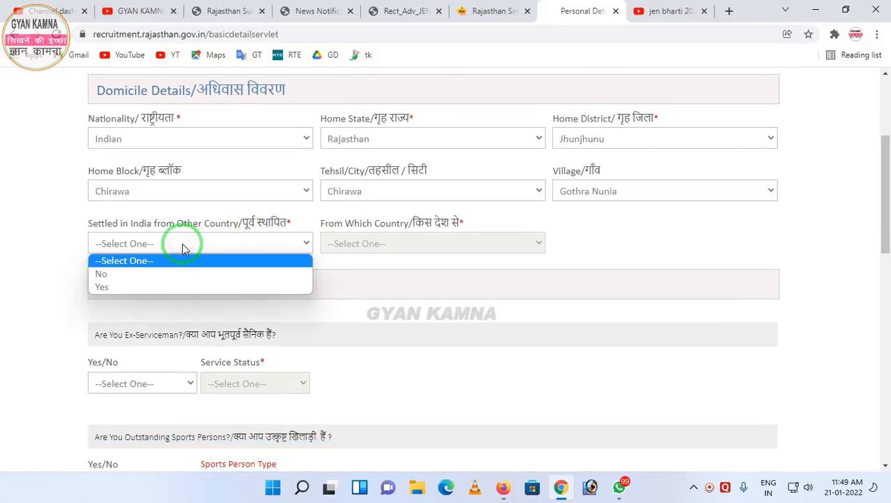
{"action": "left_click", "coordinate": [121, 277]}
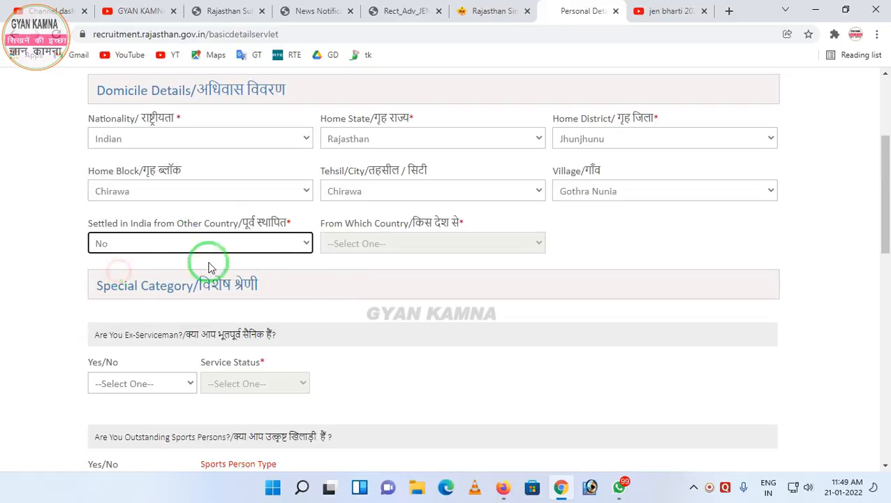
Answer Yes to being an ex-serviceman and try the service statuses In service and NOC Taken and Retired
{"action": "scroll", "coordinate": [312, 263], "scroll_direction": "down", "scroll_amount": 2}
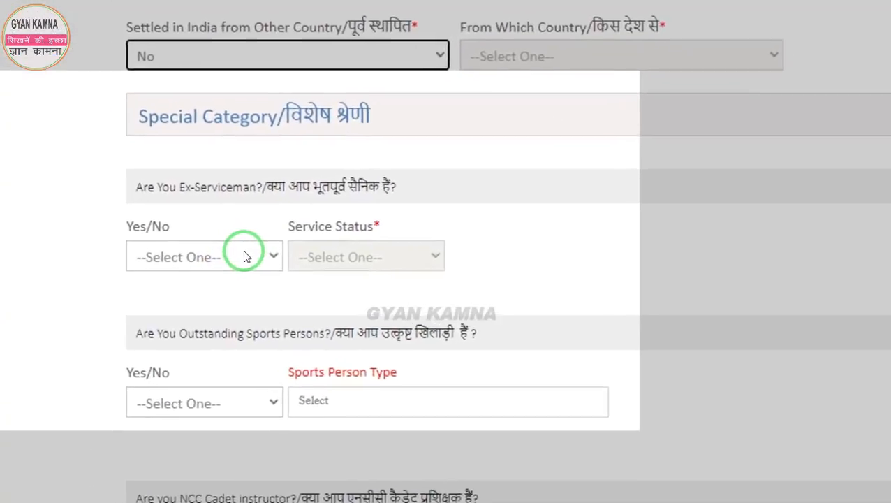
{"action": "left_click", "coordinate": [162, 250]}
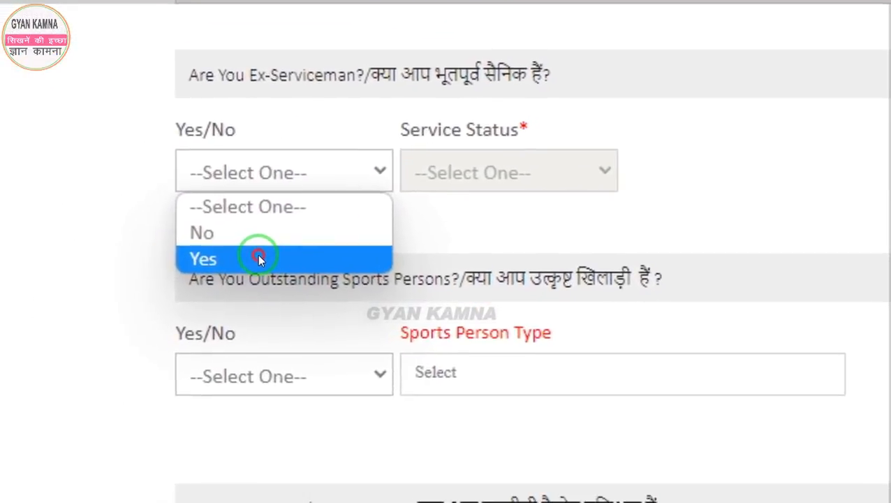
{"action": "left_click", "coordinate": [258, 258]}
{"action": "left_click", "coordinate": [508, 171]}
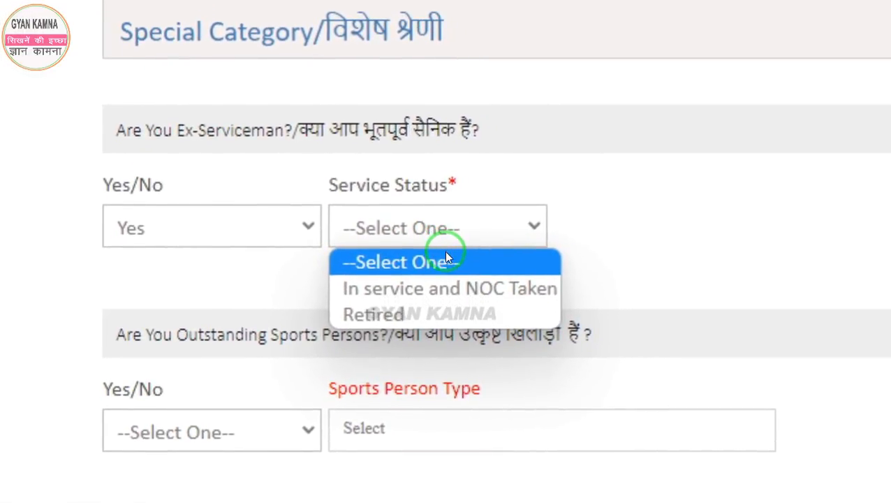
{"action": "left_click", "coordinate": [452, 287]}
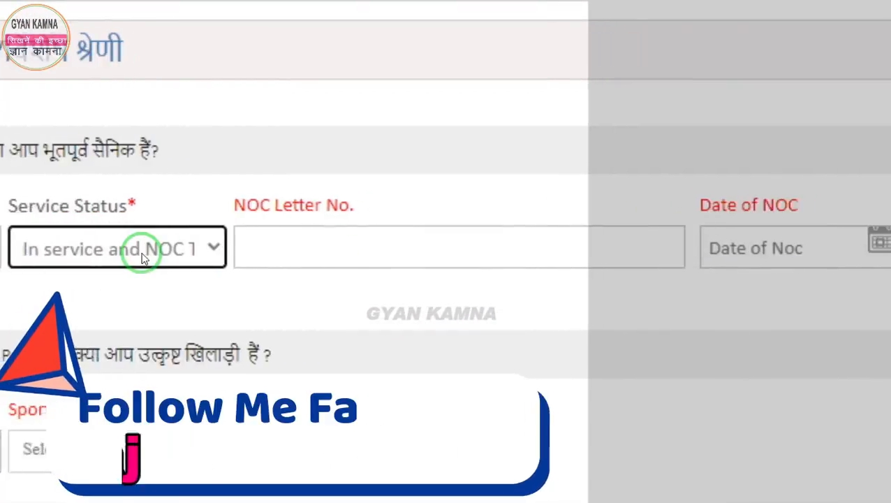
{"action": "left_click", "coordinate": [141, 258]}
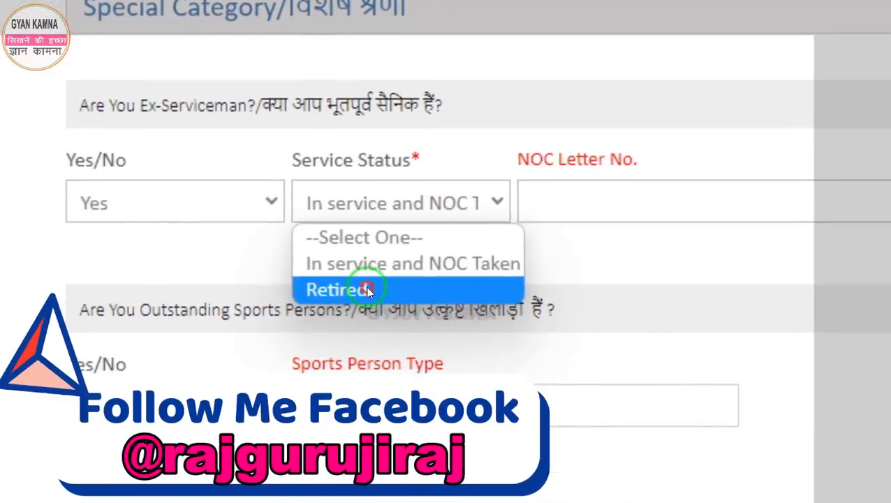
{"action": "left_click", "coordinate": [41, 339]}
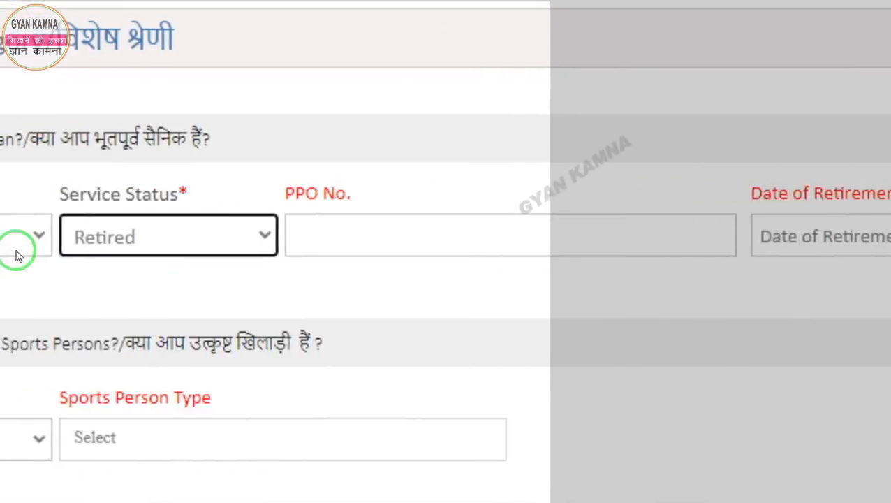
Answer No to being an ex-serviceman
{"action": "left_click", "coordinate": [161, 243]}
{"action": "left_click", "coordinate": [50, 300]}
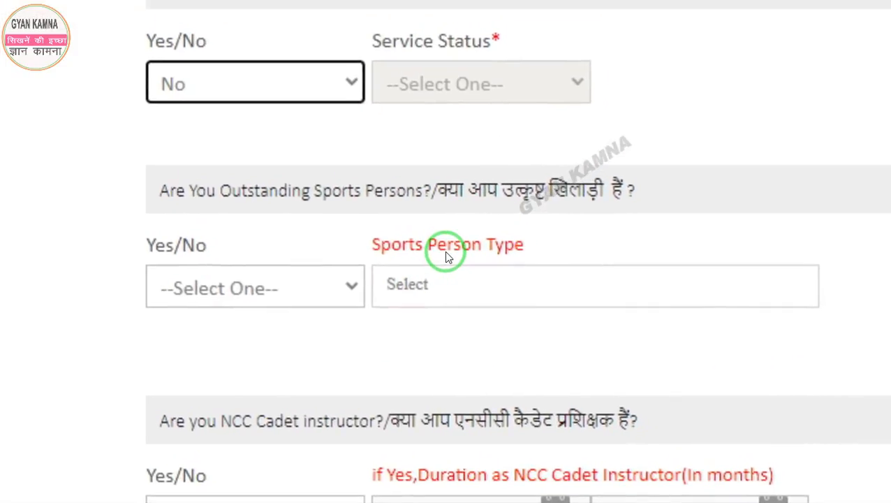
Answer Yes to being an outstanding sports person and choose National as the Sports Person Type
{"action": "left_click", "coordinate": [264, 280]}
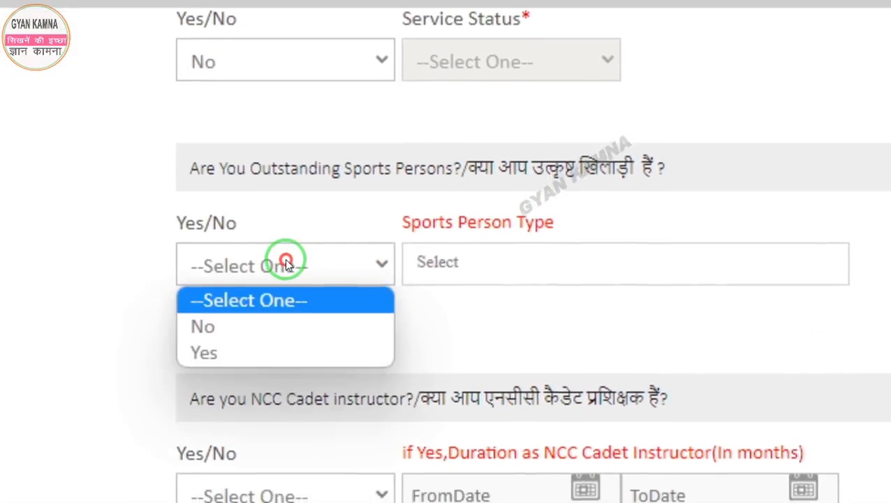
{"action": "left_click", "coordinate": [249, 331]}
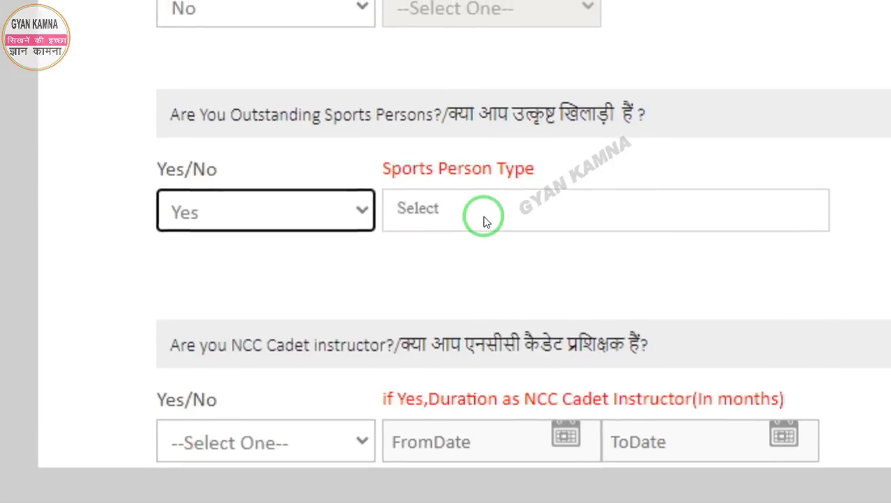
{"action": "left_click", "coordinate": [504, 253]}
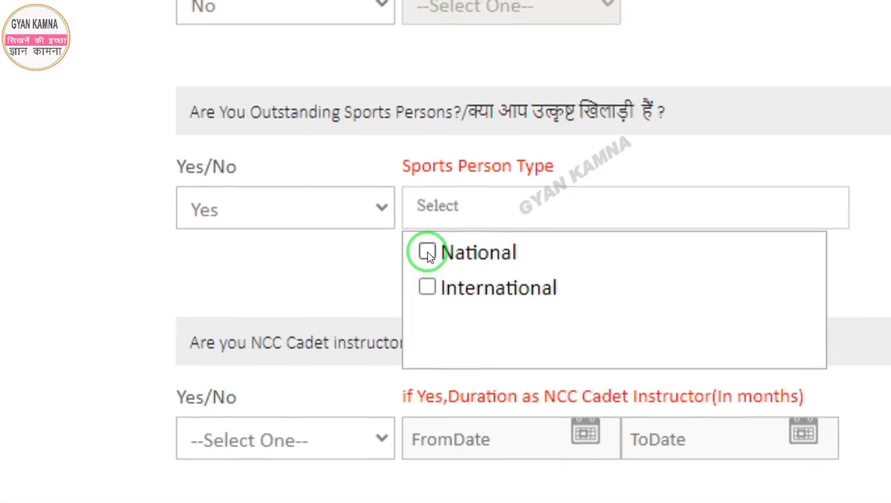
{"action": "left_click", "coordinate": [426, 251]}
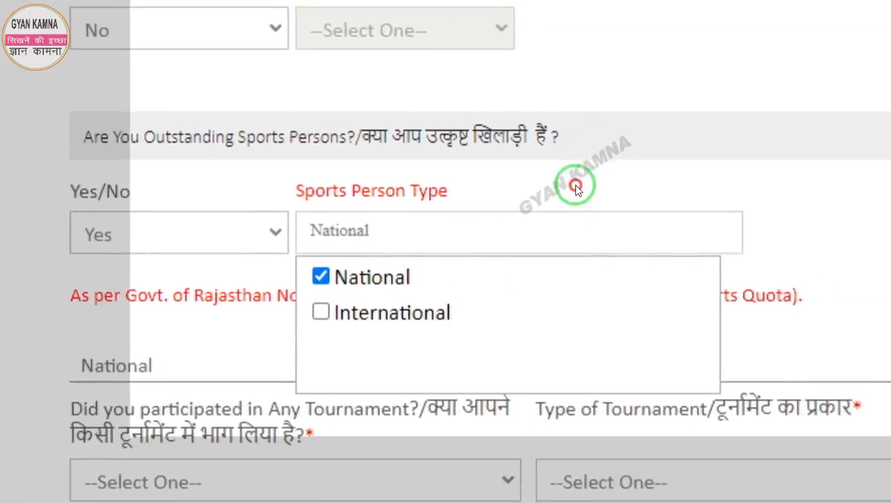
{"action": "left_click", "coordinate": [659, 160]}
Answer Yes to having participated in a tournament and check the Type of Tournament and Type of medal options
{"action": "scroll", "coordinate": [630, 205], "scroll_direction": "down", "scroll_amount": 1}
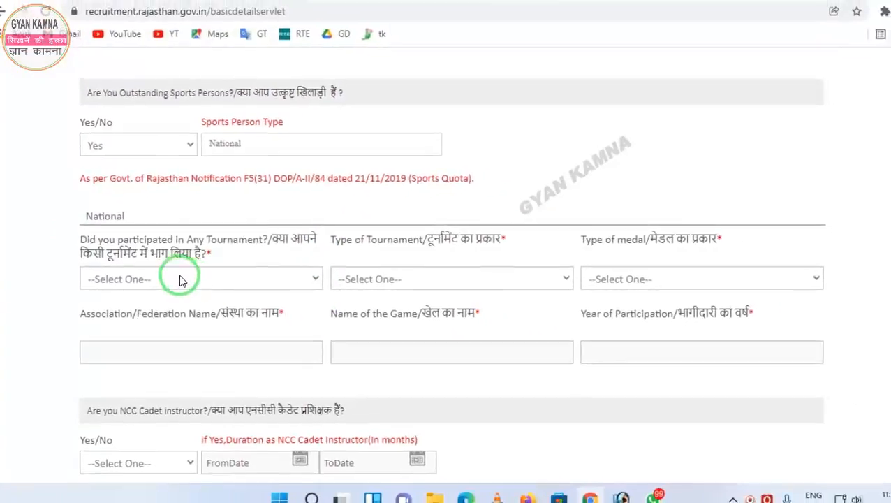
{"action": "left_click", "coordinate": [202, 278]}
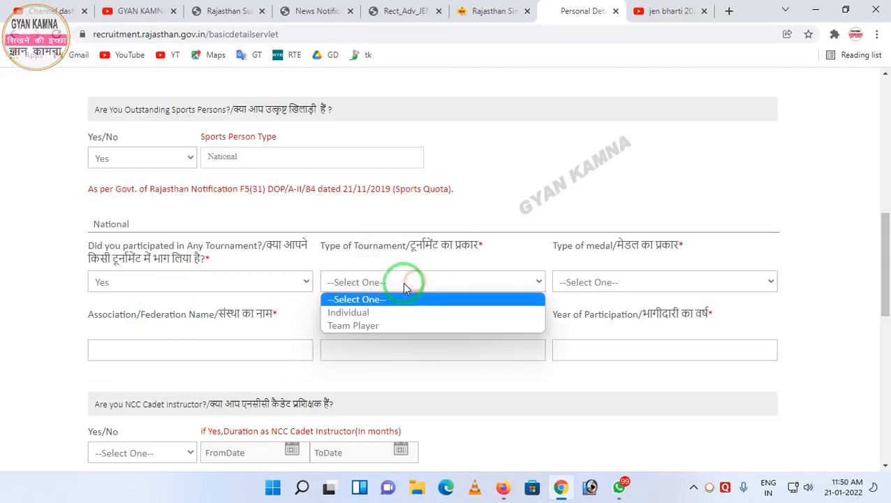
{"action": "left_click", "coordinate": [609, 286]}
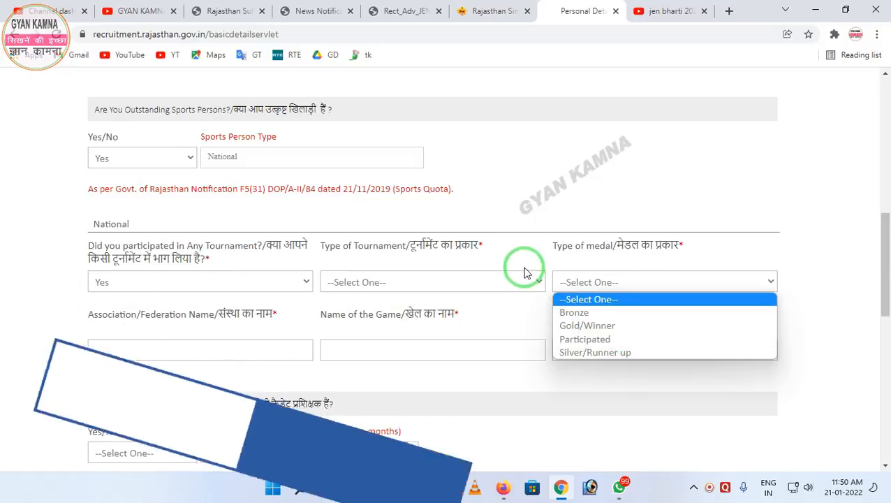
{"action": "left_click", "coordinate": [485, 255]}
{"action": "scroll", "coordinate": [241, 243], "scroll_direction": "up", "scroll_amount": 1}
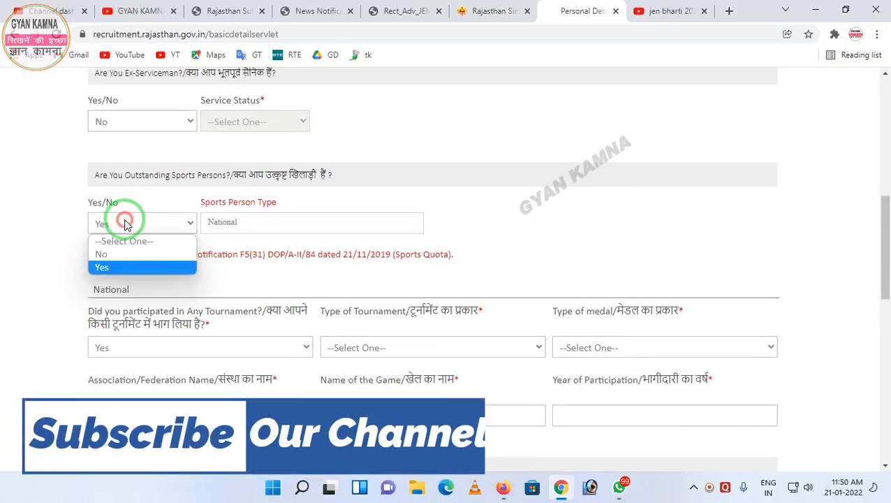
Answer No to being an outstanding sports person and No to being an NCC Cadet instructor
{"action": "left_click", "coordinate": [126, 254]}
{"action": "scroll", "coordinate": [193, 262], "scroll_direction": "down", "scroll_amount": 1}
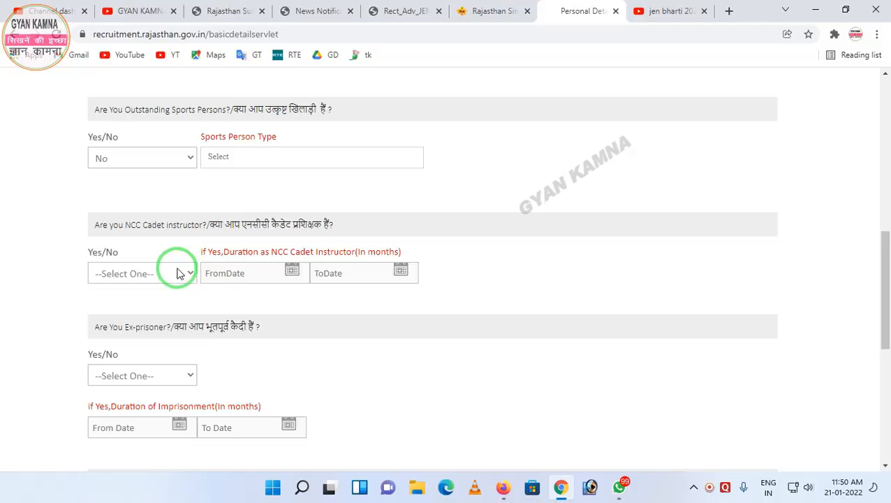
{"action": "scroll", "coordinate": [167, 300], "scroll_direction": "down", "scroll_amount": 2}
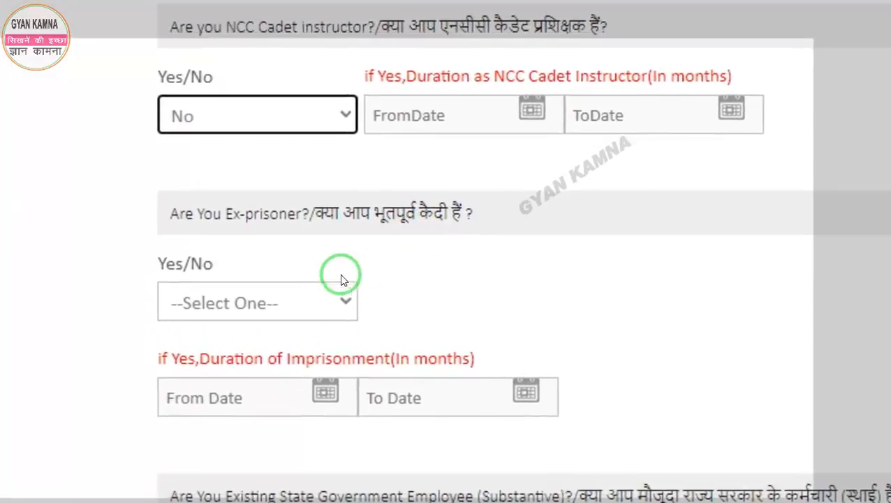
Answer No to being an ex-prisoner and No to being an existing State Government employee (Substantive)
{"action": "left_click", "coordinate": [281, 302]}
{"action": "left_click", "coordinate": [227, 341]}
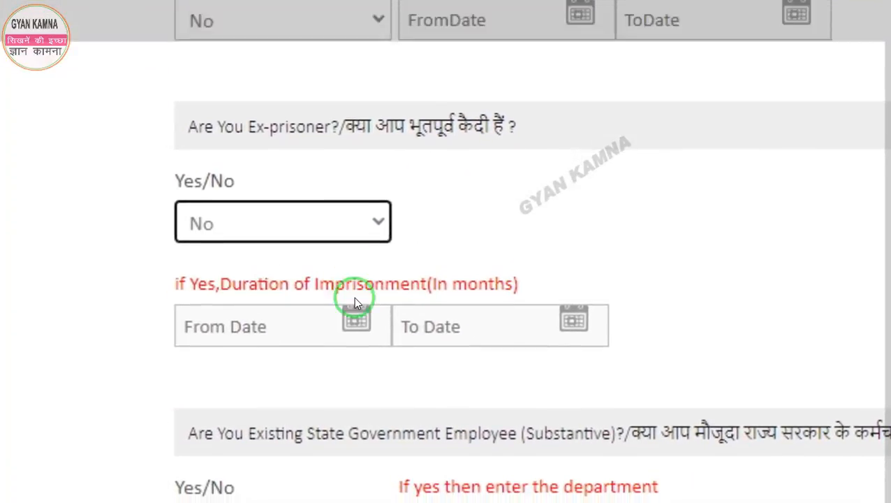
{"action": "scroll", "coordinate": [353, 297], "scroll_direction": "down", "scroll_amount": 2}
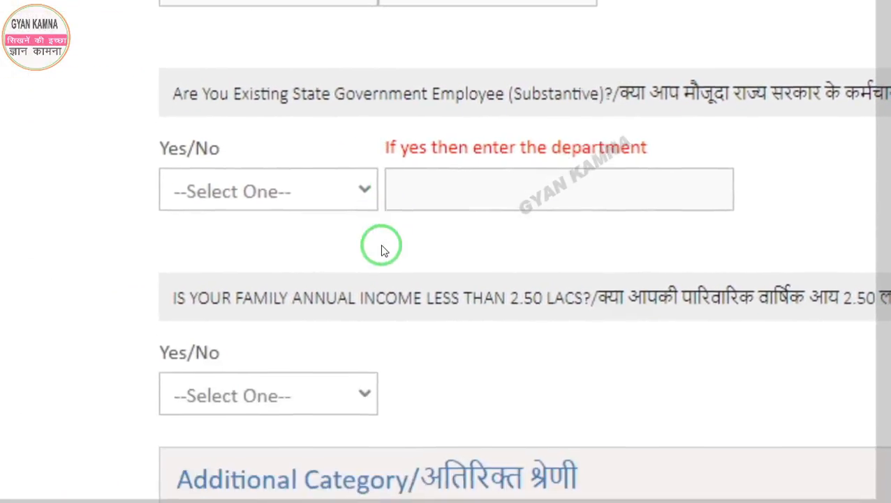
{"action": "left_click", "coordinate": [307, 323]}
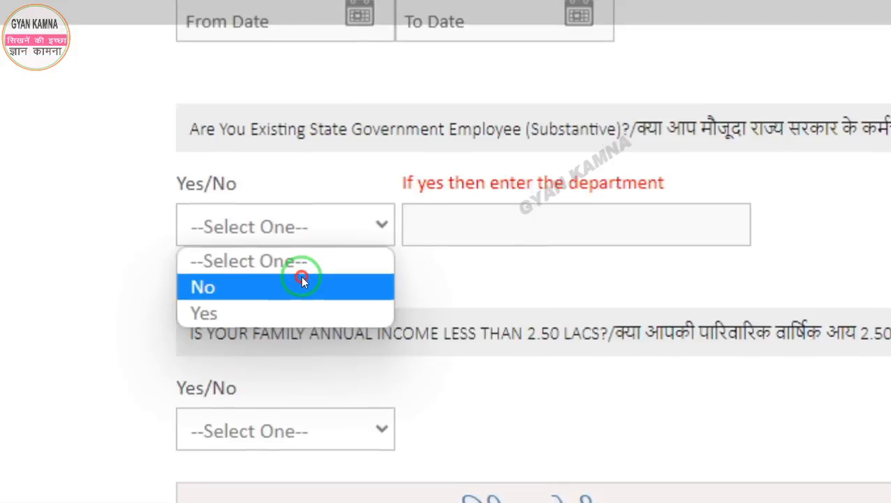
{"action": "left_click", "coordinate": [303, 304]}
Try Yes for the existing State Government employee question and set the answer back to No
{"action": "scroll", "coordinate": [350, 252], "scroll_direction": "down", "scroll_amount": 3}
{"action": "left_click", "coordinate": [360, 112]}
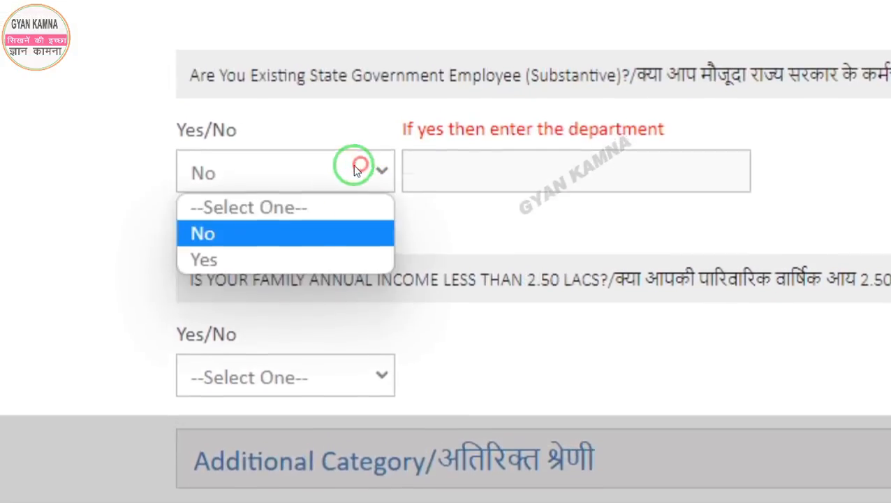
{"action": "left_click", "coordinate": [300, 194]}
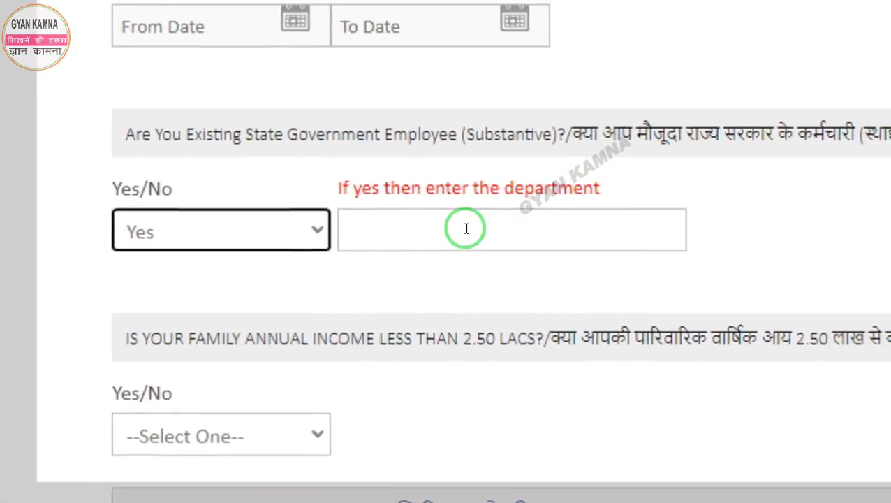
{"action": "left_click", "coordinate": [308, 224]}
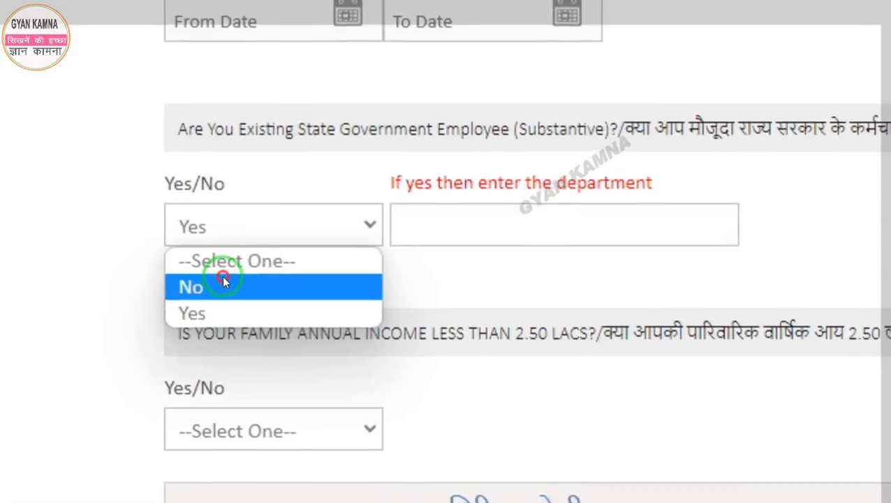
{"action": "left_click", "coordinate": [222, 280]}
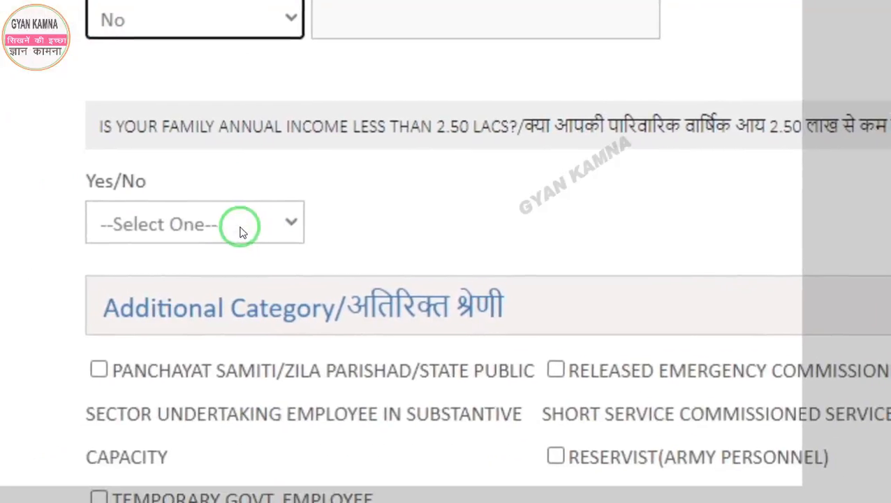
Answer Yes to the family annual income being less than 2.50 lacs and confirm the choice
{"action": "left_click", "coordinate": [33, 337]}
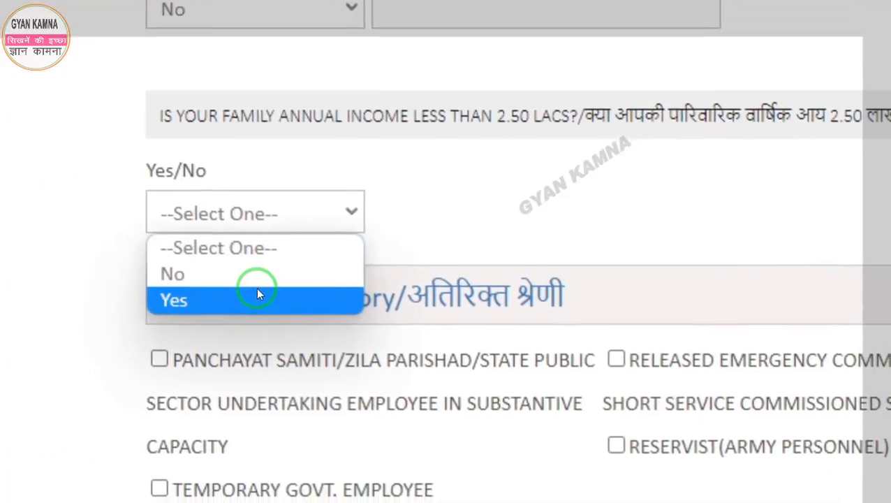
{"action": "left_click", "coordinate": [237, 321]}
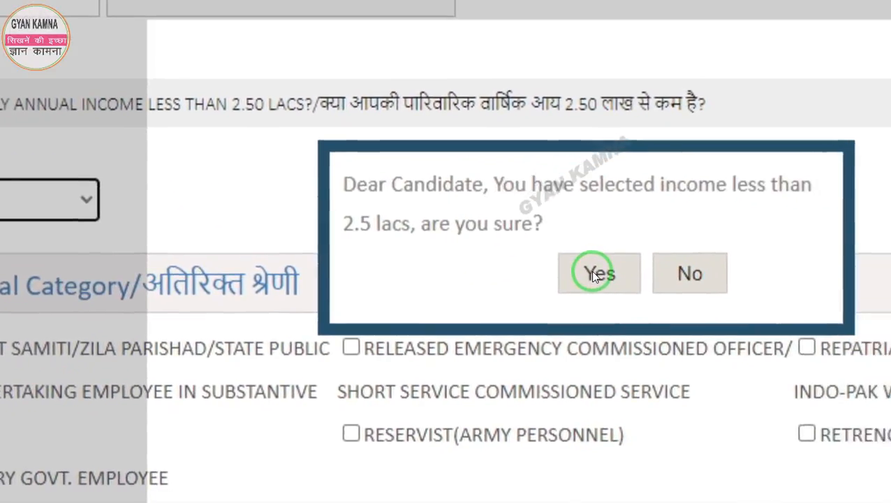
{"action": "left_click", "coordinate": [862, 303]}
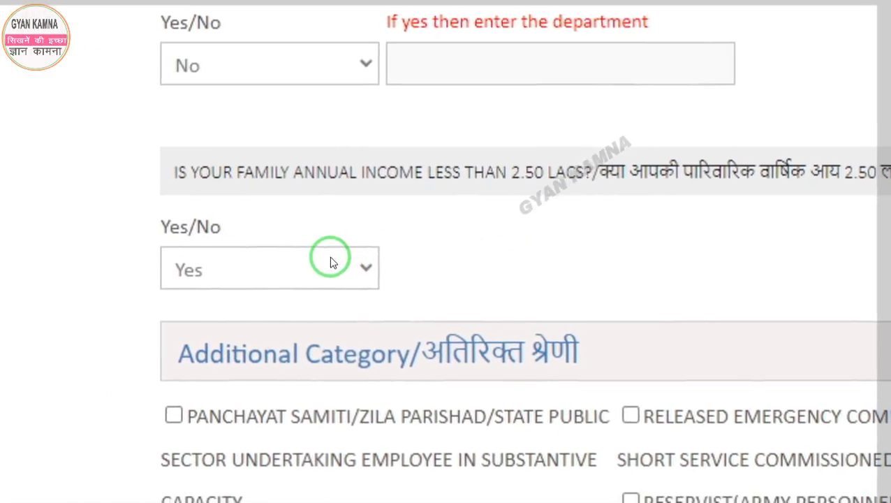
Answer No to the family annual income being less than 2.50 lacs and proceed to Qualification & Experience
{"action": "left_click", "coordinate": [334, 266]}
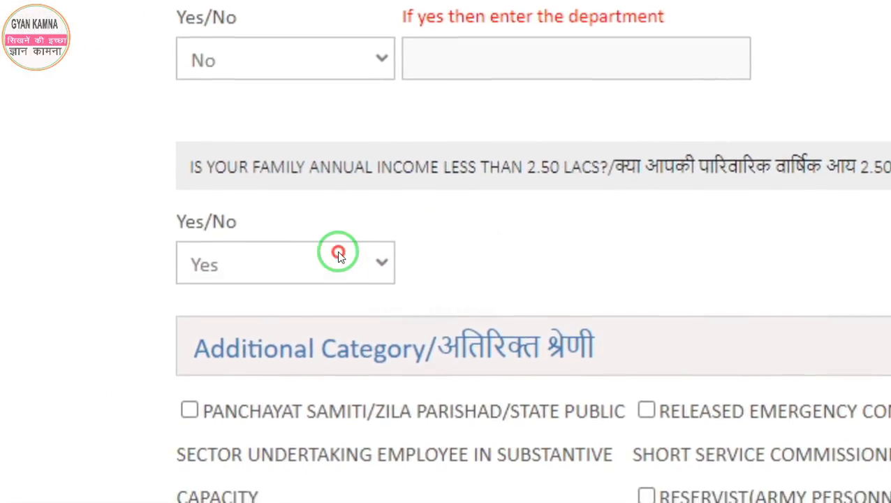
{"action": "left_click", "coordinate": [253, 308]}
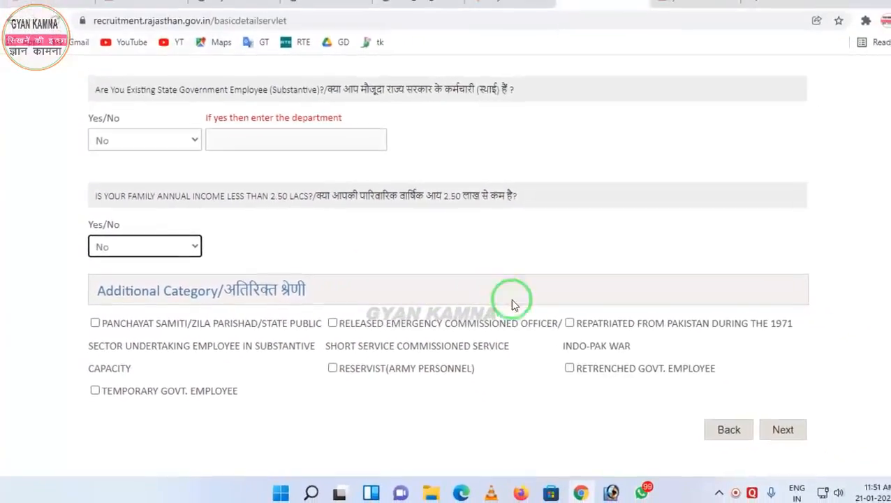
{"action": "left_click", "coordinate": [778, 433]}
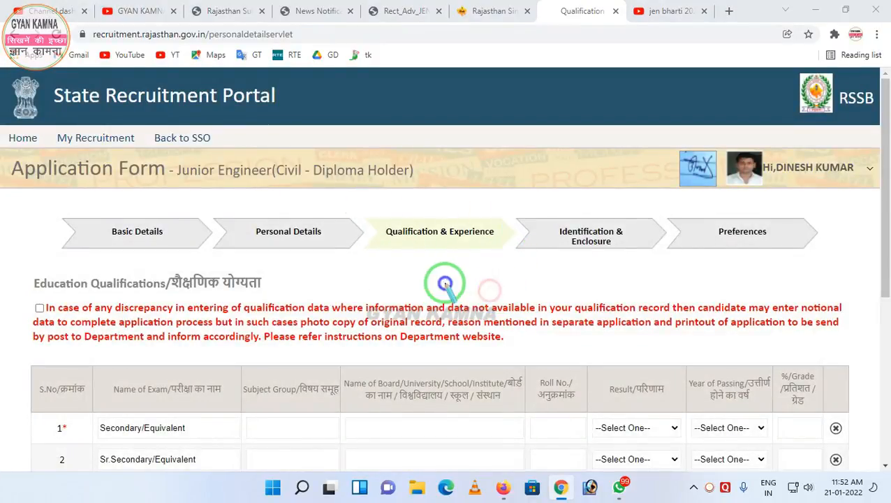
Enter AS OFFER as the subject group and BSER as the board name for the Secondary/Equivalent exam
{"action": "scroll", "coordinate": [233, 278], "scroll_direction": "down", "scroll_amount": 3}
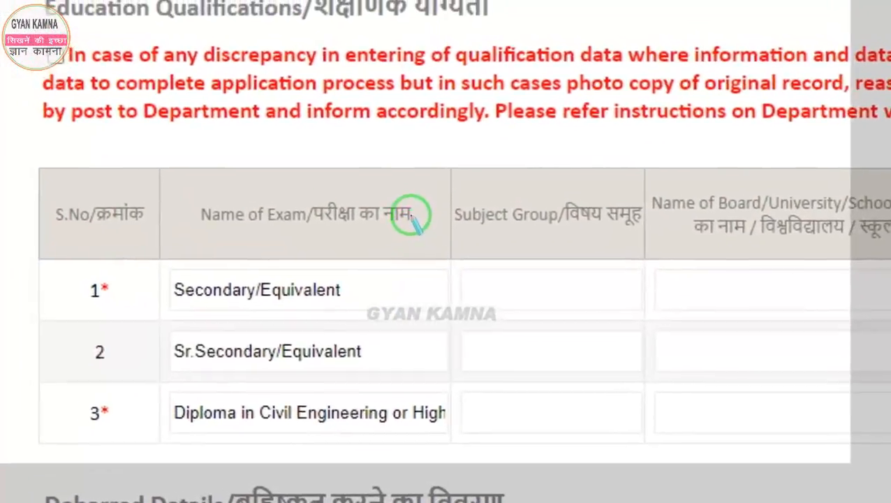
{"action": "left_click_drag", "start_coordinate": [358, 186], "coordinate": [491, 277]}
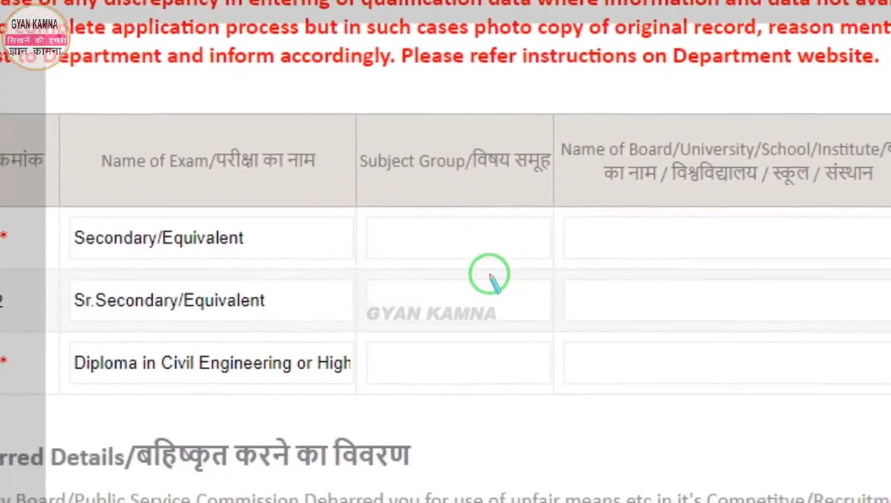
{"action": "left_click", "coordinate": [504, 282]}
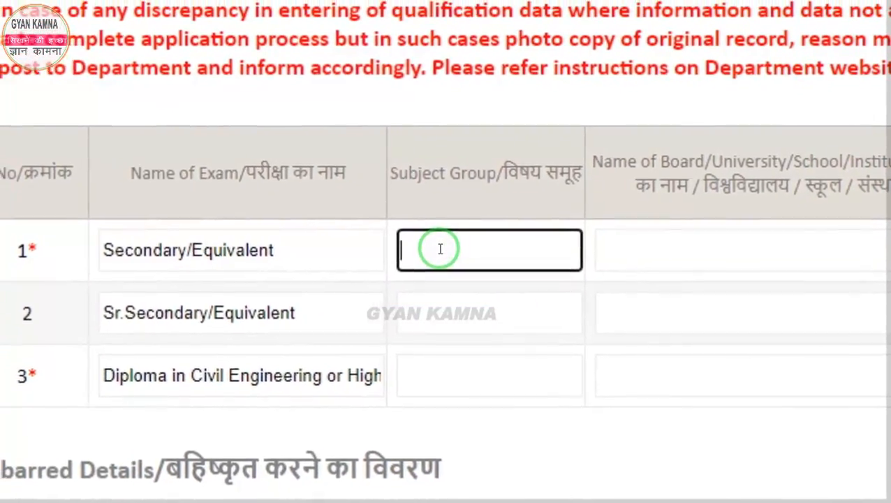
{"action": "type", "text": "as"}
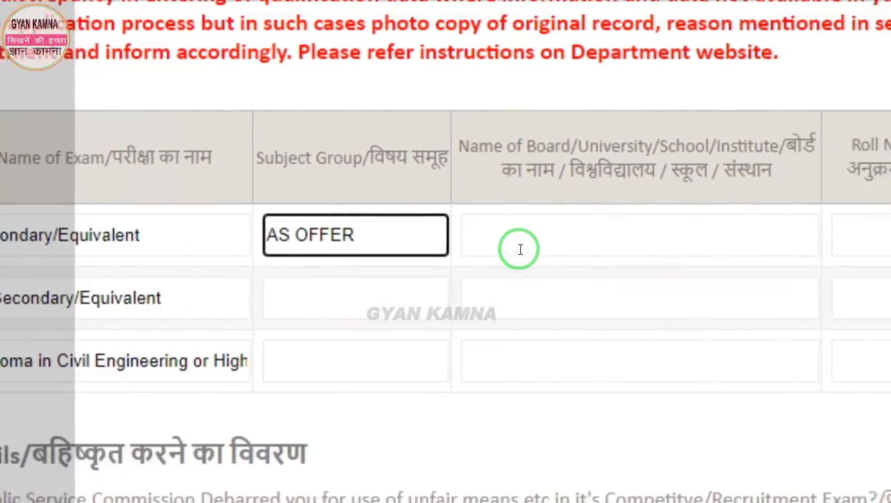
{"action": "left_click", "coordinate": [658, 252]}
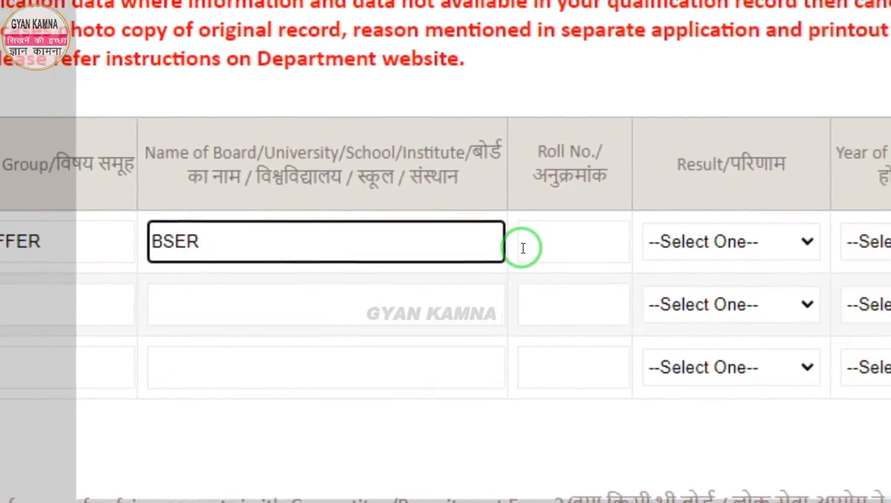
{"action": "left_click", "coordinate": [747, 200]}
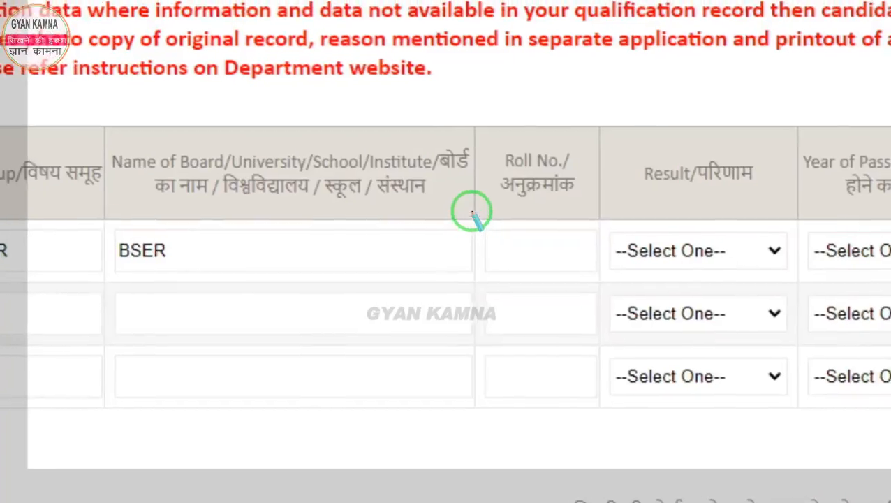
{"action": "left_click_drag", "start_coordinate": [472, 211], "coordinate": [611, 313]}
{"action": "key", "text": "Escape"}
{"action": "key", "text": "Escape"}
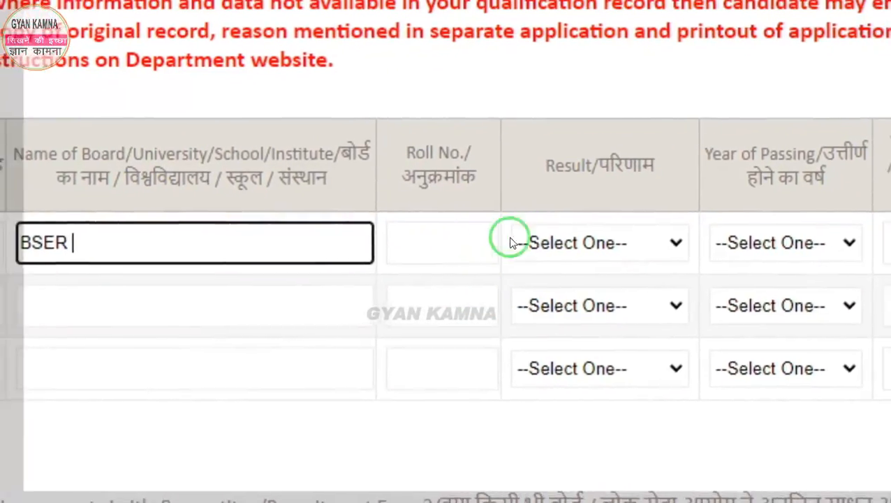
Set the Secondary/Equivalent result to Percentage, with 2004 as the year of passing and 60.88 as the percentage
{"action": "left_click", "coordinate": [594, 243]}
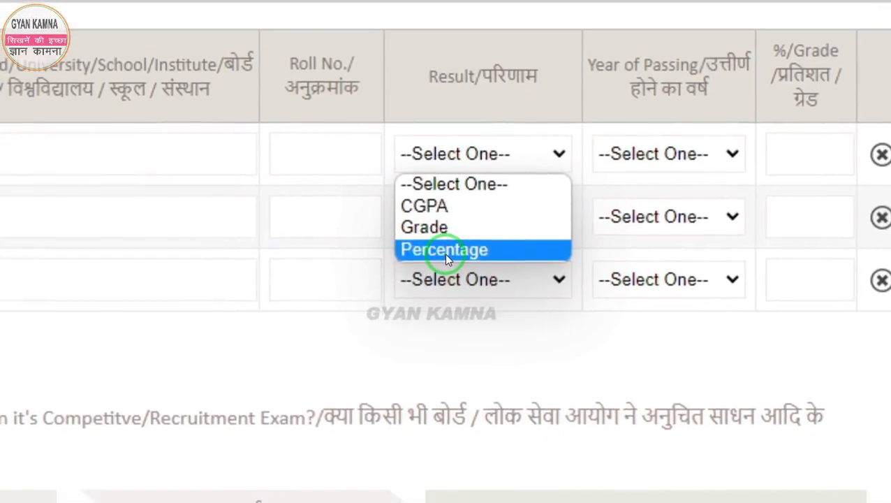
{"action": "left_click", "coordinate": [444, 250]}
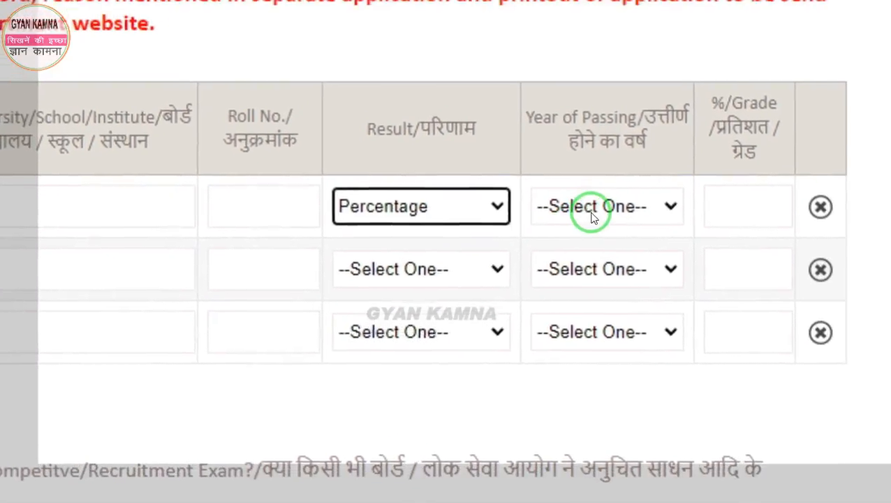
{"action": "left_click", "coordinate": [591, 217]}
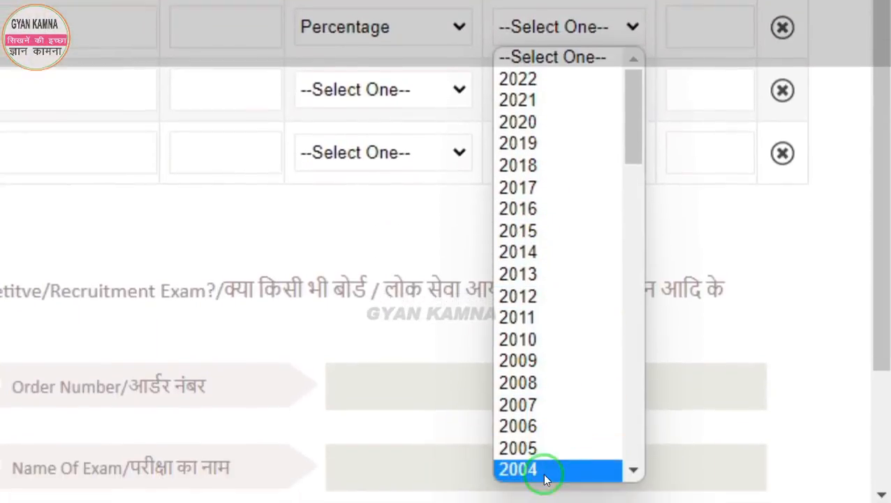
{"action": "left_click", "coordinate": [545, 470]}
{"action": "left_click", "coordinate": [709, 32]}
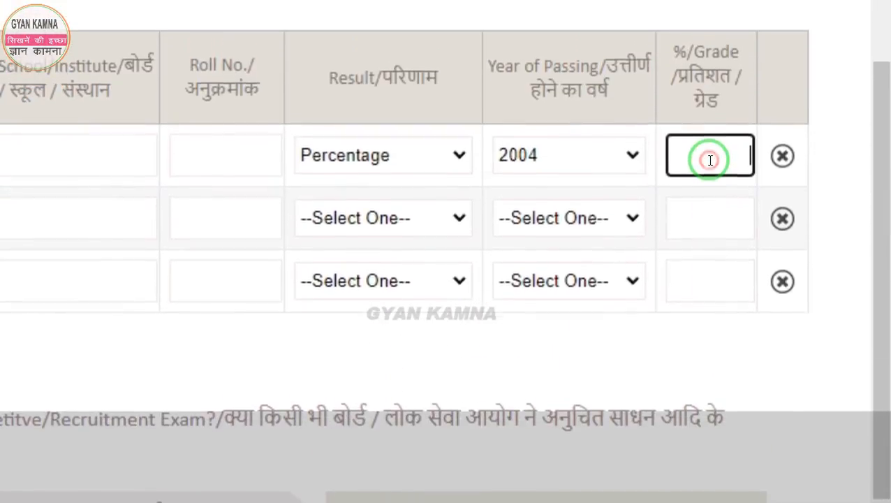
{"action": "type", "text": "60.88"}
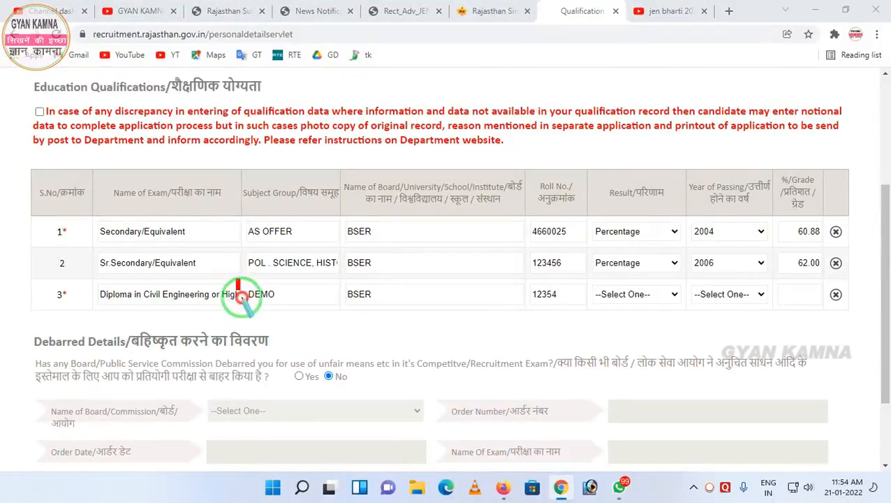
Set the result of the Diploma in Civil Engineering row to Result Awaited/Appearing
{"action": "left_click_drag", "start_coordinate": [238, 282], "coordinate": [303, 312]}
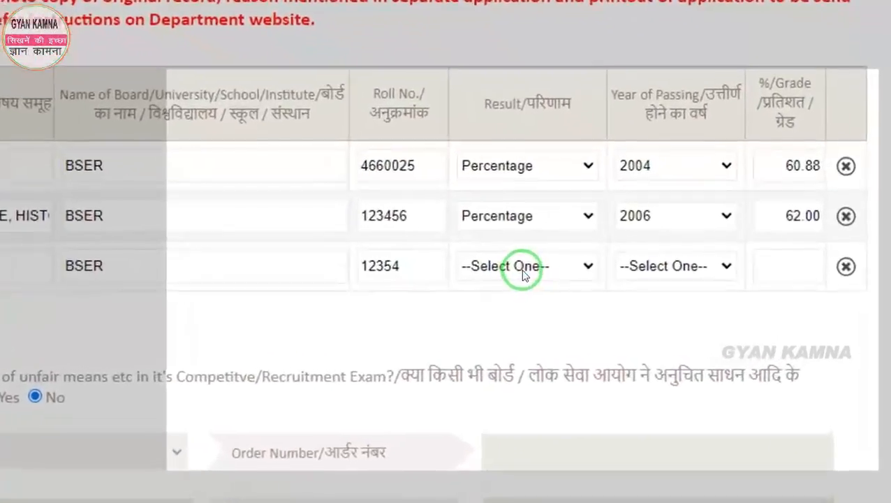
{"action": "left_click", "coordinate": [632, 295]}
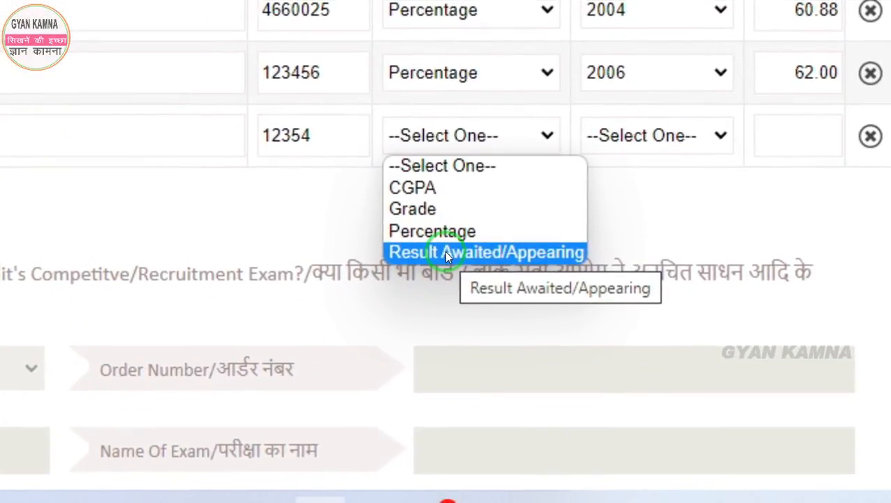
{"action": "left_click", "coordinate": [444, 250]}
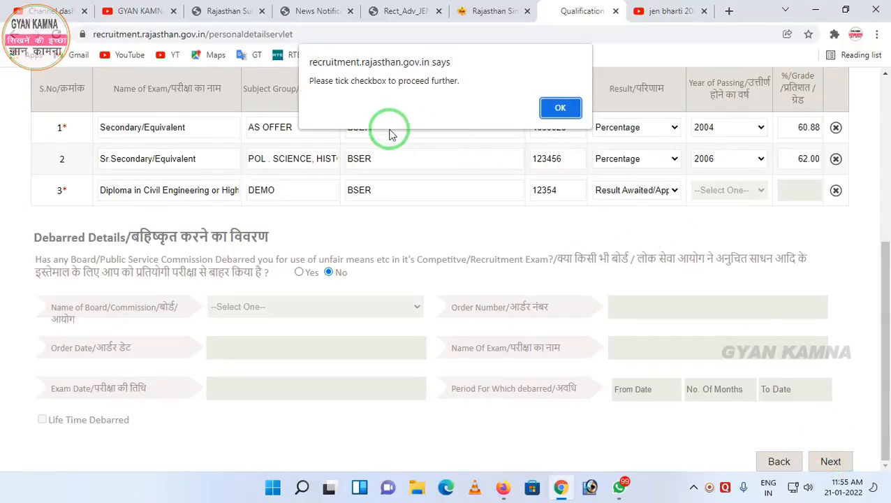
Accept the declaration about discrepancies in qualification data and proceed to the Identification & Enclosure stage
{"action": "left_click", "coordinate": [560, 109]}
{"action": "scroll", "coordinate": [155, 233], "scroll_direction": "up", "scroll_amount": 1}
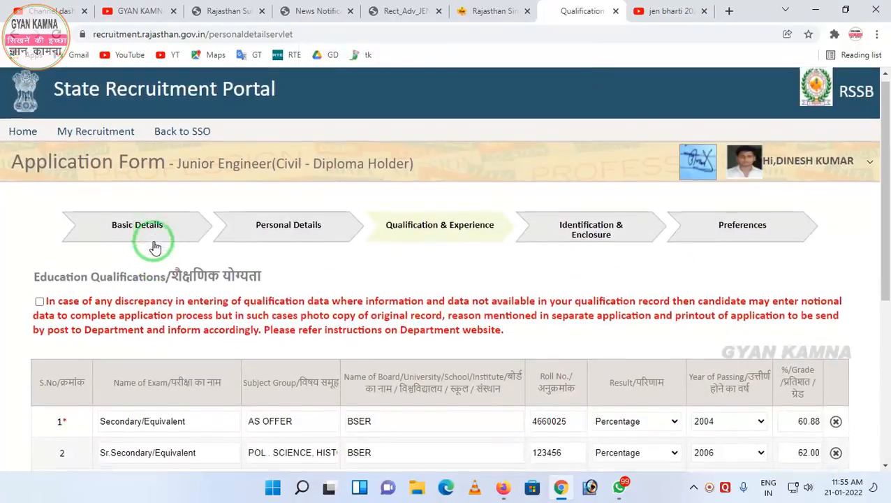
{"action": "scroll", "coordinate": [133, 241], "scroll_direction": "down", "scroll_amount": 2}
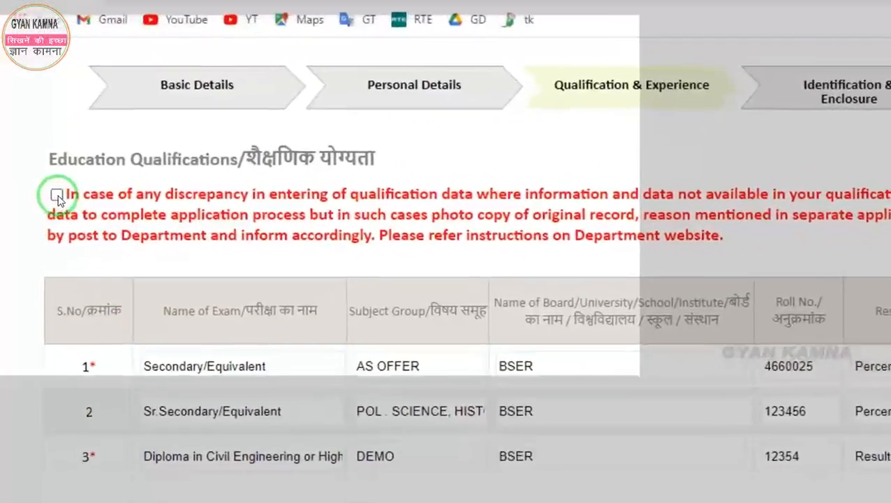
{"action": "left_click", "coordinate": [39, 176]}
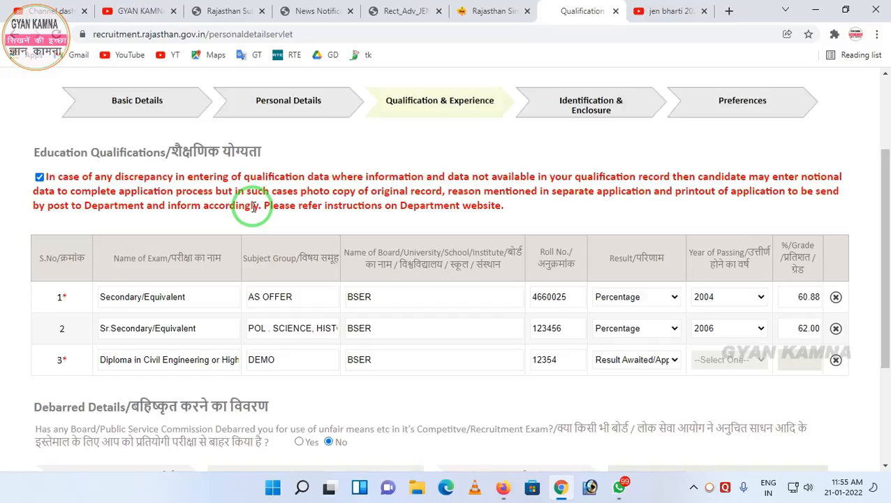
{"action": "scroll", "coordinate": [459, 273], "scroll_direction": "down", "scroll_amount": 3}
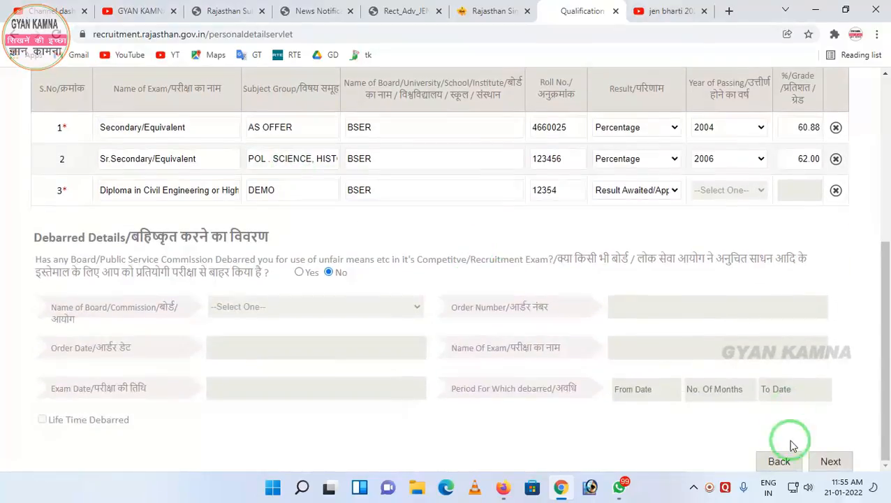
{"action": "left_click", "coordinate": [830, 461]}
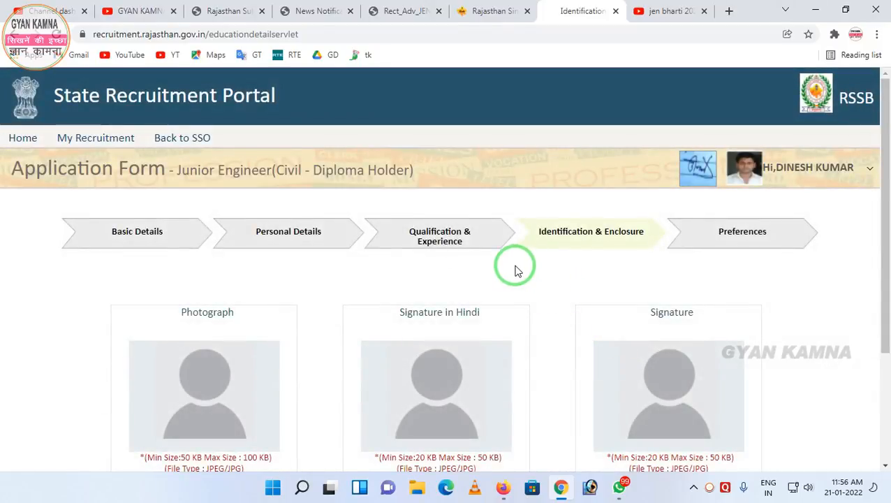
Examine the file size and file type requirements for the photograph, the Hindi signature and the signature uploads
{"action": "scroll", "coordinate": [391, 271], "scroll_direction": "down", "scroll_amount": 1}
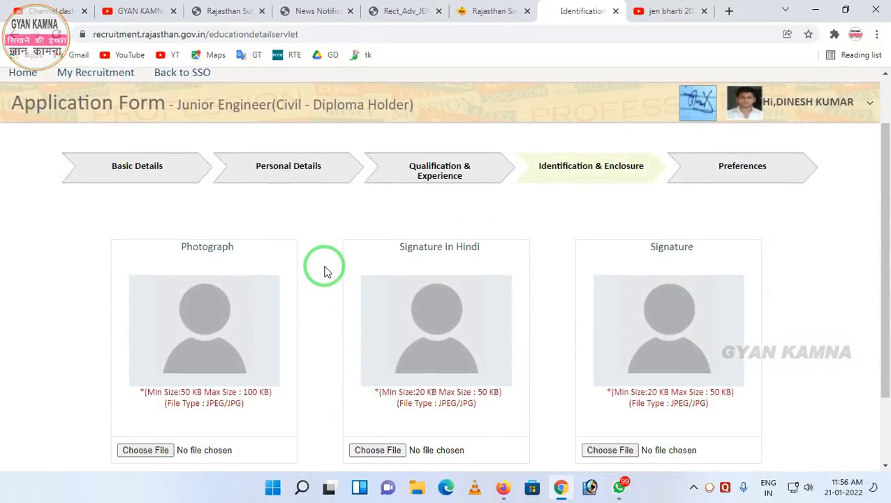
{"action": "mouse_move", "coordinate": [117, 236]}
{"action": "left_mouse_down"}
{"action": "mouse_move", "coordinate": [252, 372]}
{"action": "mouse_move", "coordinate": [298, 383]}
{"action": "left_mouse_up"}
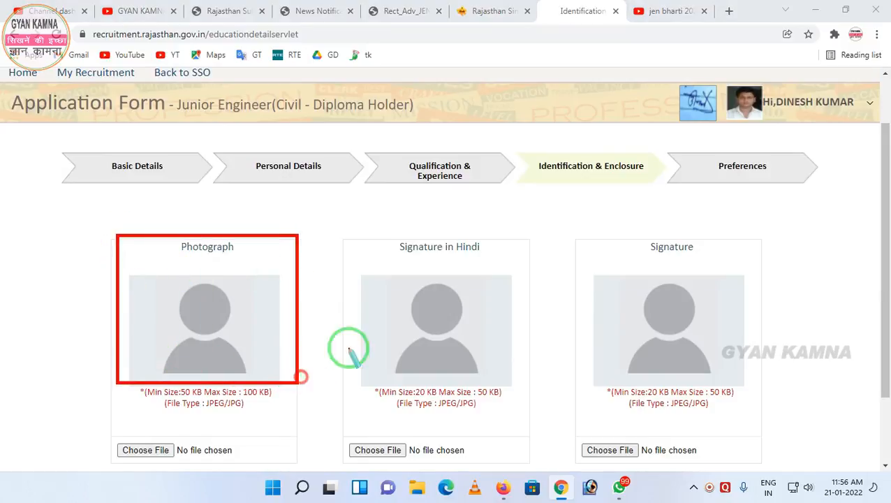
{"action": "mouse_move", "coordinate": [356, 233]}
{"action": "left_mouse_down"}
{"action": "mouse_move", "coordinate": [402, 352]}
{"action": "mouse_move", "coordinate": [588, 378]}
{"action": "mouse_move", "coordinate": [711, 409]}
{"action": "left_mouse_up"}
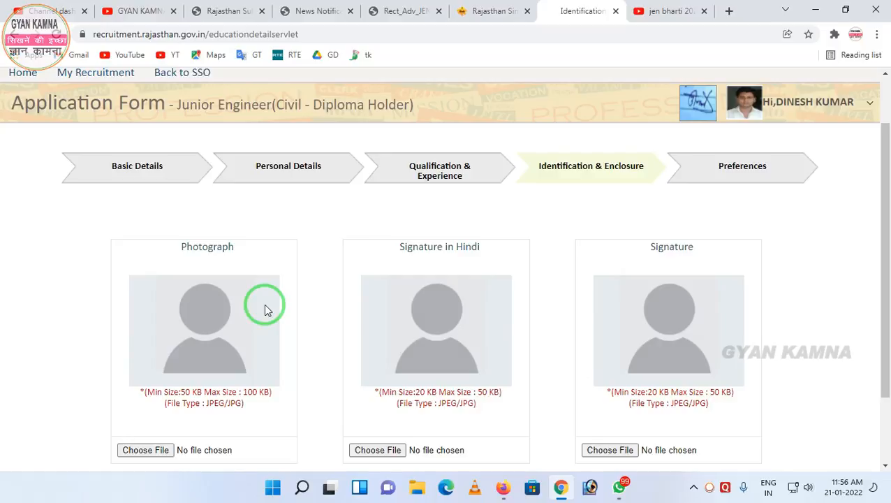
{"action": "scroll", "coordinate": [225, 308], "scroll_direction": "down", "scroll_amount": 1}
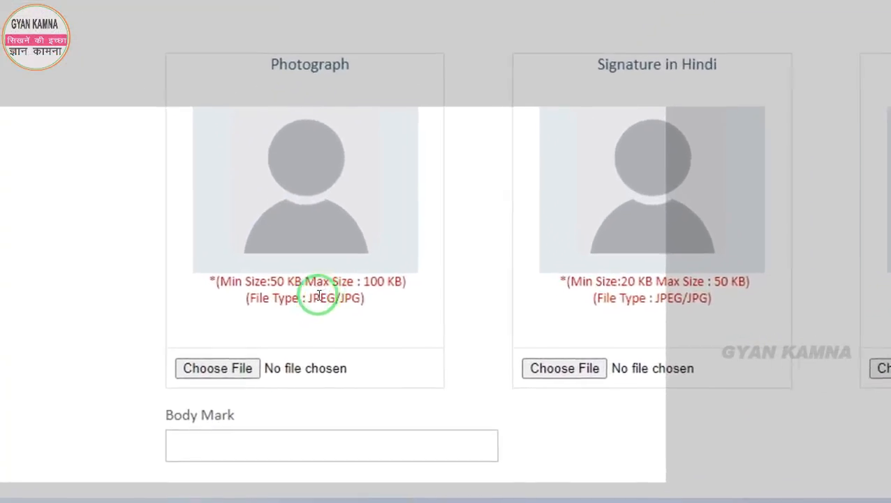
{"action": "left_click_drag", "start_coordinate": [243, 241], "coordinate": [486, 319]}
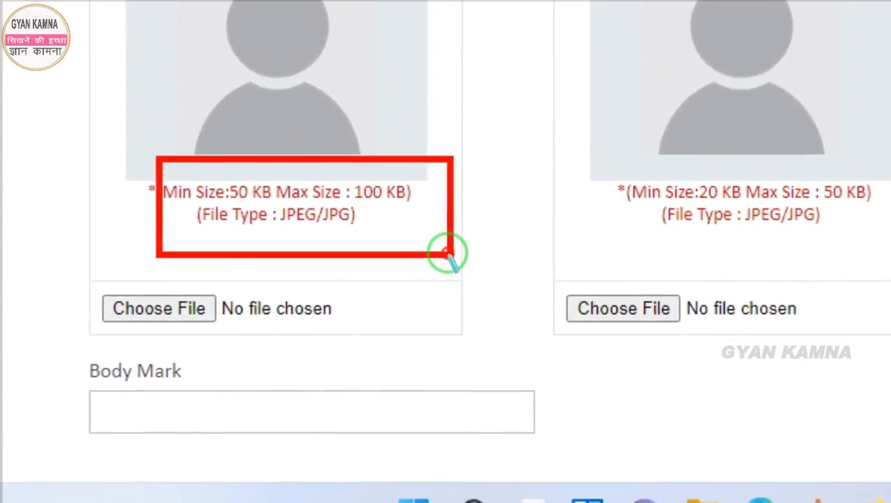
{"action": "mouse_move", "coordinate": [587, 146]}
{"action": "left_mouse_down"}
{"action": "mouse_move", "coordinate": [769, 266]}
{"action": "mouse_move", "coordinate": [890, 270]}
{"action": "left_mouse_up"}
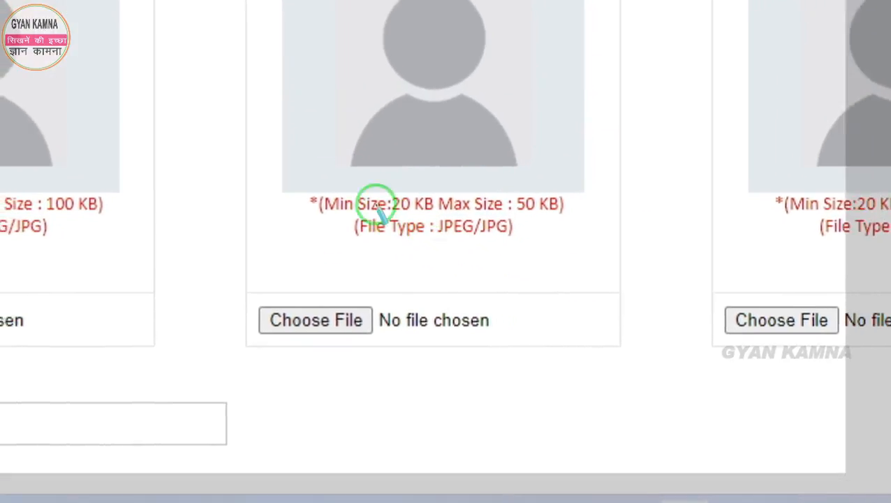
{"action": "left_click_drag", "start_coordinate": [394, 173], "coordinate": [481, 243]}
{"action": "mouse_move", "coordinate": [509, 183]}
{"action": "left_mouse_down"}
{"action": "mouse_move", "coordinate": [552, 282]}
{"action": "mouse_move", "coordinate": [603, 285]}
{"action": "left_mouse_up"}
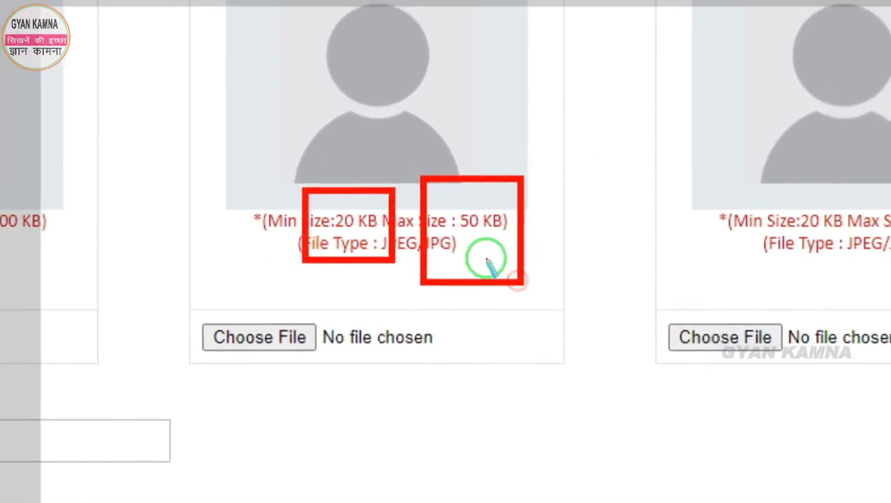
{"action": "key", "text": "e"}
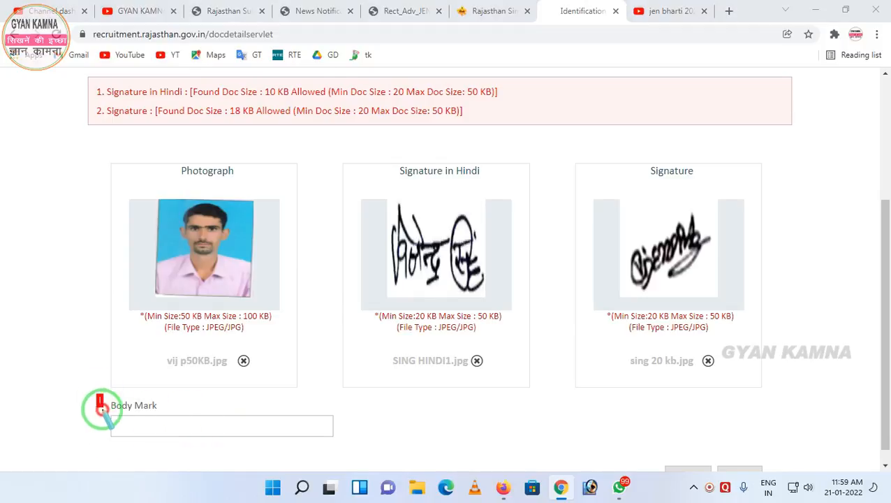
Fill in the body mark as A BLACK MOLE ON RIGHT HAND SOLDER and proceed to the Preferences stage
{"action": "mouse_move", "coordinate": [102, 409]}
{"action": "left_mouse_down"}
{"action": "mouse_move", "coordinate": [238, 462]}
{"action": "mouse_move", "coordinate": [349, 463]}
{"action": "left_mouse_up"}
{"action": "right_click", "coordinate": [235, 422]}
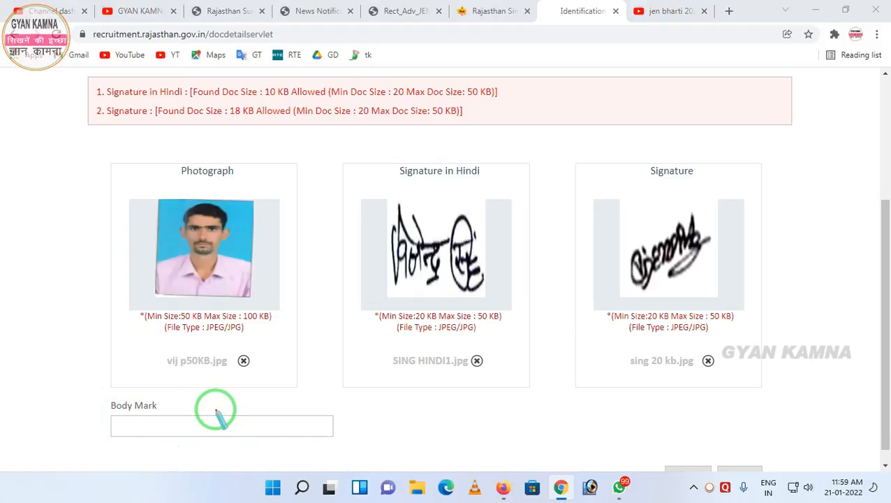
{"action": "left_click", "coordinate": [192, 421]}
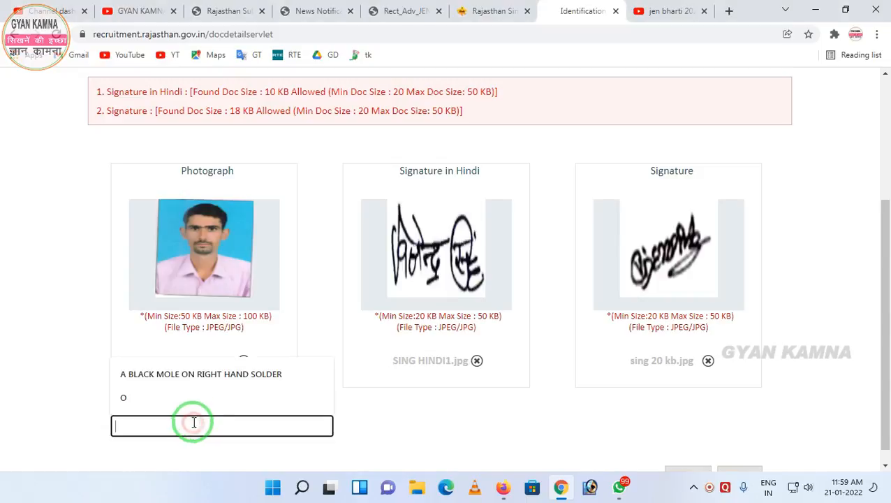
{"action": "left_click", "coordinate": [208, 372]}
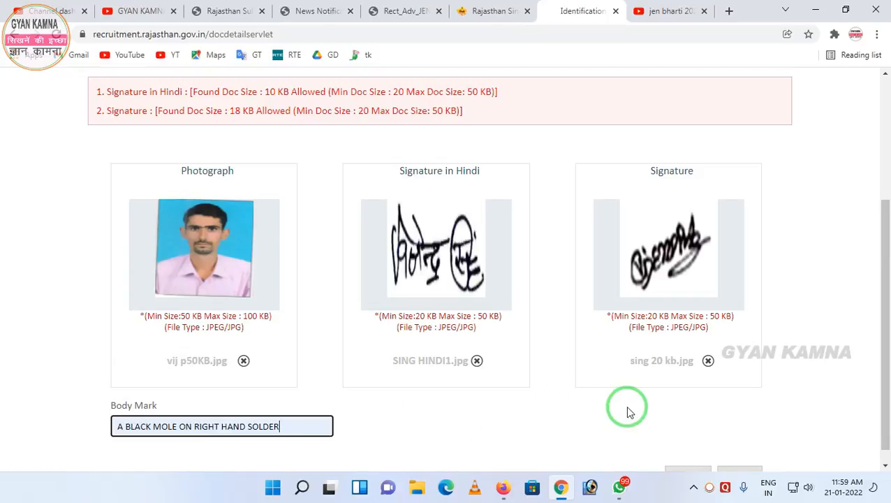
{"action": "scroll", "coordinate": [627, 412], "scroll_direction": "down", "scroll_amount": 1}
{"action": "left_click", "coordinate": [738, 458]}
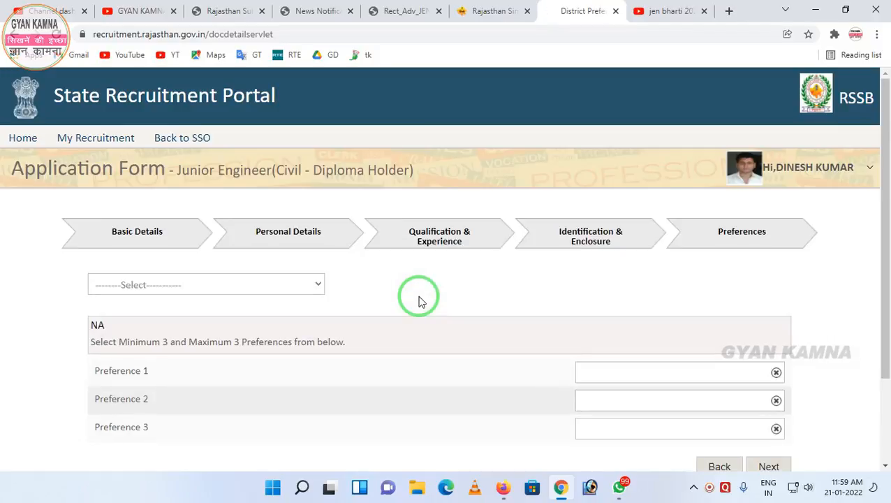
Choose PUBLIC HEALTH ENGINEERING DEPARTMENT as Preference 1 and PUBLIC WORKS DEPARTMENT as Preference 2
{"action": "scroll", "coordinate": [256, 304], "scroll_direction": "down", "scroll_amount": 1}
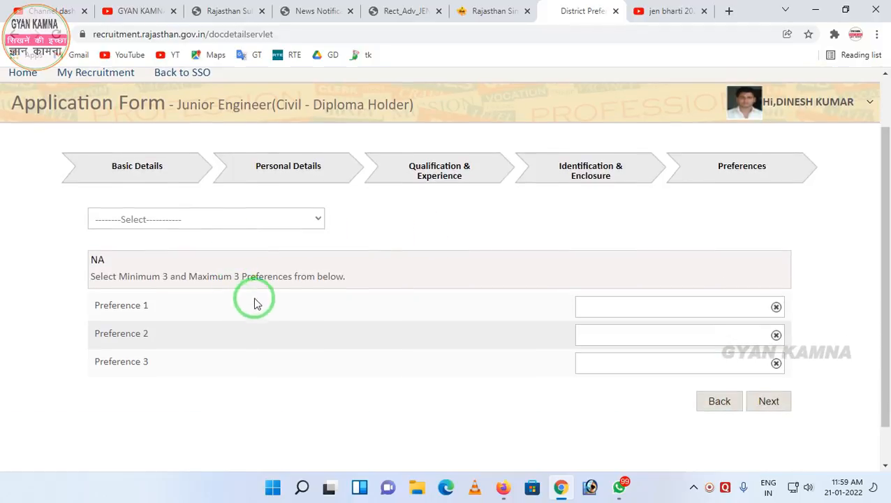
{"action": "left_click", "coordinate": [145, 222]}
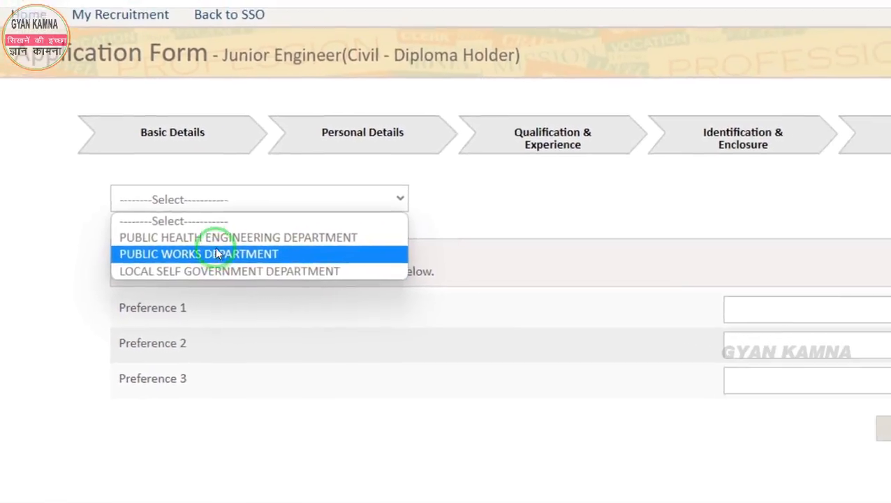
{"action": "left_click", "coordinate": [198, 243]}
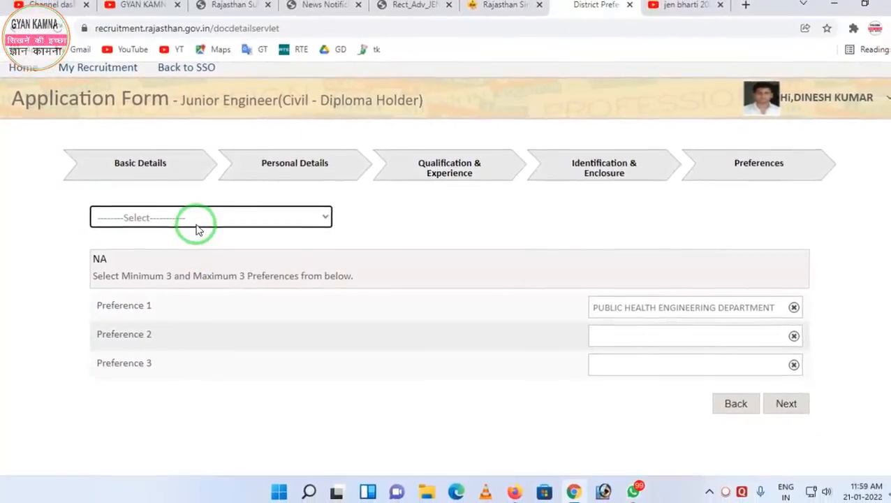
{"action": "left_click", "coordinate": [215, 211]}
{"action": "left_click", "coordinate": [184, 263]}
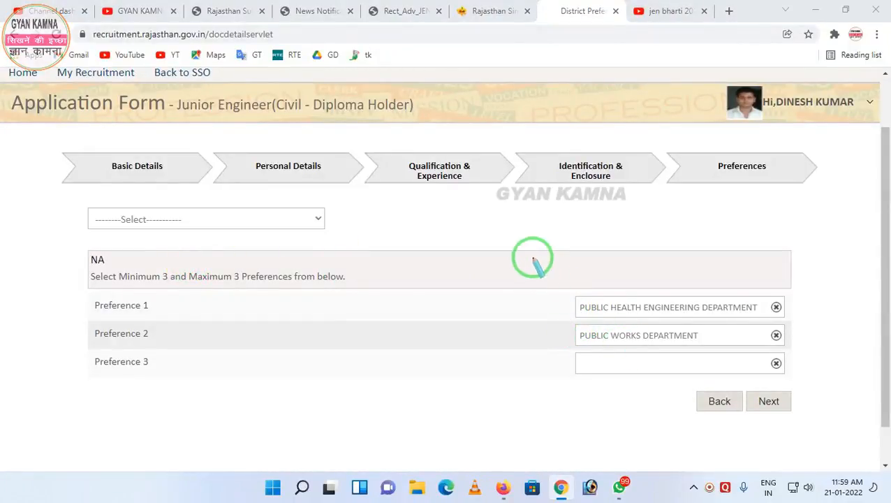
Choose LOCAL SELF GOVERNMENT DEPARTMENT as Preference 3 and proceed to the application preview
{"action": "left_click_drag", "start_coordinate": [531, 257], "coordinate": [848, 421]}
{"action": "key", "text": "Escape"}
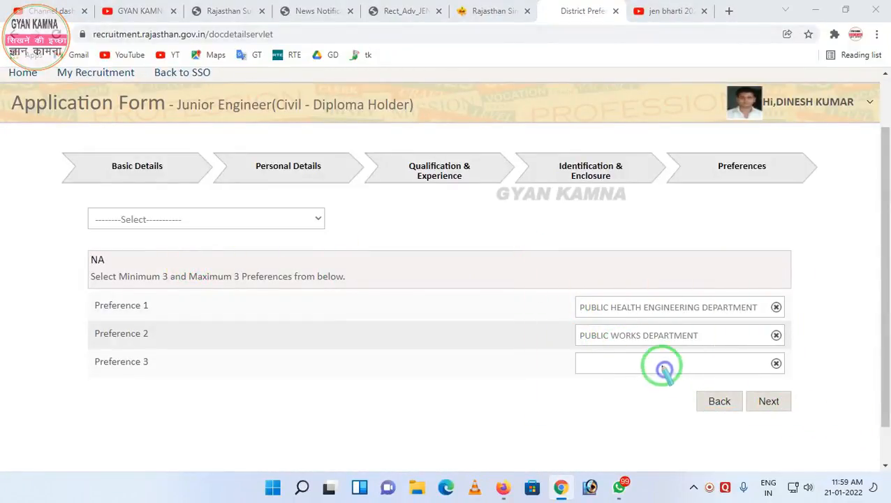
{"action": "left_click", "coordinate": [194, 219]}
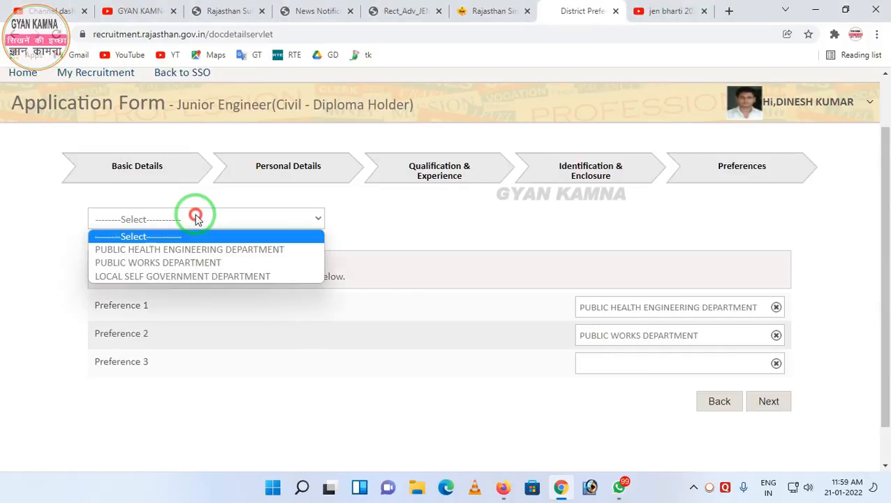
{"action": "left_click", "coordinate": [153, 276]}
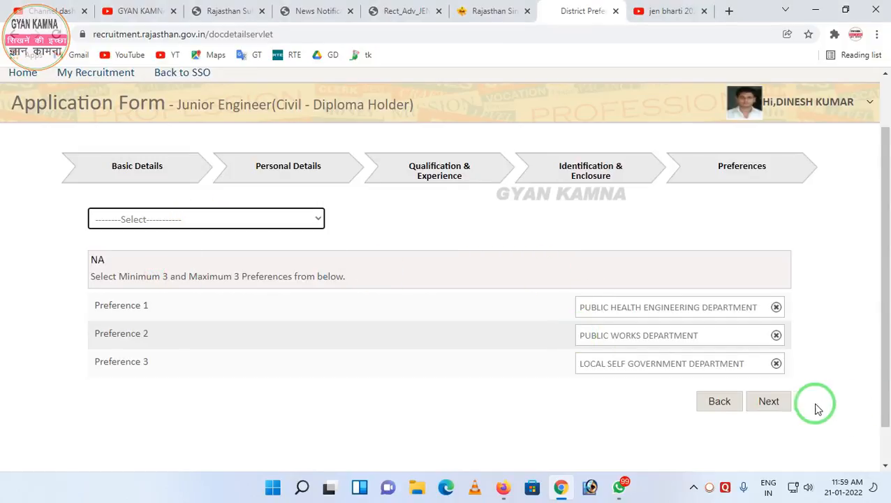
{"action": "left_click", "coordinate": [770, 402]}
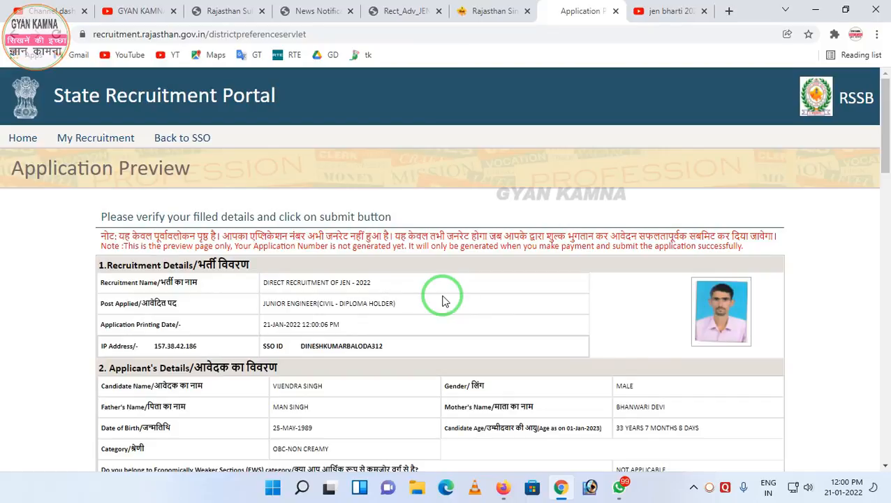
Review the application preview from the recruitment and applicant details down to the preferences and the fee status
{"action": "scroll", "coordinate": [442, 300], "scroll_direction": "down", "scroll_amount": 3}
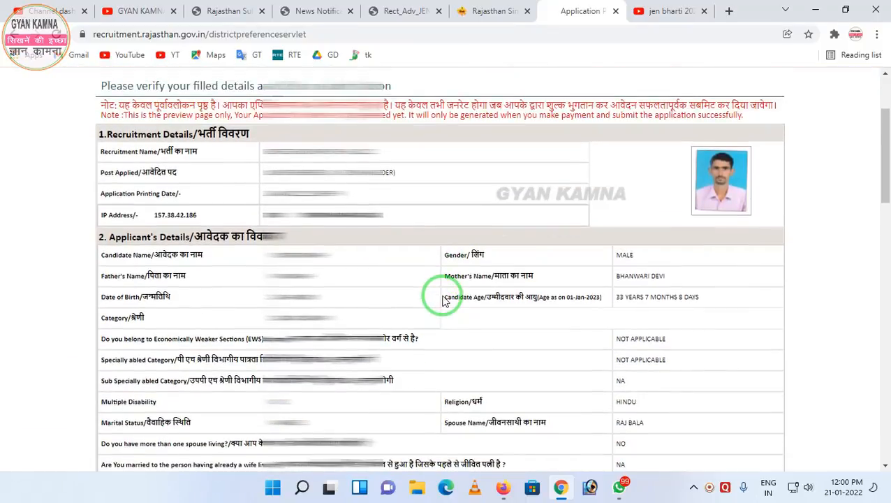
{"action": "scroll", "coordinate": [442, 300], "scroll_direction": "down", "scroll_amount": 3}
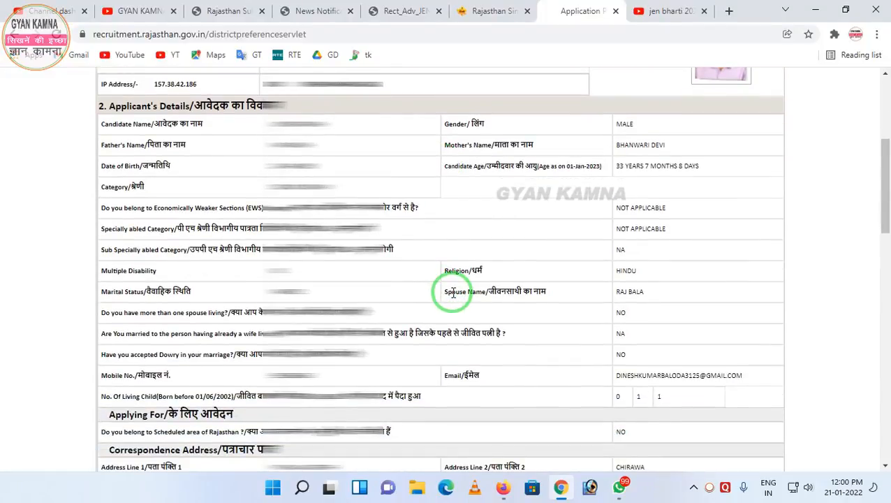
{"action": "scroll", "coordinate": [453, 293], "scroll_direction": "down", "scroll_amount": 4}
{"action": "scroll", "coordinate": [453, 293], "scroll_direction": "down", "scroll_amount": 1}
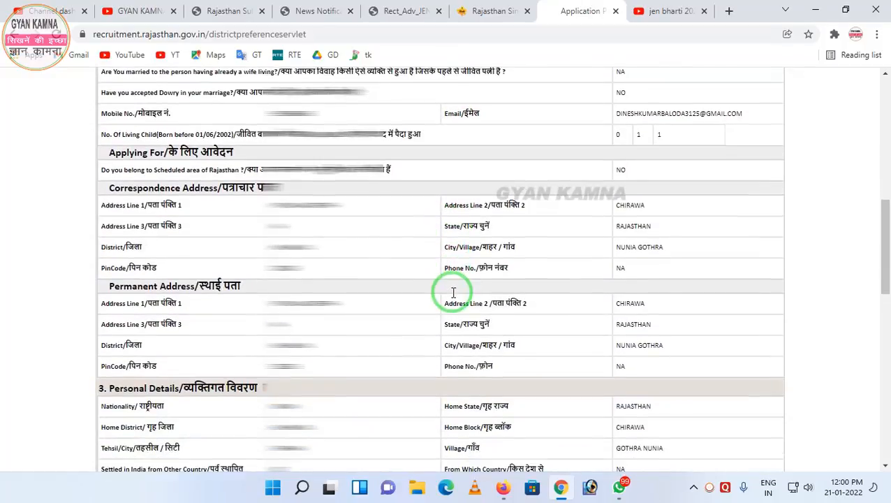
{"action": "scroll", "coordinate": [454, 296], "scroll_direction": "down", "scroll_amount": 3}
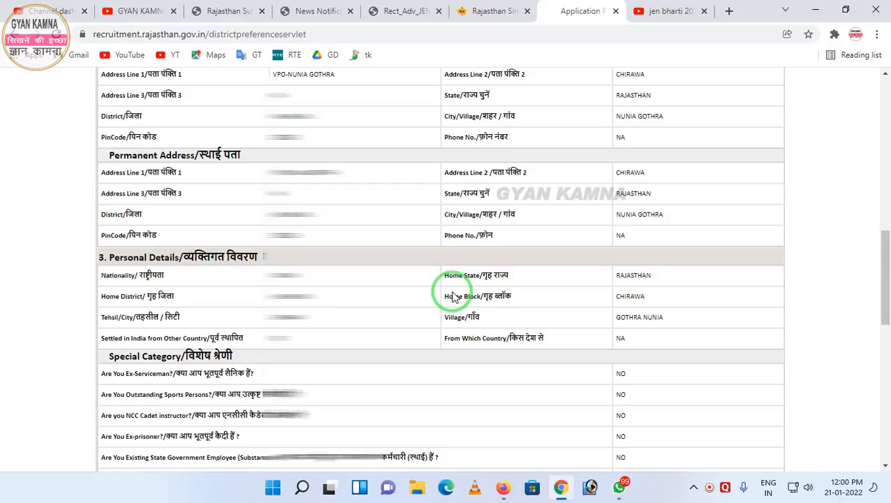
{"action": "scroll", "coordinate": [453, 296], "scroll_direction": "down", "scroll_amount": 4}
{"action": "scroll", "coordinate": [451, 295], "scroll_direction": "down", "scroll_amount": 1}
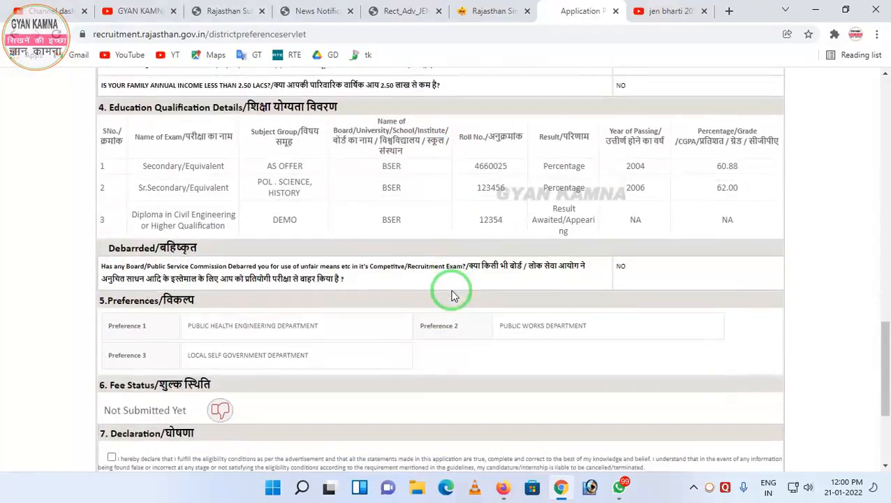
{"action": "scroll", "coordinate": [451, 295], "scroll_direction": "down", "scroll_amount": 3}
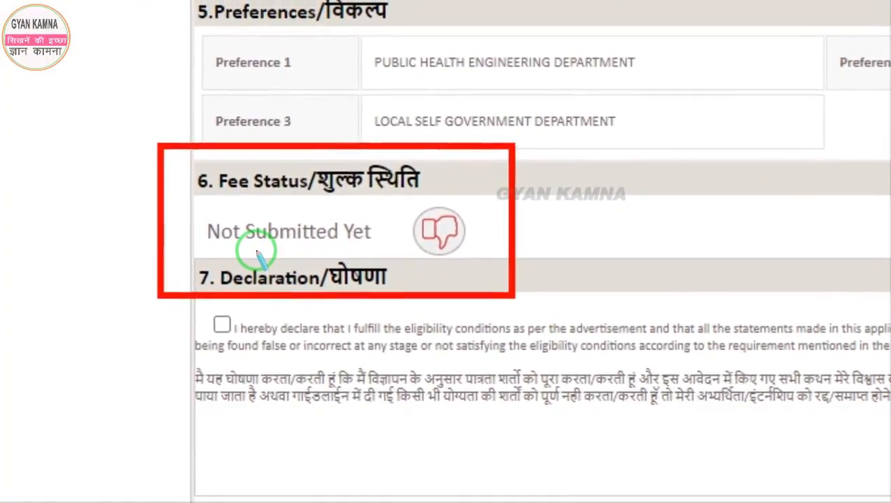
{"action": "right_click", "coordinate": [405, 248]}
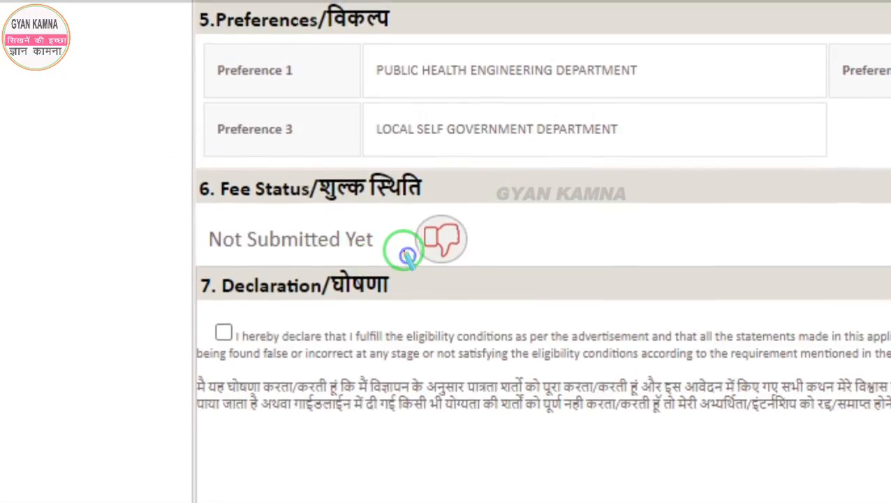
{"action": "left_click_drag", "start_coordinate": [381, 182], "coordinate": [410, 262]}
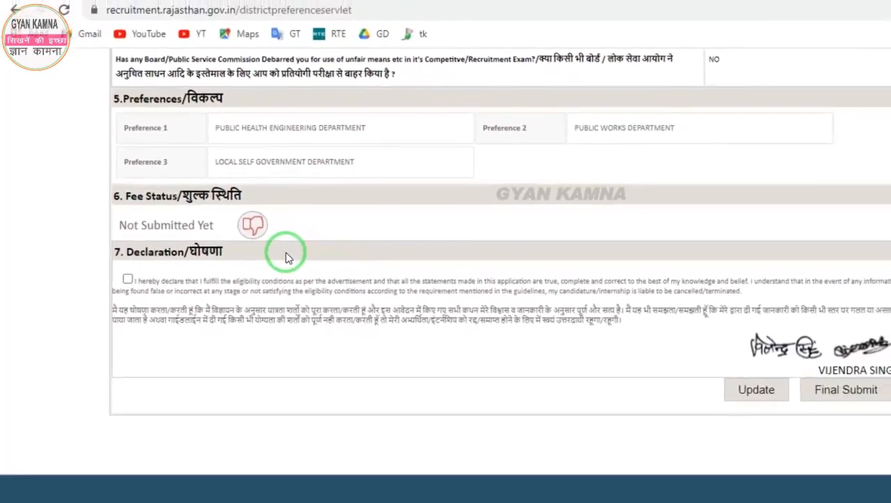
Accept the eligibility declaration, agree to the disclaimer terms and make the final submission of the application
{"action": "key", "text": "ctrl+2"}
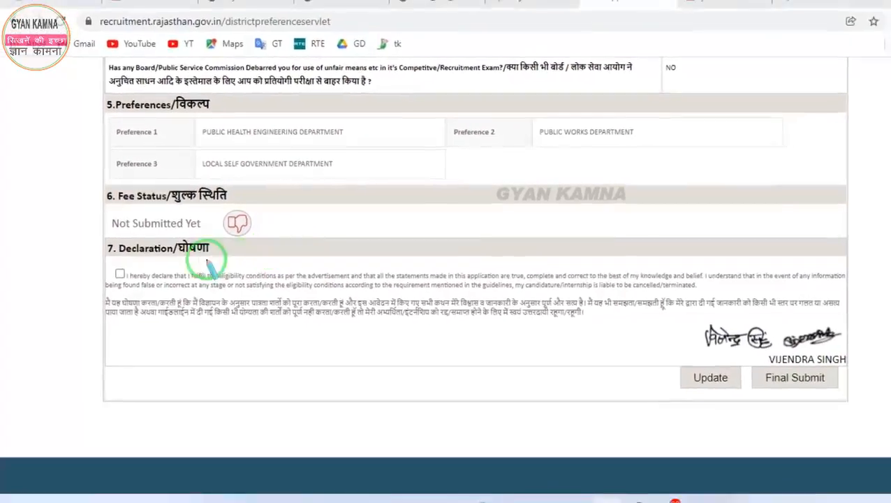
{"action": "mouse_move", "coordinate": [112, 222]}
{"action": "left_mouse_down"}
{"action": "mouse_move", "coordinate": [112, 235]}
{"action": "mouse_move", "coordinate": [289, 312]}
{"action": "mouse_move", "coordinate": [706, 320]}
{"action": "left_mouse_up"}
{"action": "left_click_drag", "start_coordinate": [622, 305], "coordinate": [807, 314]}
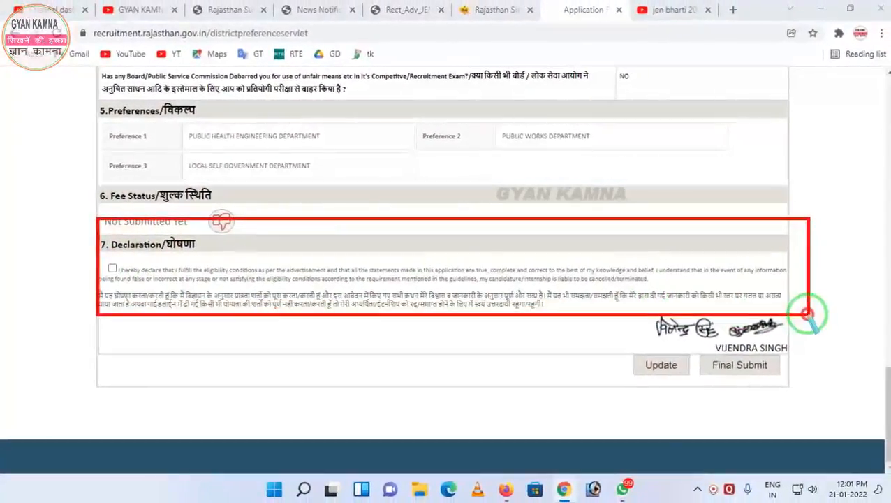
{"action": "right_click", "coordinate": [402, 237]}
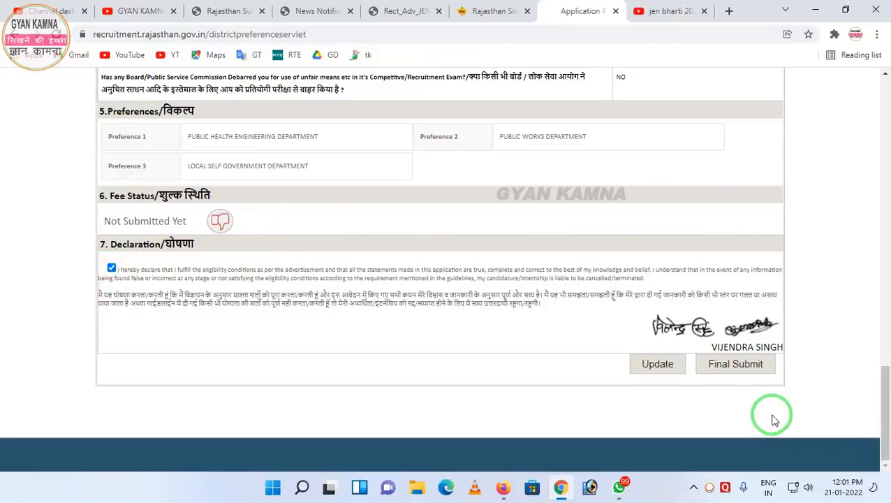
{"action": "left_click", "coordinate": [736, 365]}
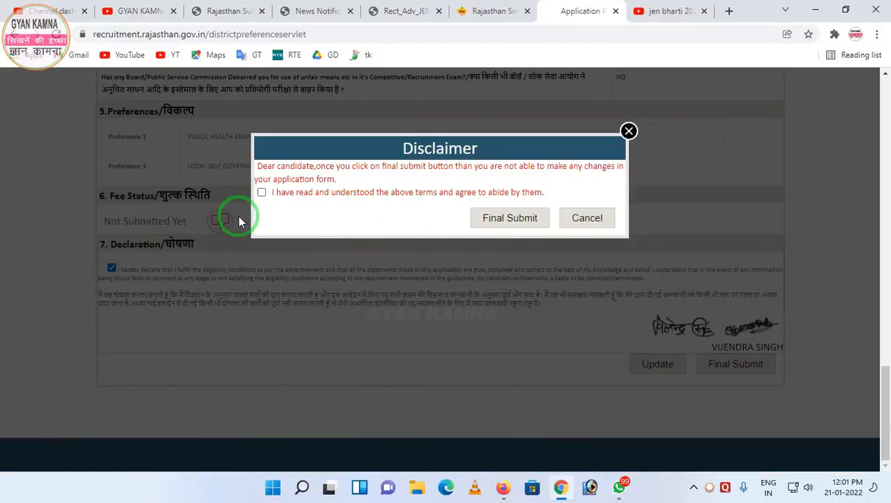
{"action": "left_click", "coordinate": [262, 193]}
{"action": "left_click", "coordinate": [508, 224]}
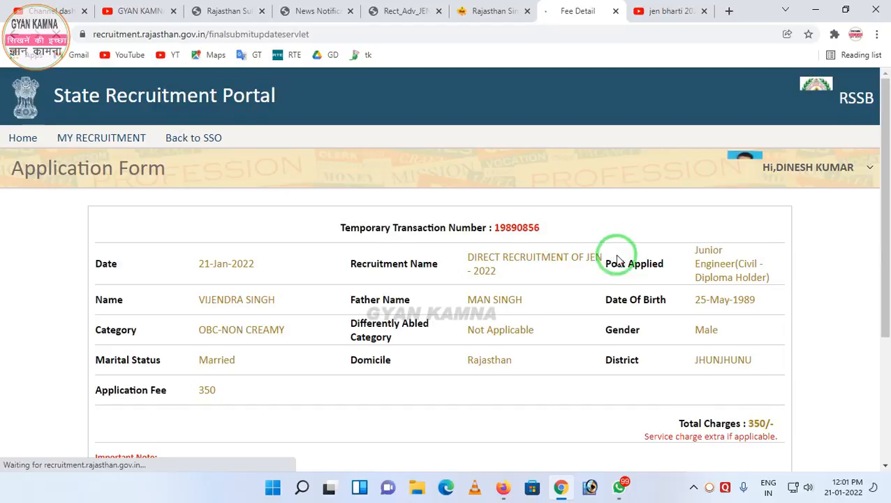
Examine the total charges for the application on the fee detail page
{"action": "scroll", "coordinate": [605, 265], "scroll_direction": "down", "scroll_amount": 1}
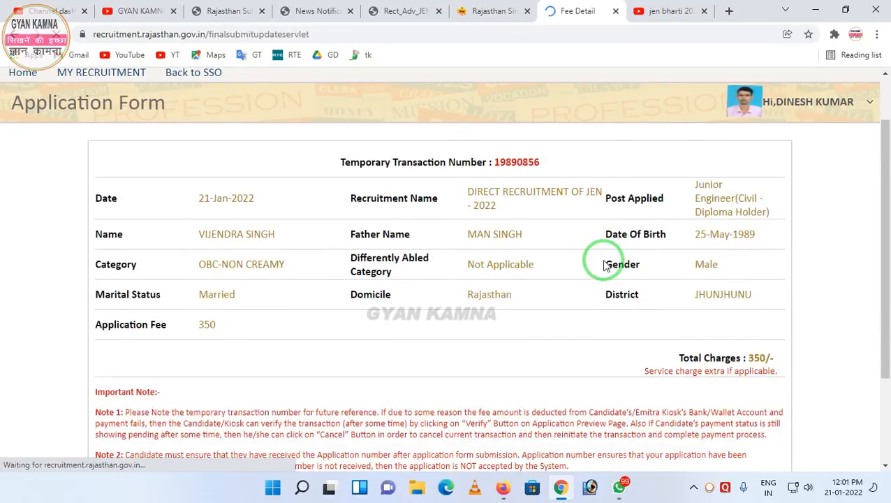
{"action": "mouse_move", "coordinate": [715, 339]}
{"action": "left_mouse_down"}
{"action": "mouse_move", "coordinate": [734, 388]}
{"action": "mouse_move", "coordinate": [816, 406]}
{"action": "left_mouse_up"}
{"action": "right_click", "coordinate": [785, 379]}
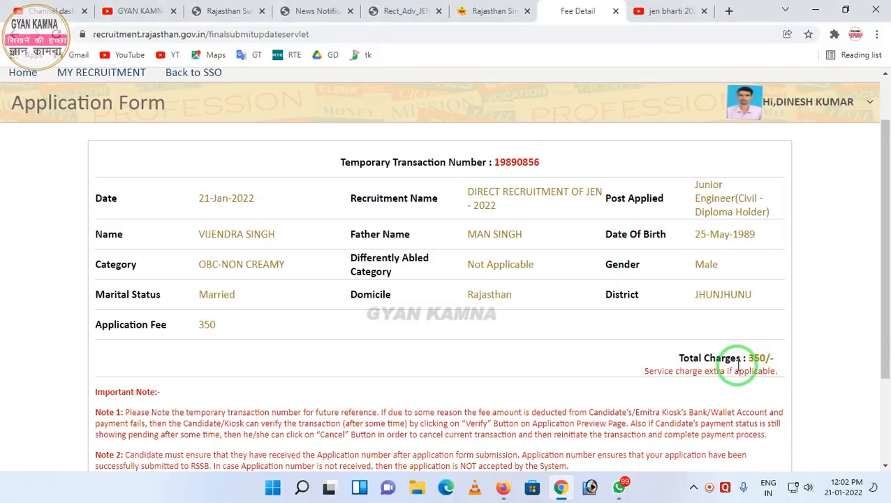
Proceed from the fee detail page to pay the application fee, accepting the warning about refreshing or closing the window
{"action": "scroll", "coordinate": [740, 370], "scroll_direction": "down", "scroll_amount": 2}
{"action": "left_click", "coordinate": [780, 384]}
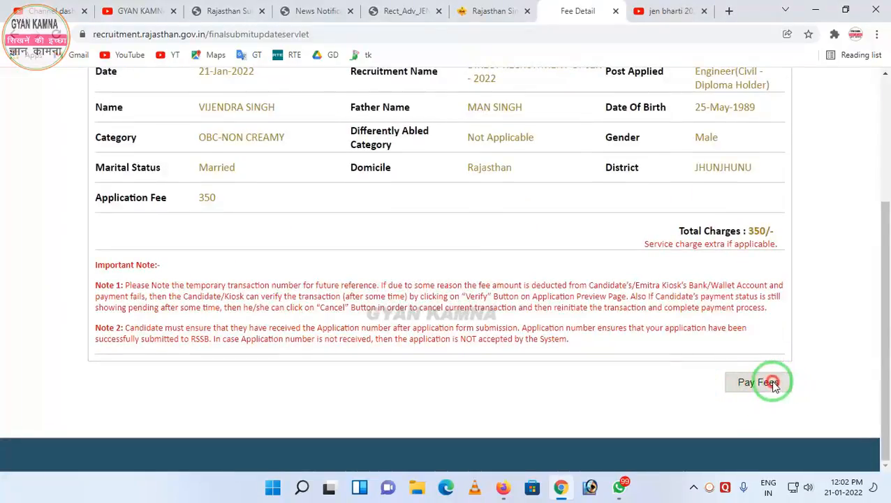
{"action": "left_click", "coordinate": [513, 106]}
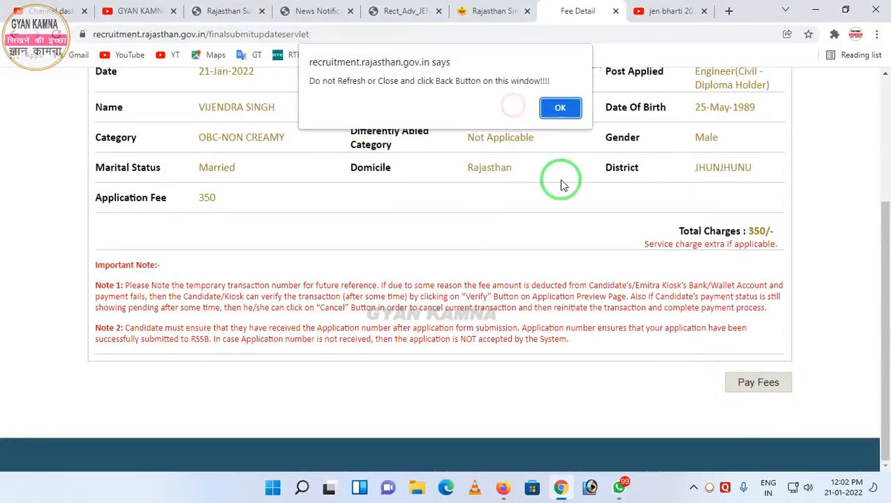
{"action": "left_click", "coordinate": [560, 107]}
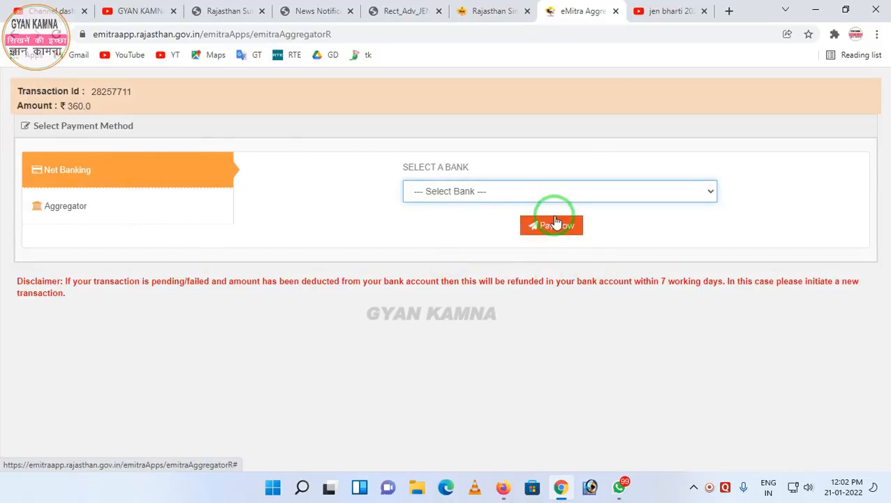
Choose STATE BANK INDIA GROUP (RPP) as the net banking bank and continue to its payment login
{"action": "left_click", "coordinate": [475, 192]}
{"action": "left_click", "coordinate": [473, 267]}
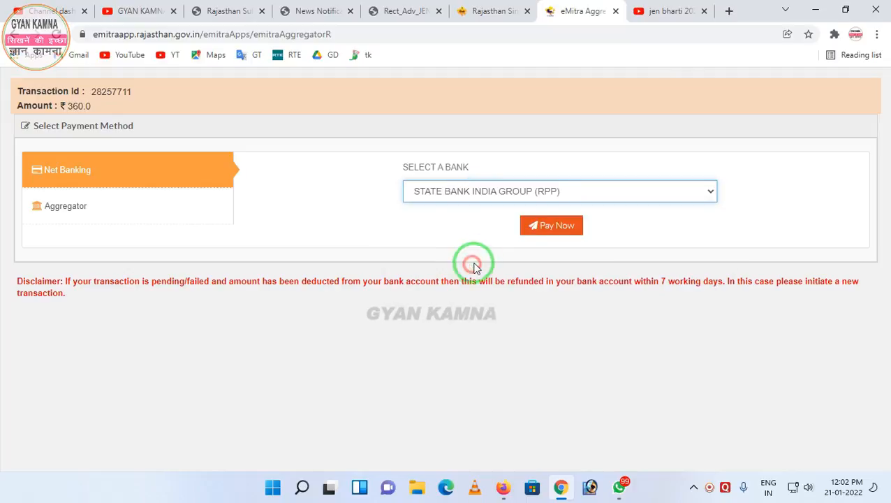
{"action": "left_click", "coordinate": [541, 225]}
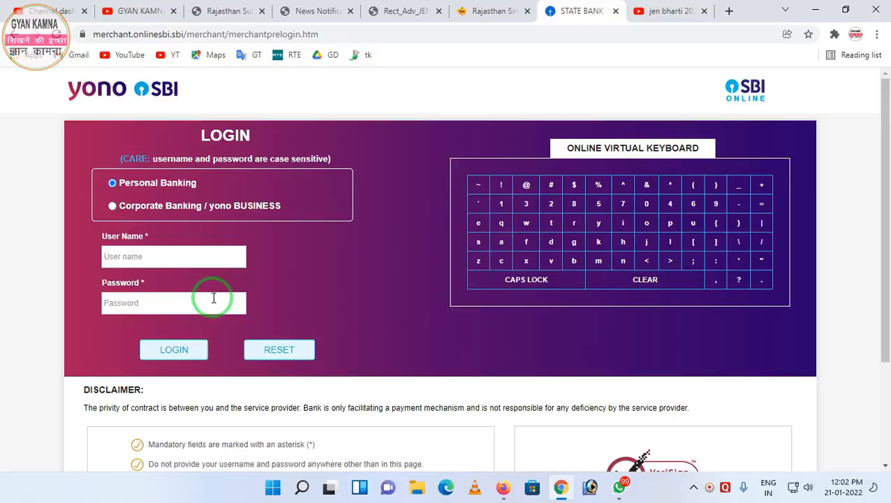
{"action": "key", "text": "ctrl+alt+d"}
{"action": "mouse_move", "coordinate": [73, 231]}
{"action": "left_mouse_down"}
{"action": "mouse_move", "coordinate": [73, 242]}
{"action": "mouse_move", "coordinate": [193, 293]}
{"action": "mouse_move", "coordinate": [301, 296]}
{"action": "left_mouse_up"}
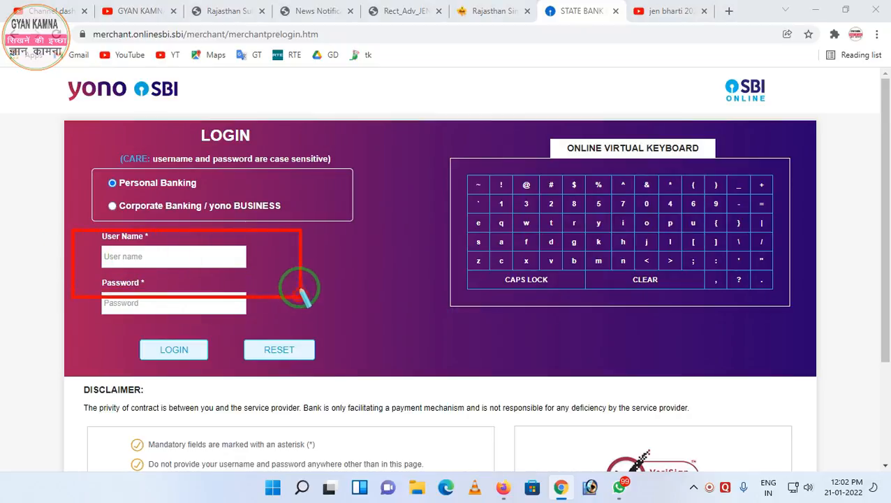
{"action": "key", "text": "ctrl+z"}
{"action": "mouse_move", "coordinate": [80, 270]}
{"action": "left_mouse_down"}
{"action": "mouse_move", "coordinate": [157, 335]}
{"action": "mouse_move", "coordinate": [306, 343]}
{"action": "left_mouse_up"}
{"action": "right_click", "coordinate": [259, 297]}
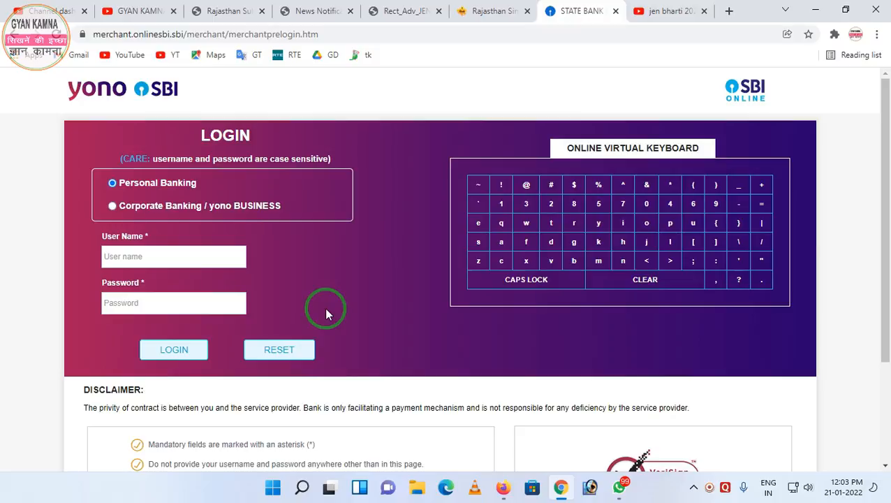
Leave the bank login page without paying and return to the recruitment portal's Dashboard through the browsing history
{"action": "right_click", "coordinate": [18, 34]}
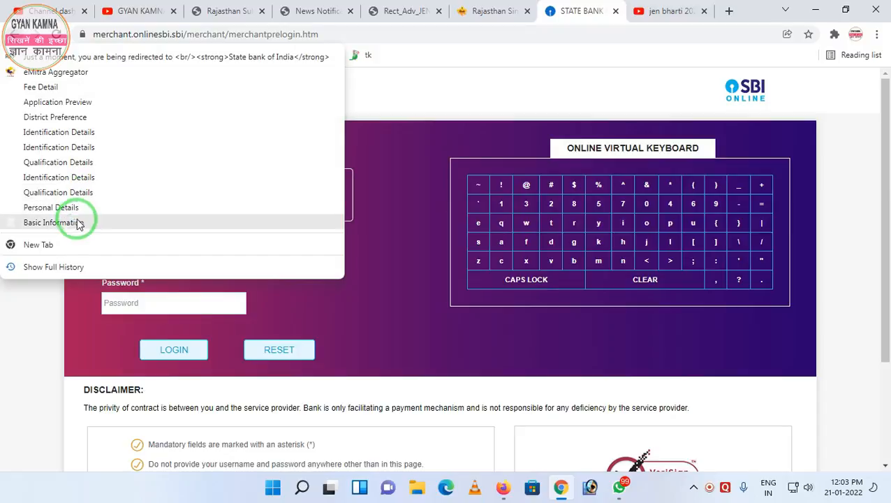
{"action": "left_click", "coordinate": [69, 222]}
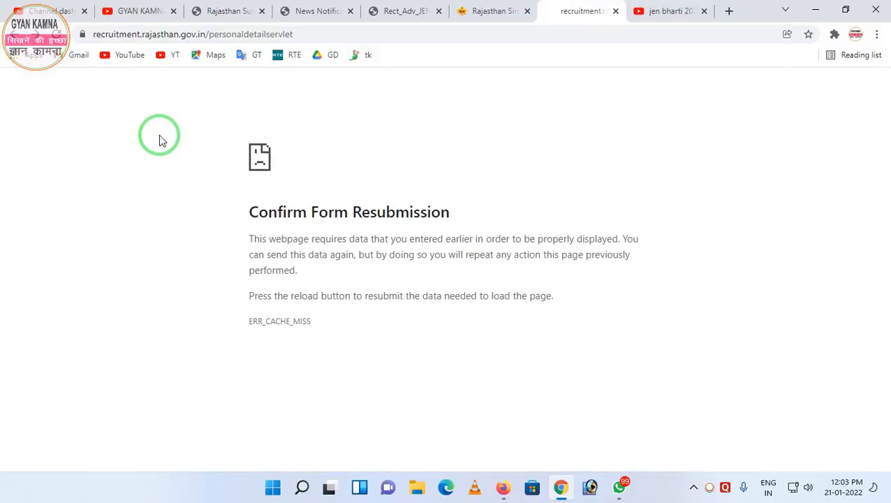
{"action": "right_click", "coordinate": [18, 34]}
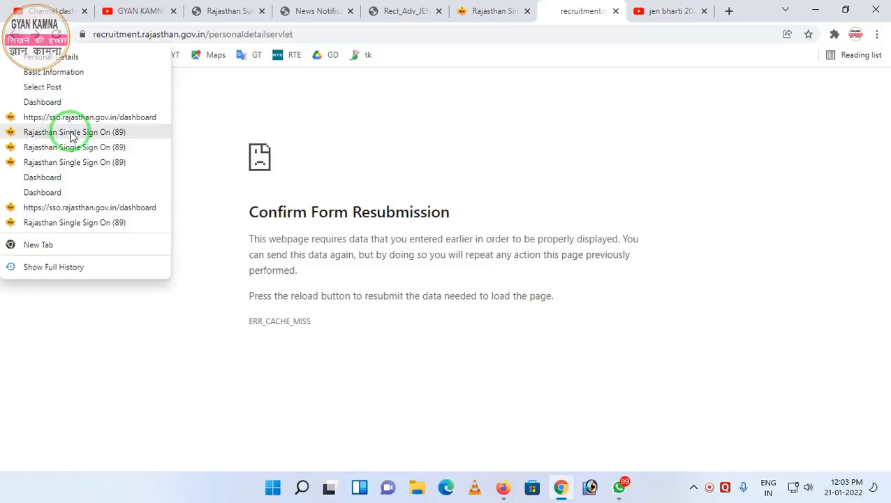
{"action": "left_click", "coordinate": [58, 102]}
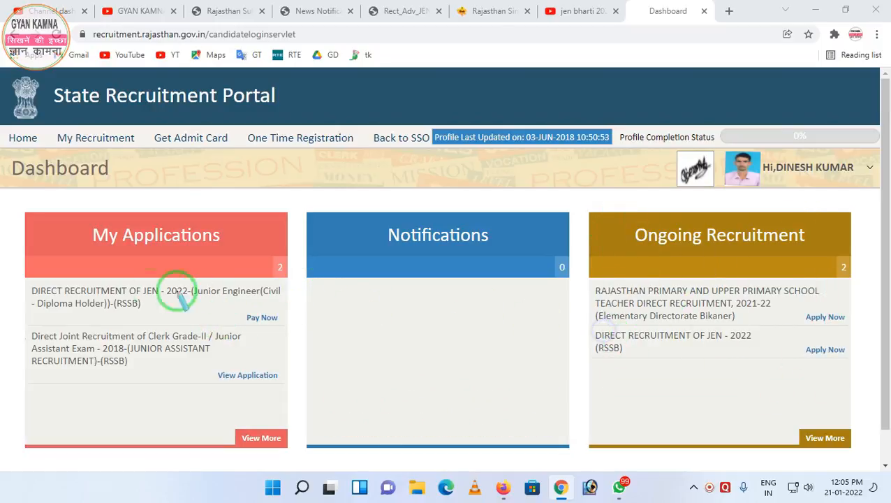
{"action": "mouse_move", "coordinate": [10, 193]}
{"action": "left_mouse_down"}
{"action": "mouse_move", "coordinate": [97, 391]}
{"action": "mouse_move", "coordinate": [287, 431]}
{"action": "left_mouse_up"}
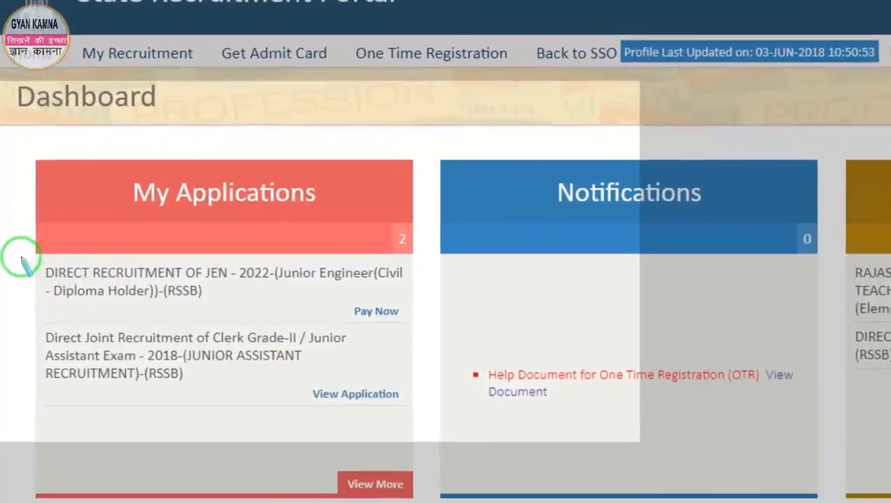
{"action": "mouse_move", "coordinate": [10, 275]}
{"action": "left_mouse_down"}
{"action": "mouse_move", "coordinate": [18, 298]}
{"action": "mouse_move", "coordinate": [422, 333]}
{"action": "left_mouse_up"}
{"action": "left_click_drag", "start_coordinate": [424, 223], "coordinate": [496, 274]}
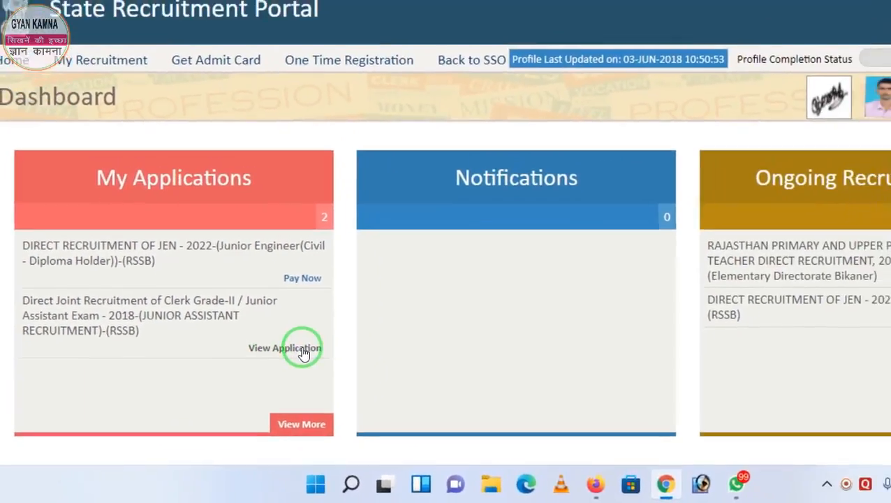
View the 2018 Junior Assistant application, review its preview down to the fee status and declaration, and return to the dashboard
{"action": "left_click", "coordinate": [434, 252]}
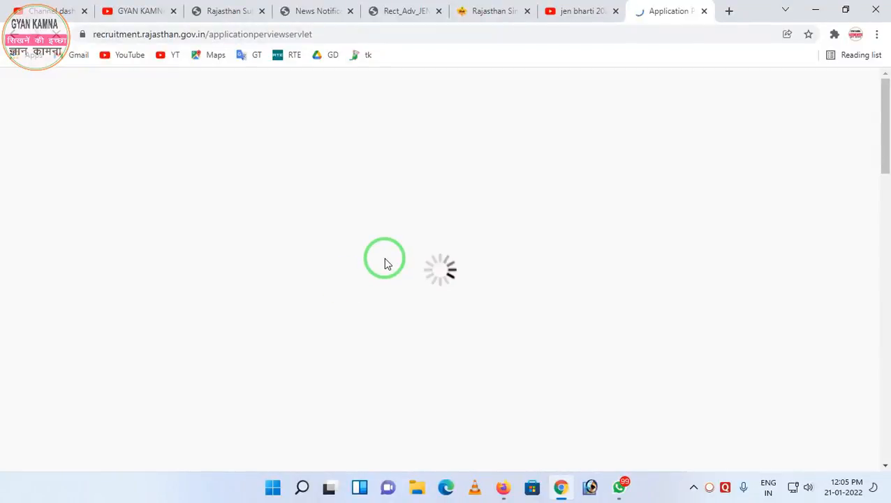
{"action": "scroll", "coordinate": [385, 263], "scroll_direction": "down", "scroll_amount": 15}
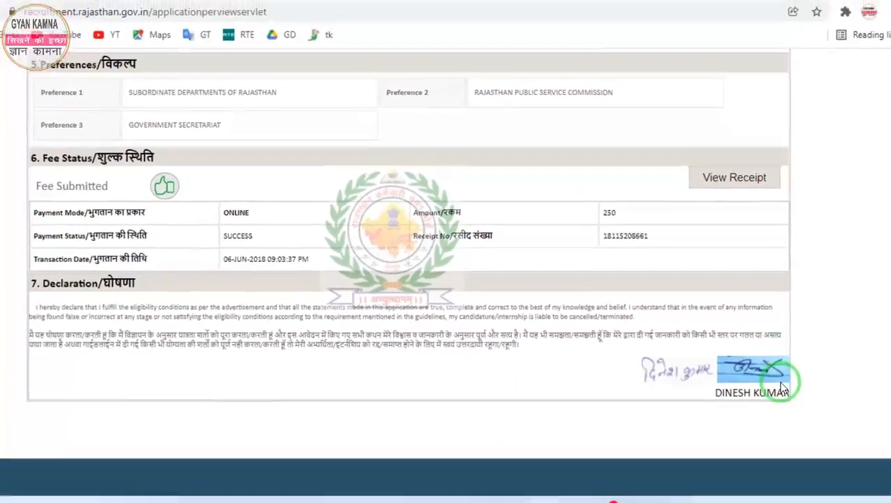
{"action": "scroll", "coordinate": [761, 375], "scroll_direction": "up", "scroll_amount": 15}
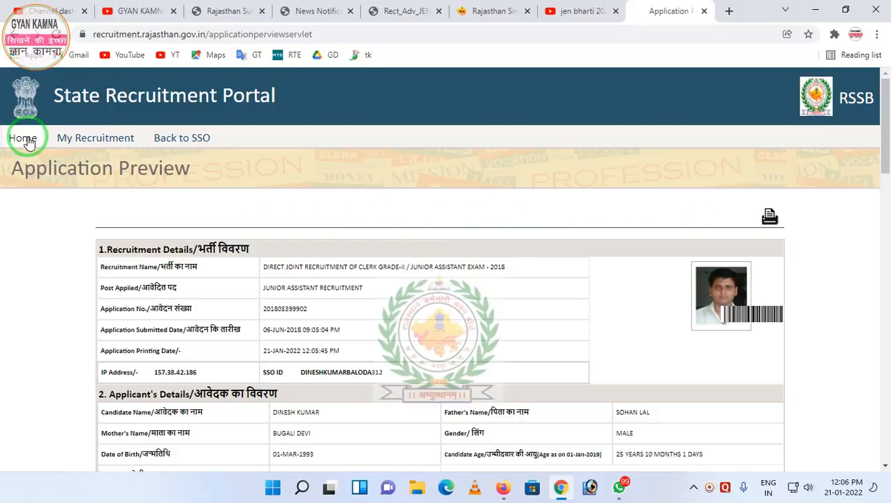
{"action": "left_click", "coordinate": [79, 139]}
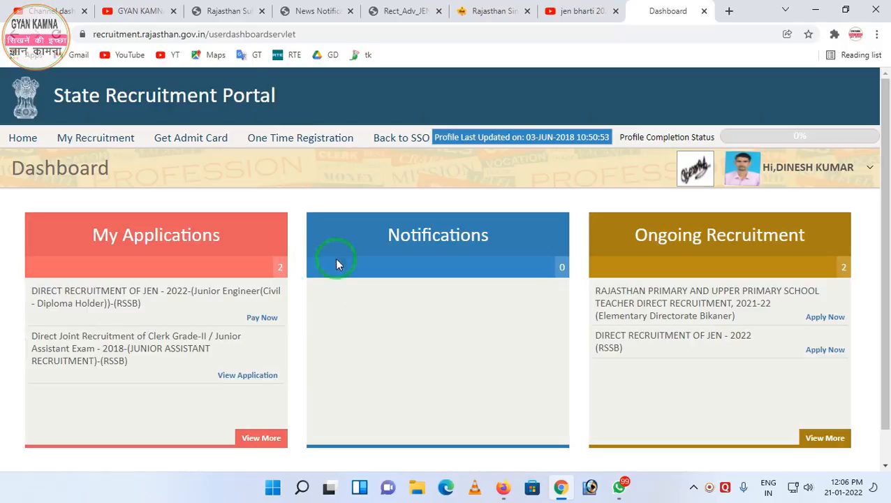
Switch to the GYAN KAMNA YouTube channel, subscribe to it and set its notifications to All
{"action": "left_click", "coordinate": [133, 12]}
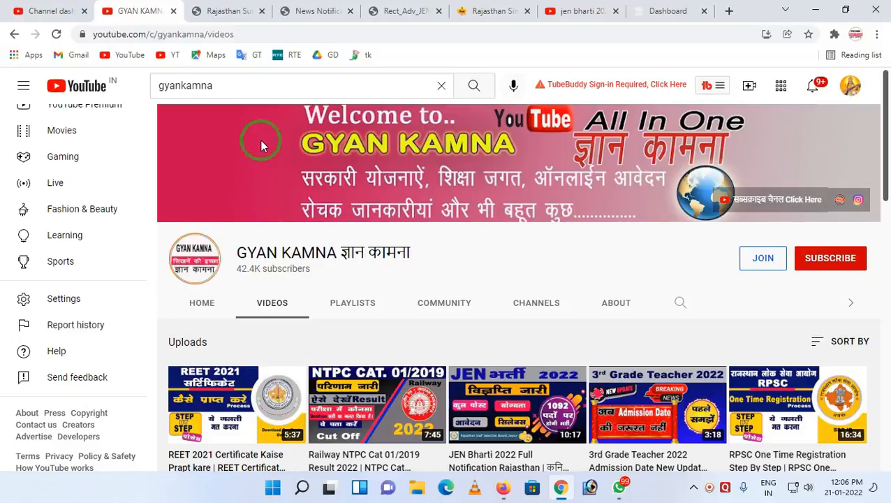
{"action": "scroll", "coordinate": [255, 144], "scroll_direction": "down", "scroll_amount": 2}
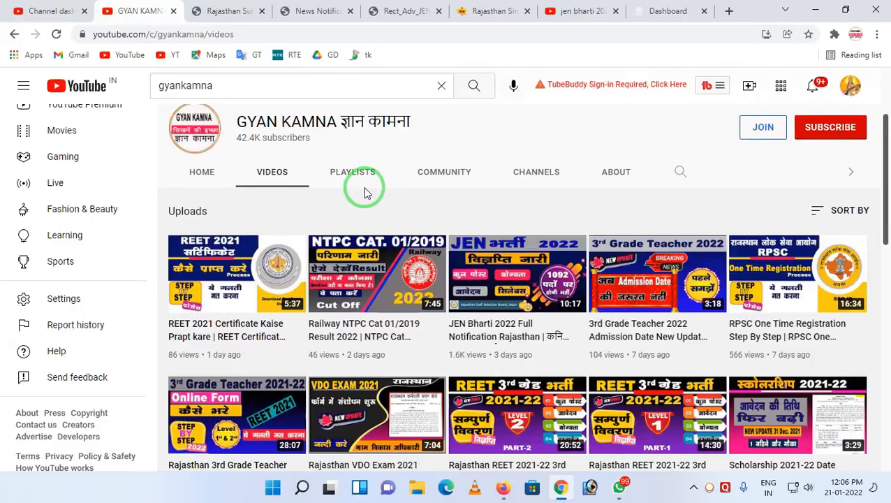
{"action": "scroll", "coordinate": [377, 185], "scroll_direction": "up", "scroll_amount": 1}
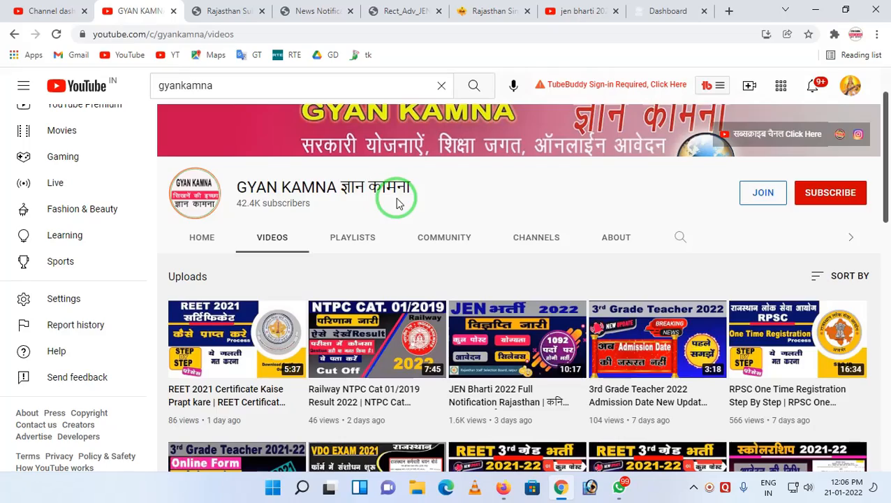
{"action": "scroll", "coordinate": [509, 229], "scroll_direction": "down", "scroll_amount": 1}
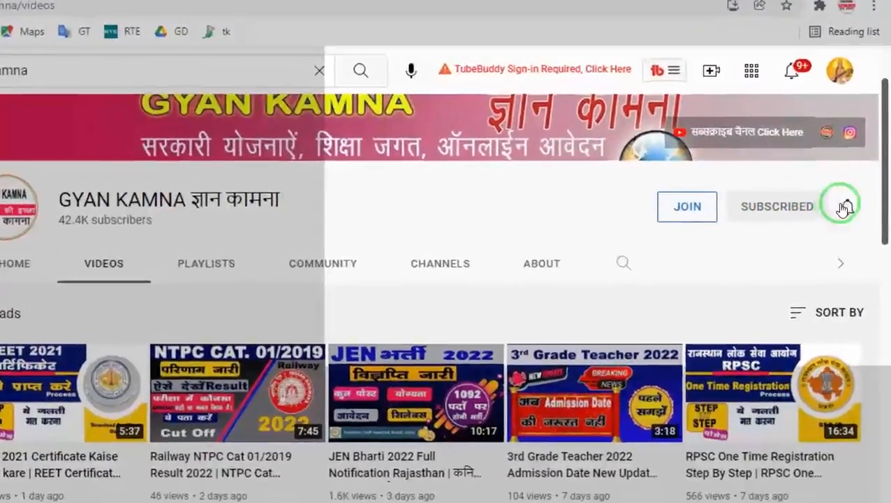
{"action": "left_click", "coordinate": [855, 194]}
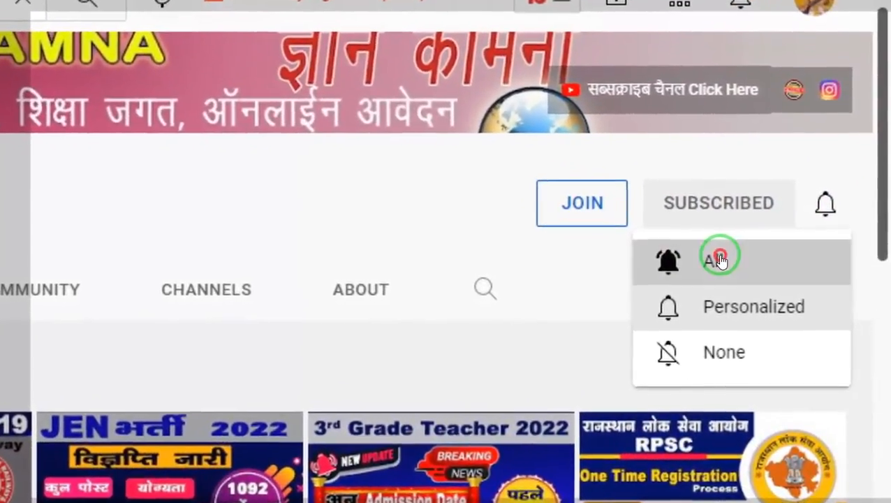
{"action": "left_click", "coordinate": [738, 271]}
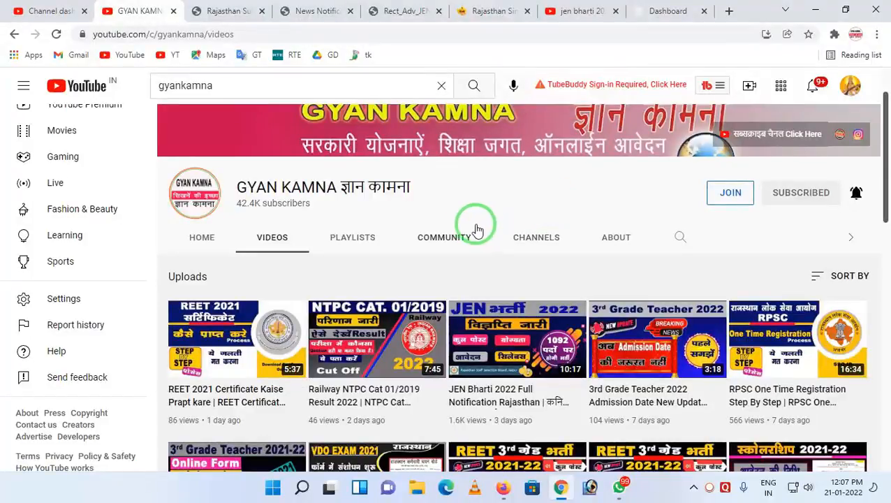
{"action": "scroll", "coordinate": [473, 230], "scroll_direction": "down", "scroll_amount": 5}
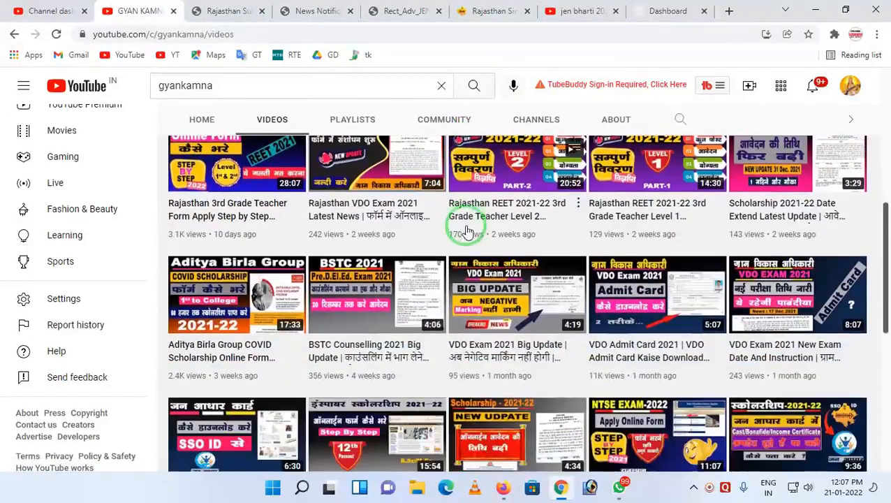
{"action": "scroll", "coordinate": [467, 230], "scroll_direction": "down", "scroll_amount": 2}
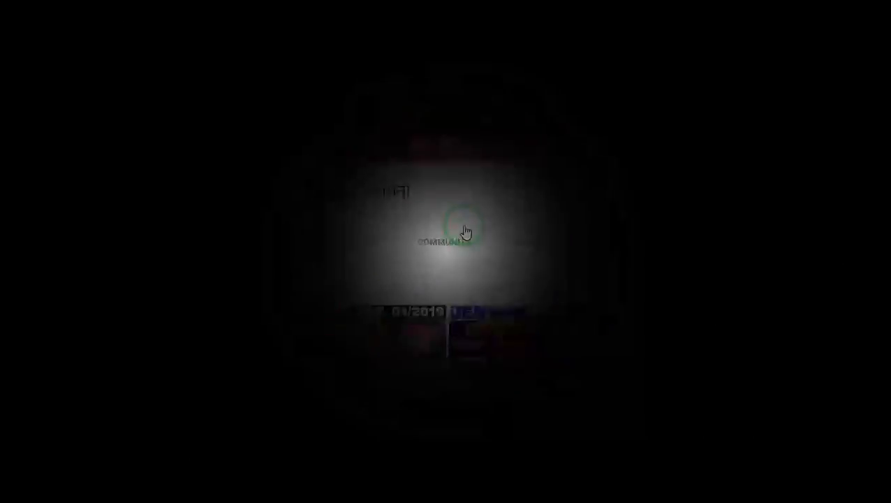